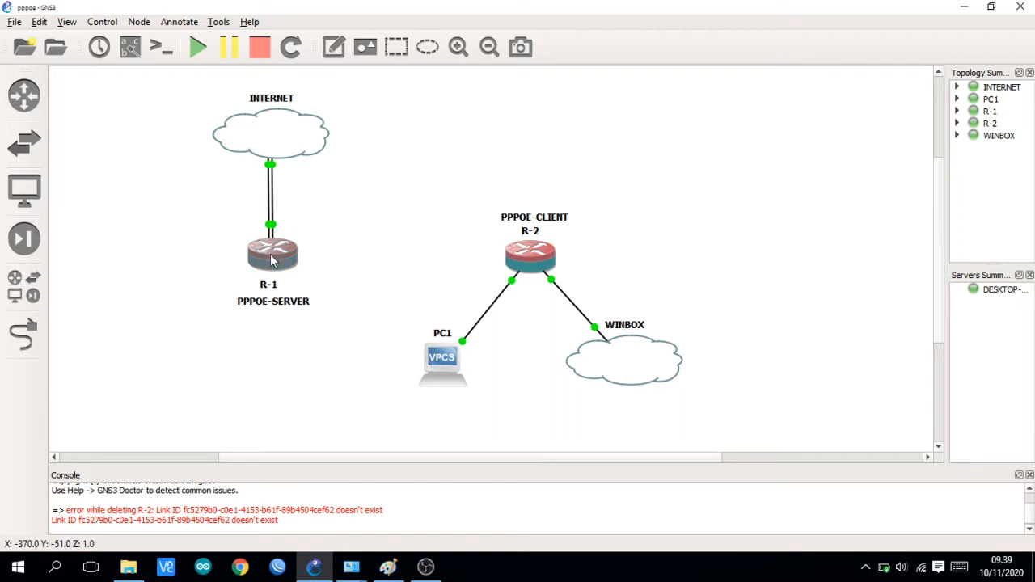
Step: Open the console of router R-1 and log in as admin with an empty password, continuing past the software key notice
mouse_move(272, 261)
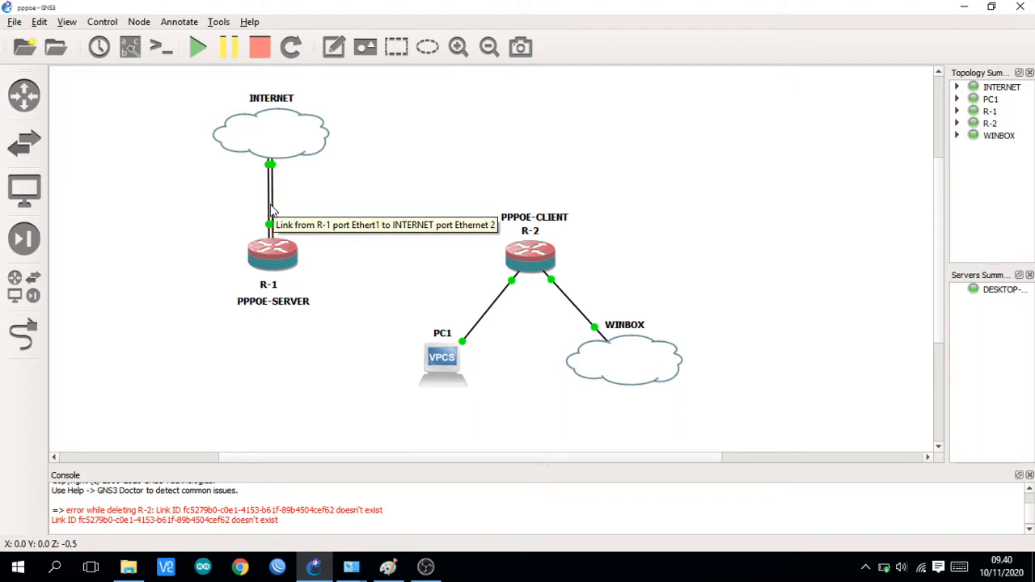
mouse_move(281, 190)
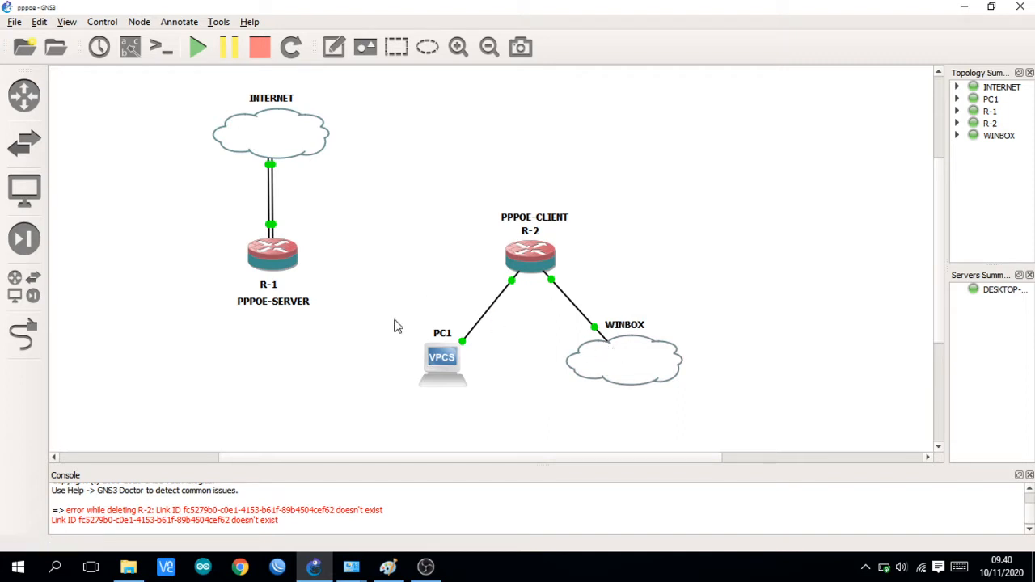
double_click(267, 257)
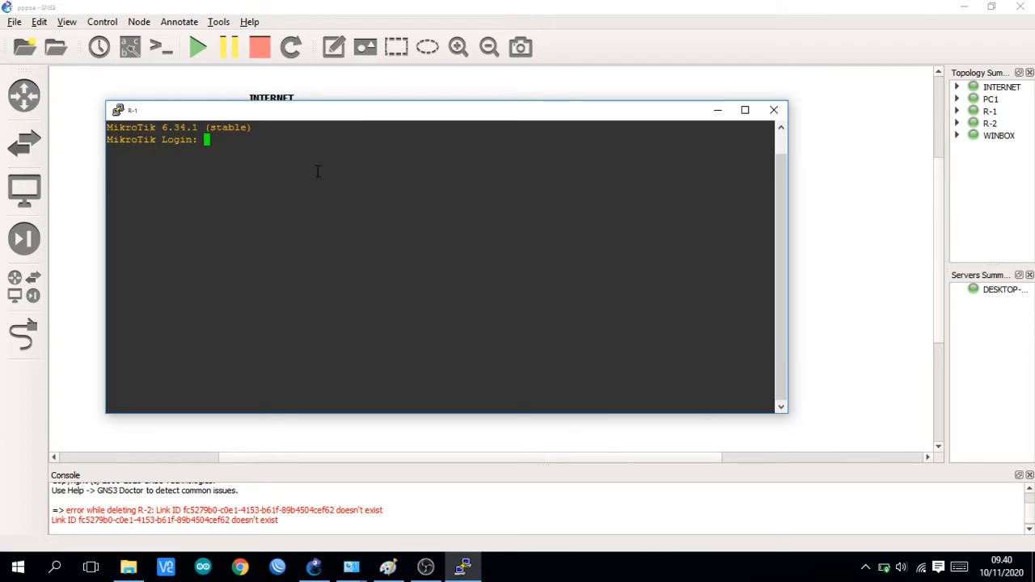
type("admin")
key("Return")
key("Return")
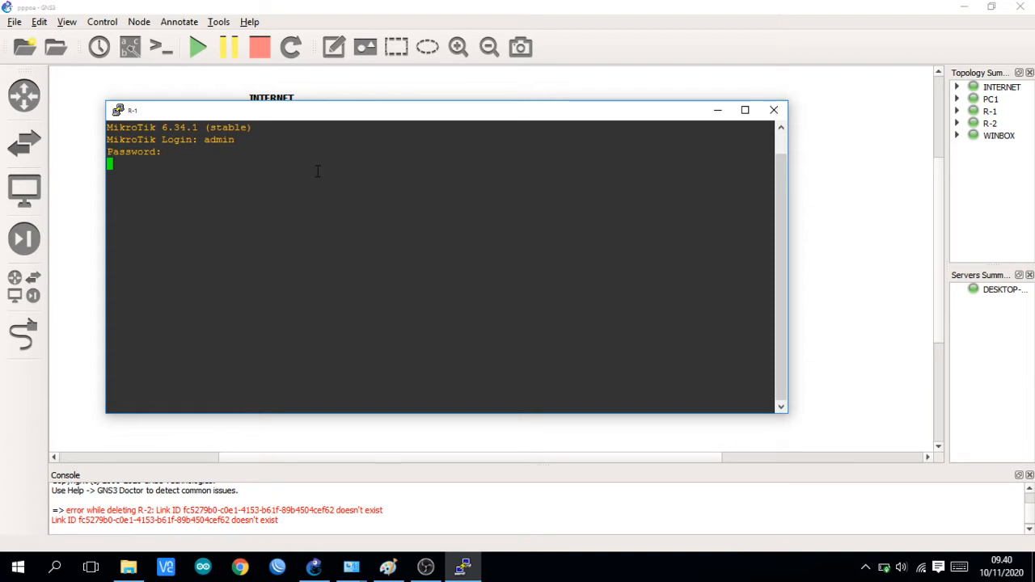
left_click_drag(457, 114, 677, 81)
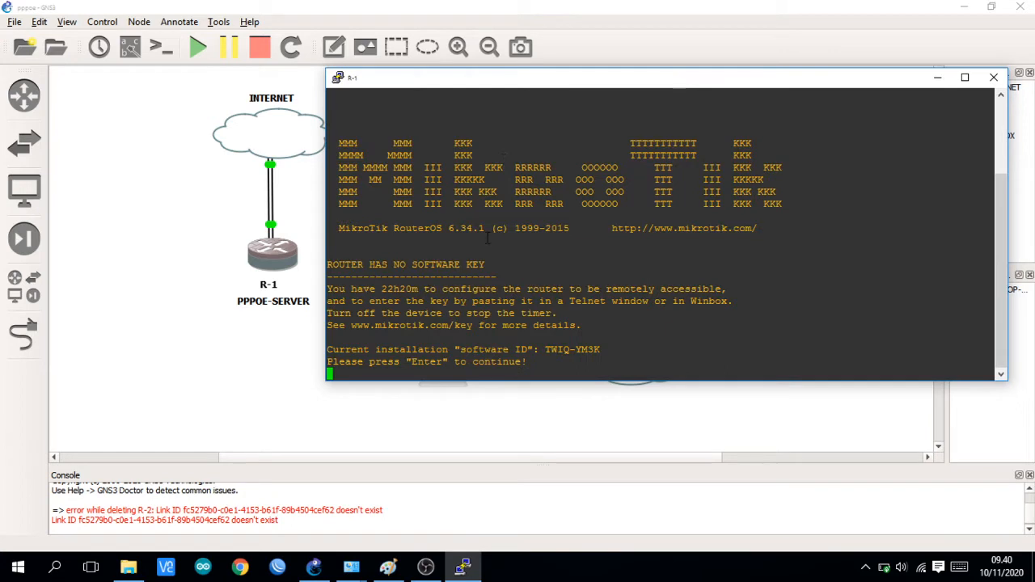
key("Return")
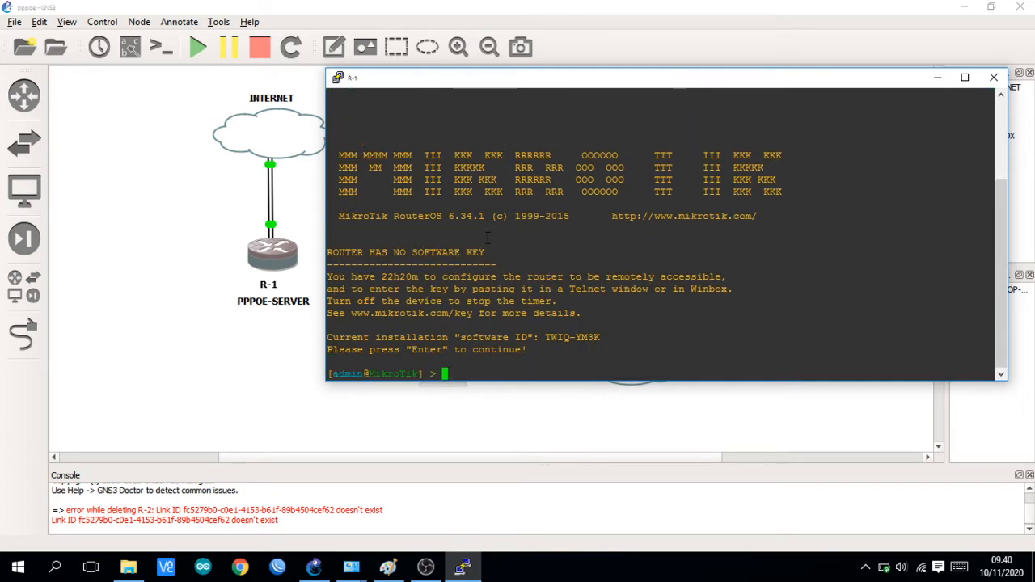
Step: Set the router's system identity to the owner's first name followed by _R1
type("system identity set name=")
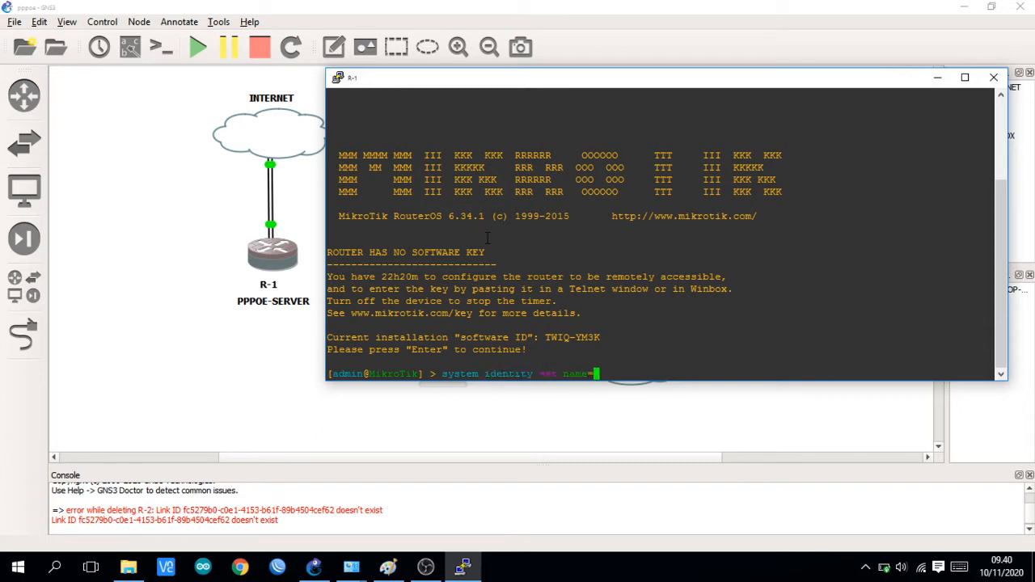
type("Marchel_R1")
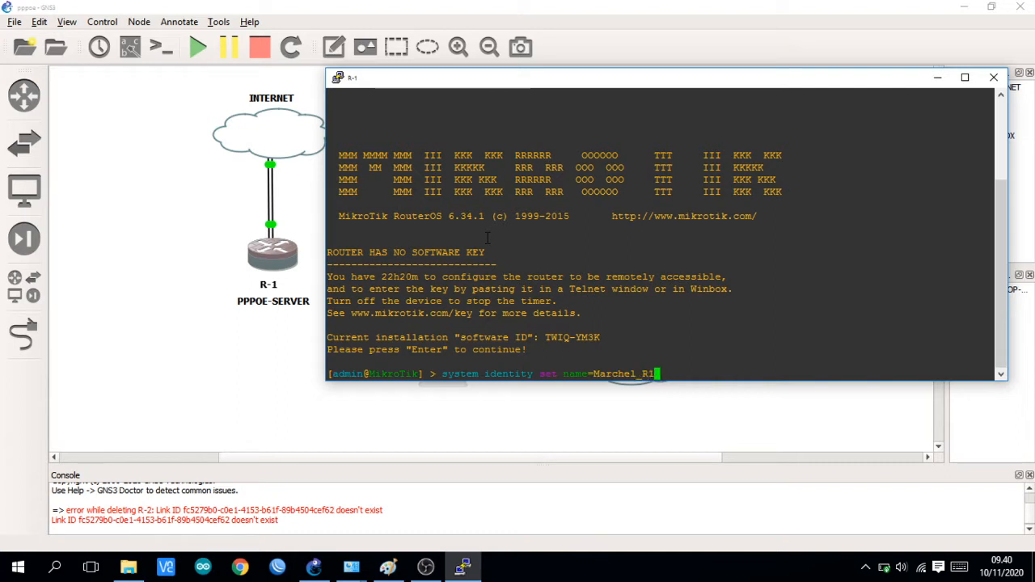
key("Return")
key("Return")
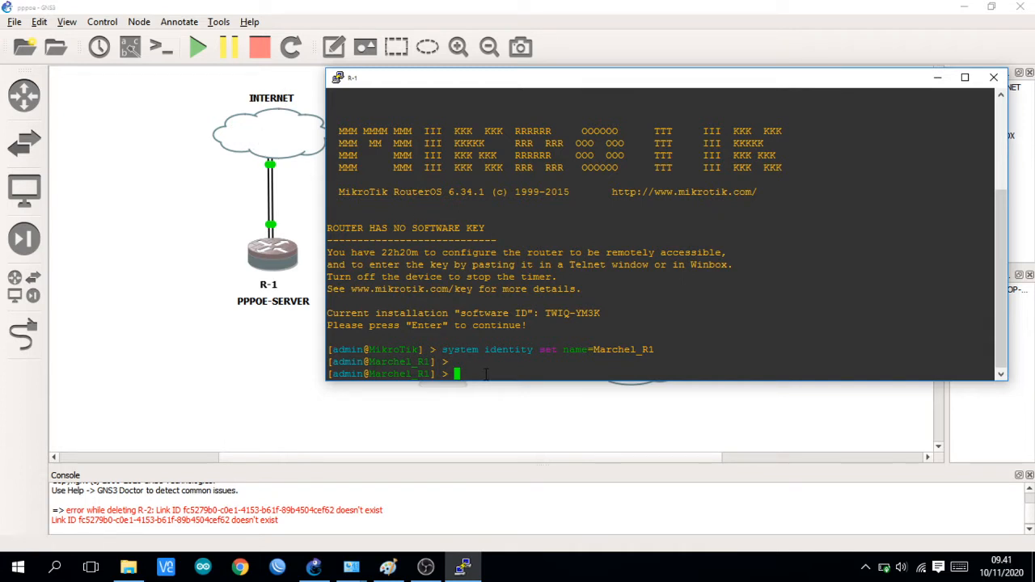
Step: Add a DHCP client on interface ether1 with disabled=no
type("ip dhcp-client add dhcp-options=")
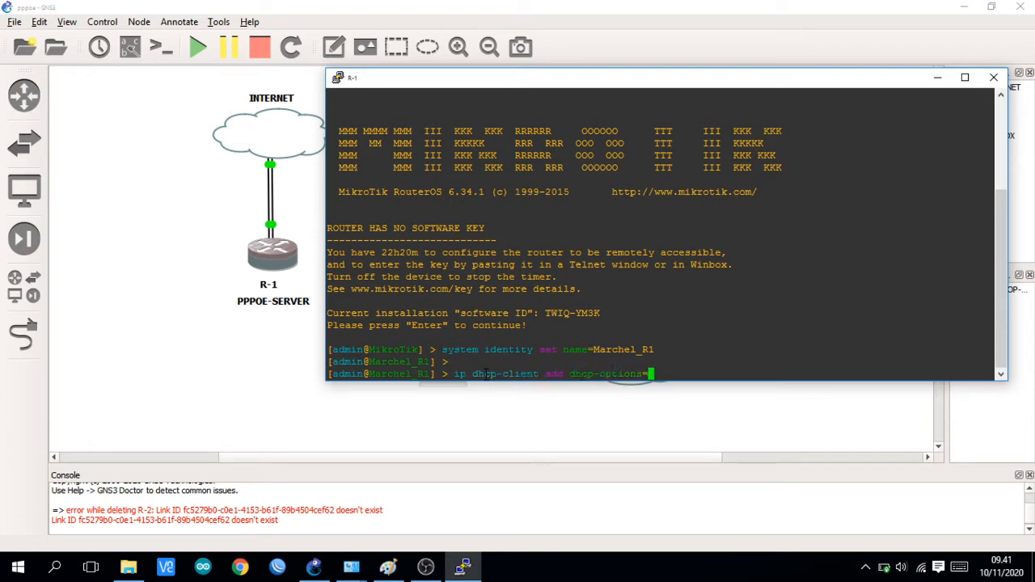
key("BackSpace")
key("BackSpace")
key("BackSpace")
key("BackSpace")
key("BackSpace")
key("BackSpace")
key("BackSpace")
key("BackSpace")
key("BackSpace")
key("BackSpace")
key("BackSpace")
key("BackSpace")
key("BackSpace")
key("BackSpace")
key("BackSpace")
key("BackSpace")
key("BackSpace")
type("add dh")
key("Tab")
key("BackSpace")
key("BackSpace")
key("BackSpace")
key("BackSpace")
key("BackSpace")
key("BackSpace")
key("BackSpace")
key("BackSpace")
key("BackSpace")
key("BackSpace")
key("BackSpace")
key("BackSpace")
type("interface=ether1 disabled=no")
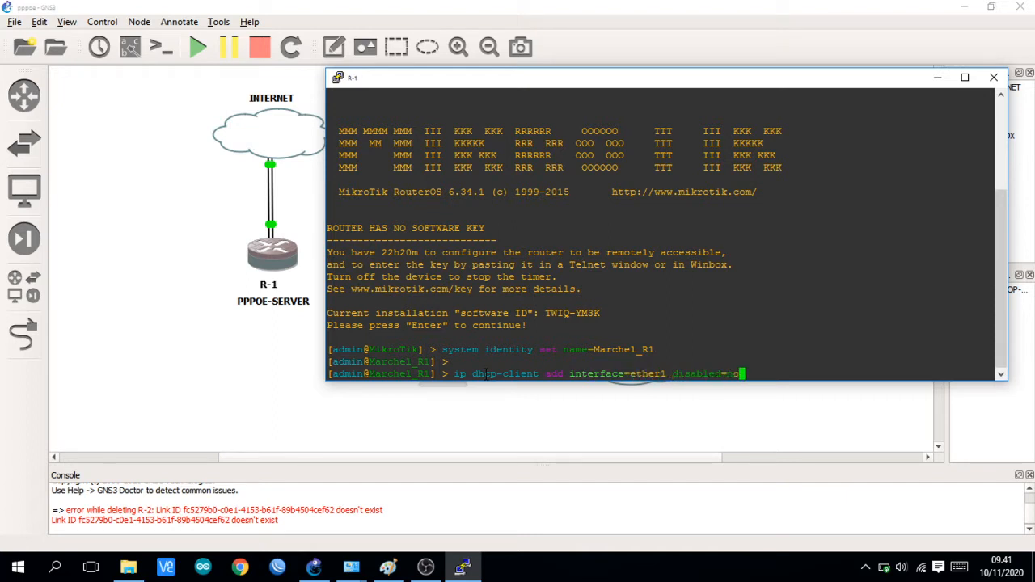
key("Return")
key("Return")
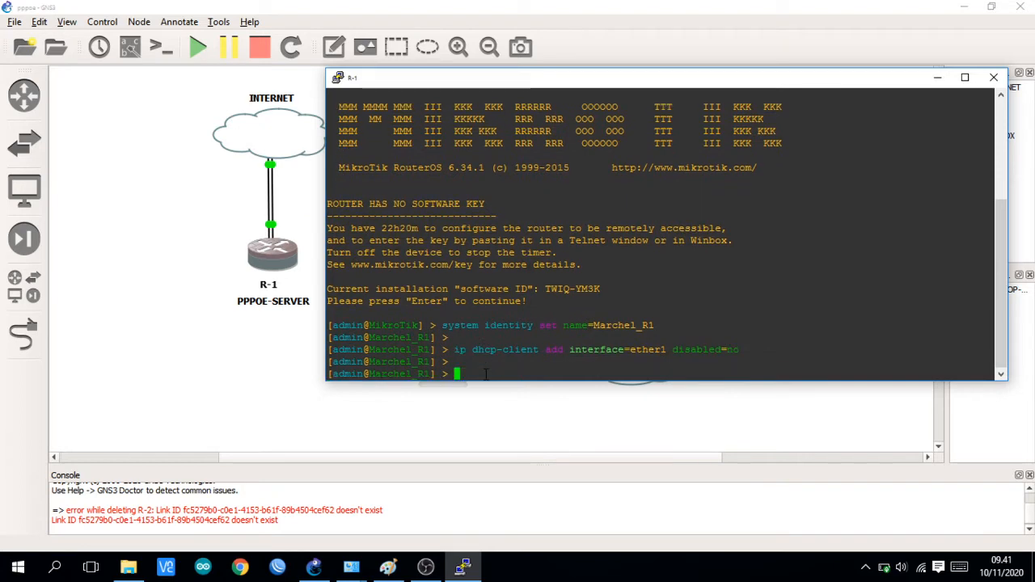
Step: Switch to WinBox, refresh the neighbor list, and try to connect to R-1 through its IP address 192.168.137.75
left_click(330, 457)
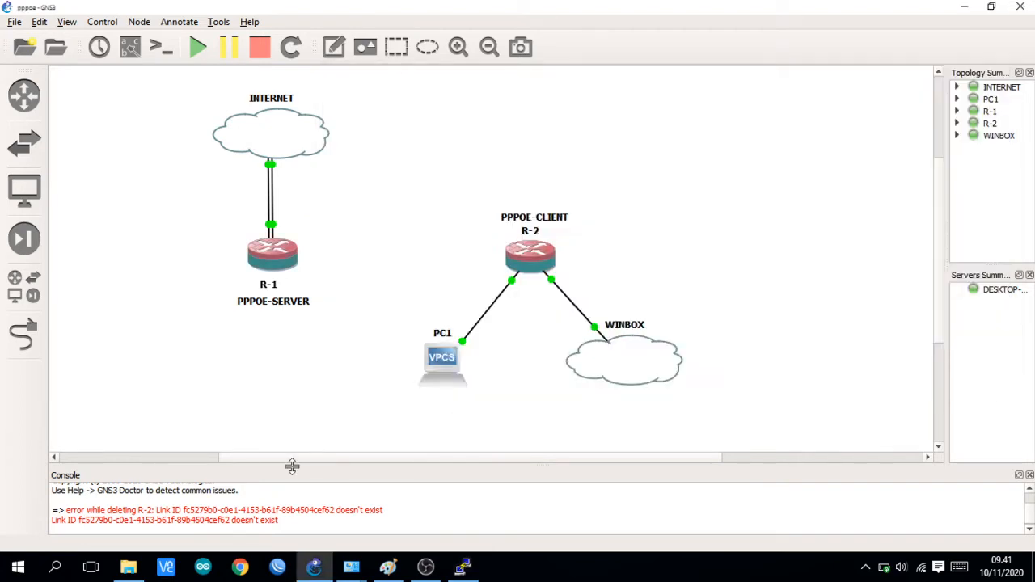
left_click(278, 566)
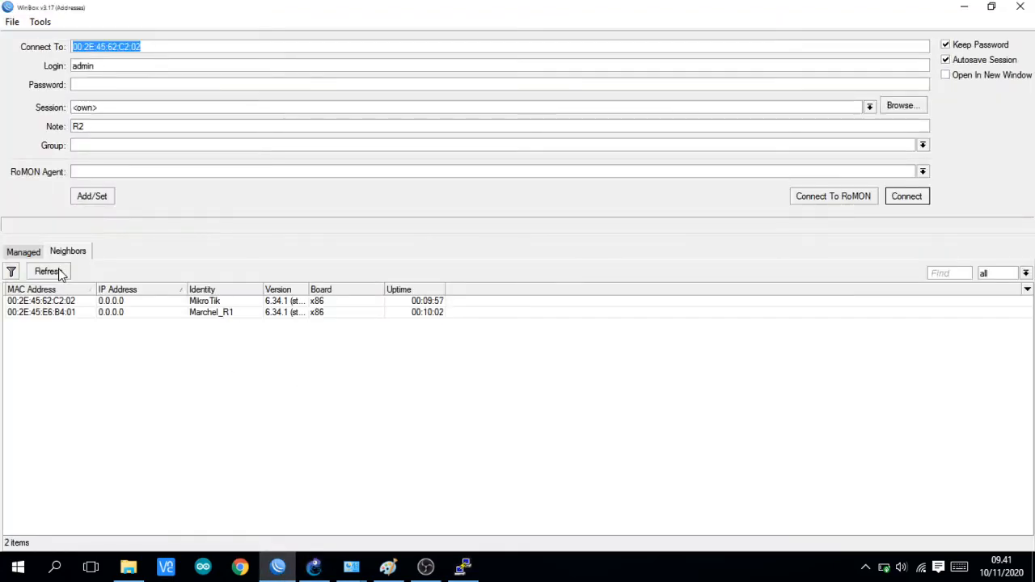
left_click(61, 272)
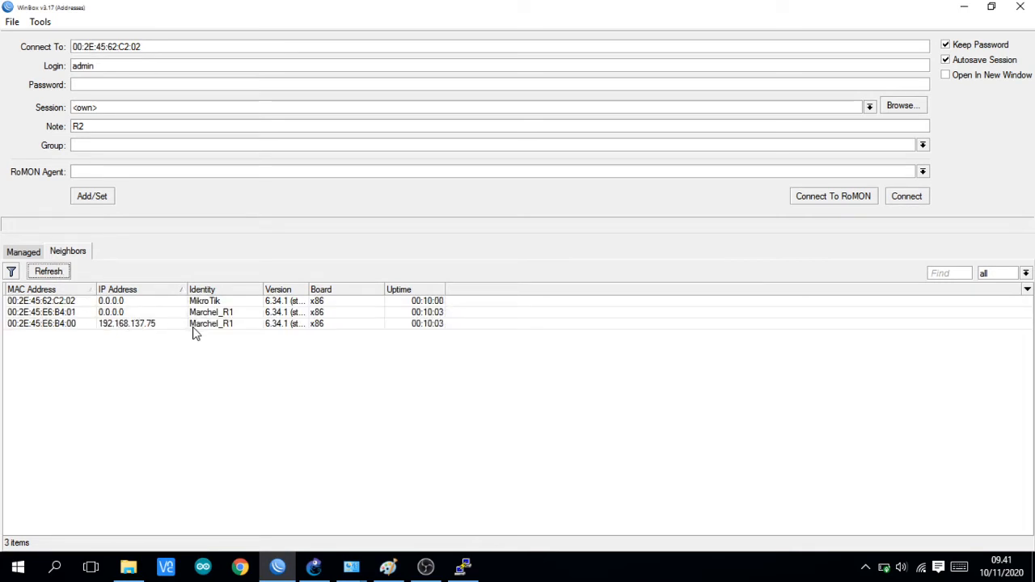
left_click(145, 326)
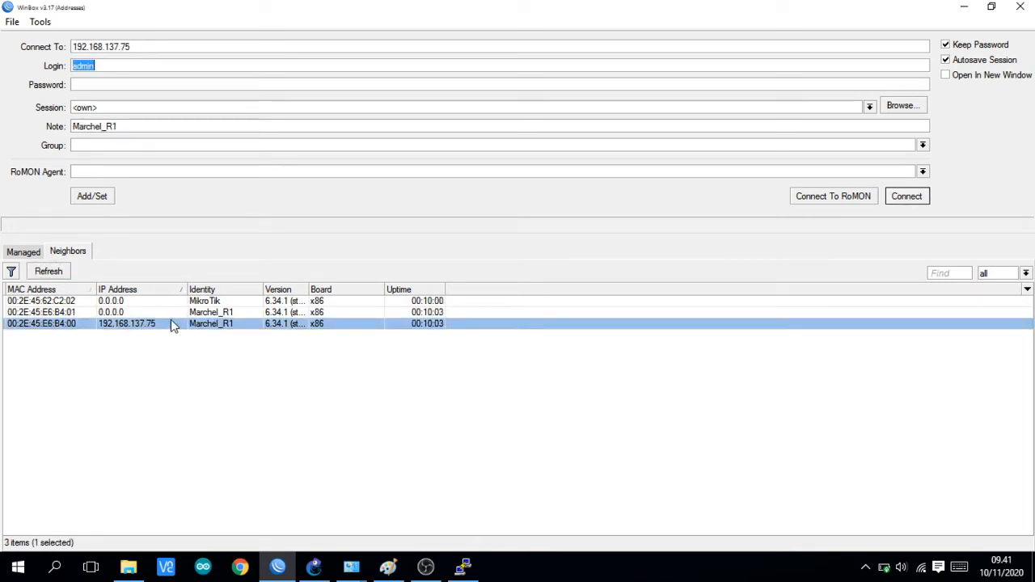
left_click(921, 196)
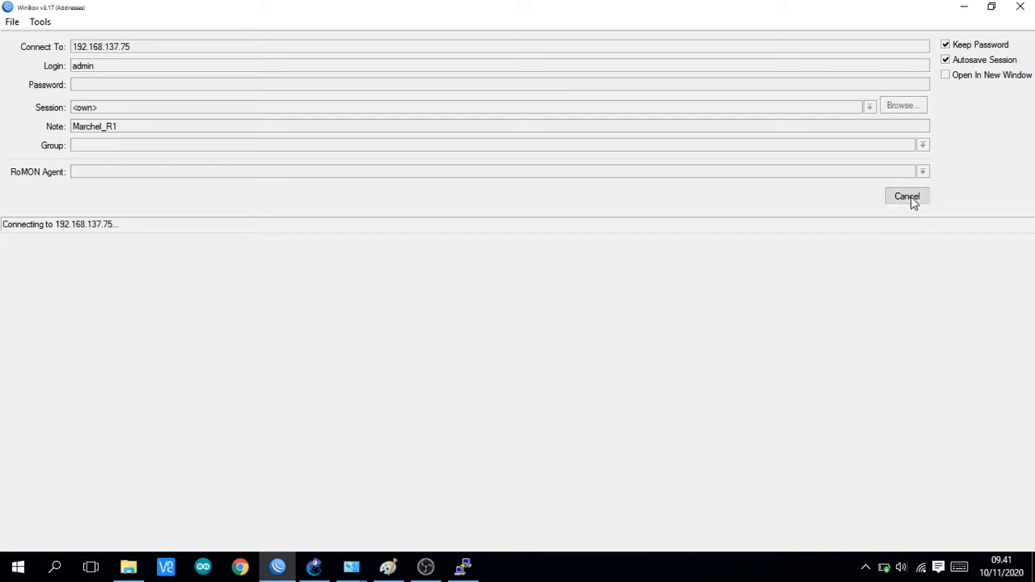
left_click(910, 197)
Step: Refresh the neighbors and try to connect to R-1 through its MAC address 00:2E:45:E6:B4:00
left_click(41, 274)
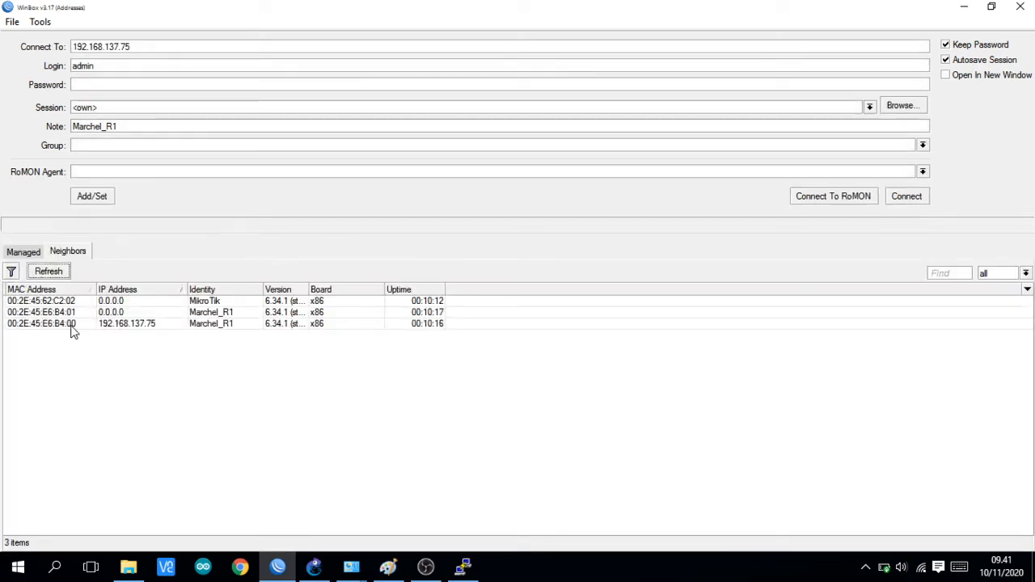
left_click(73, 324)
left_click(897, 196)
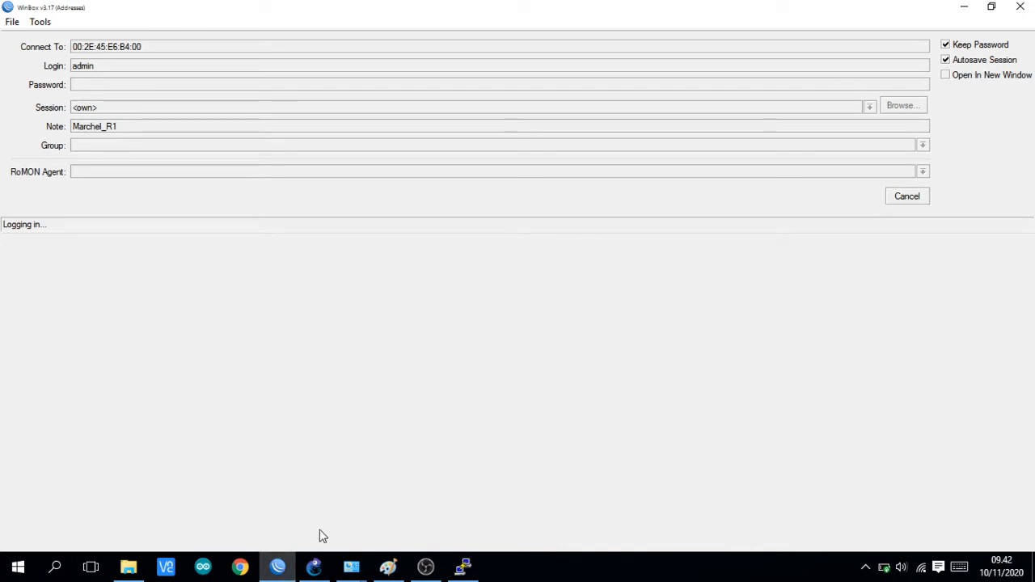
left_click(274, 572)
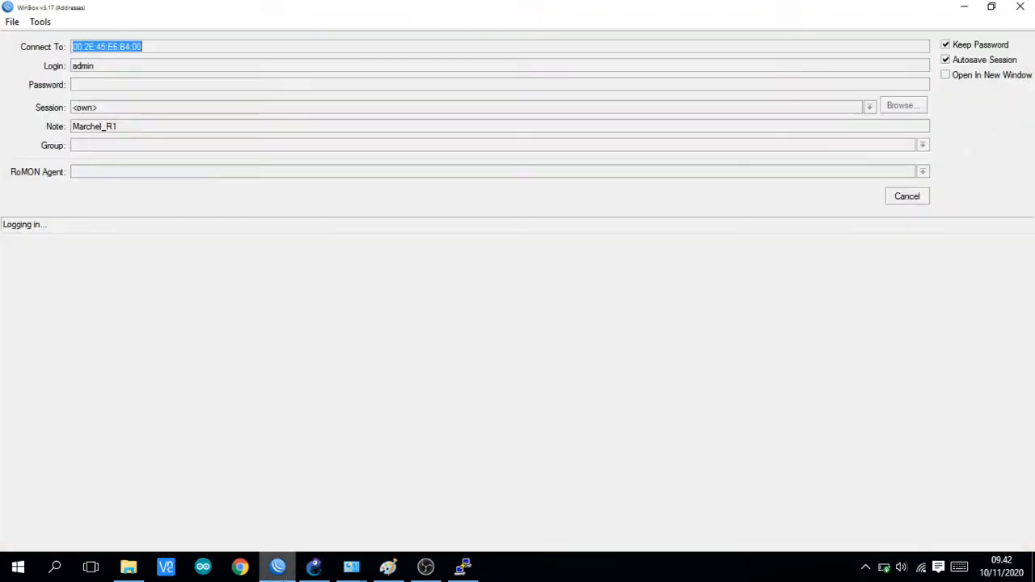
left_click(283, 569)
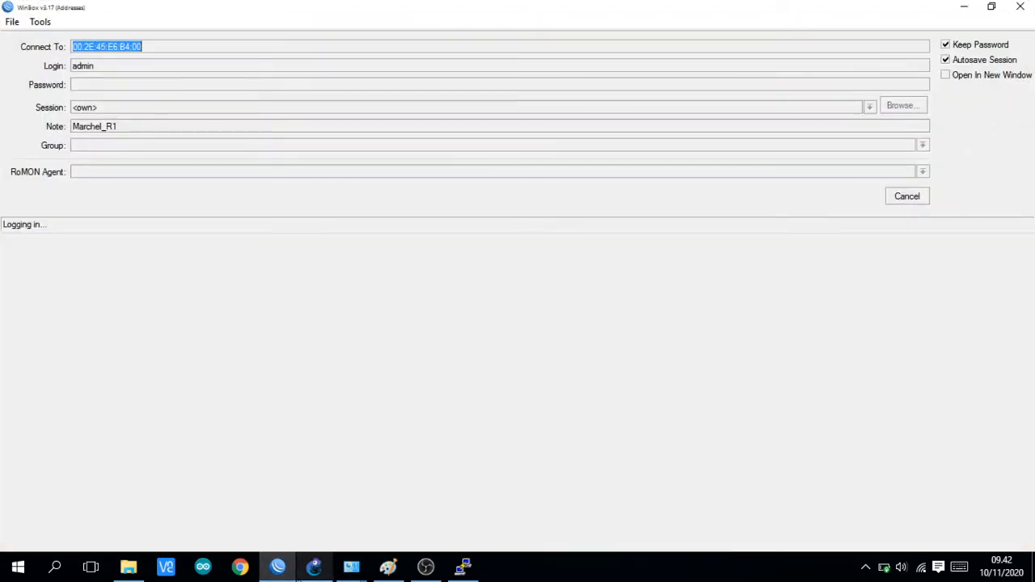
left_click(313, 568)
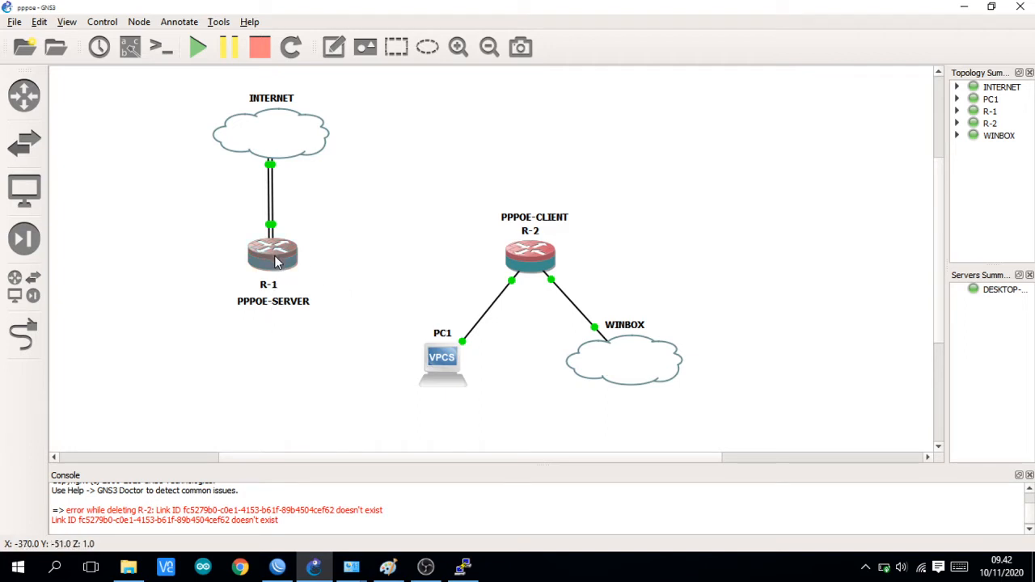
mouse_move(542, 261)
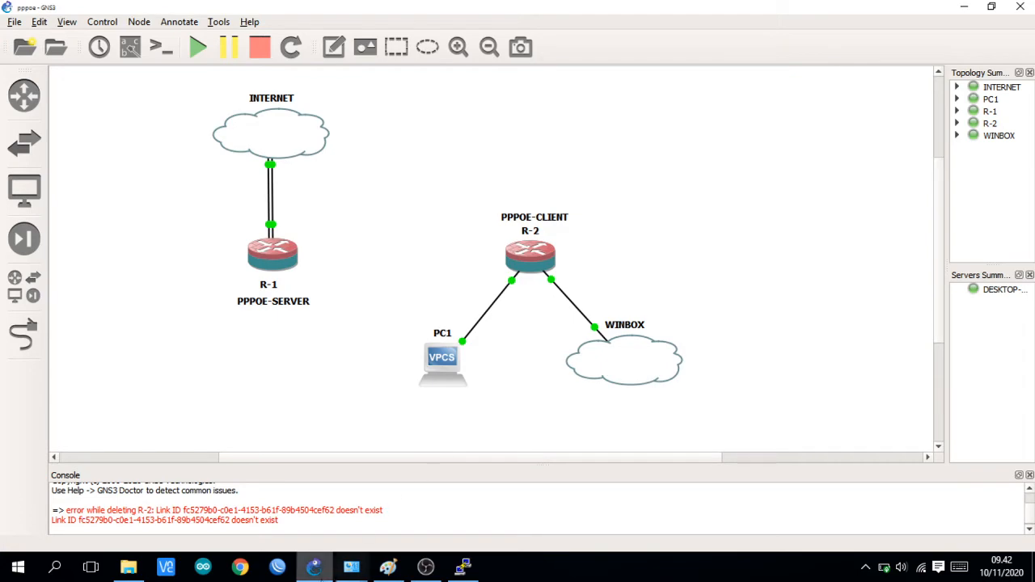
Step: Return to the WinBox neighbor list, dismiss the battery notice, and connect to R-1 through MAC address 00:2E:45:E6:B4:00 as admin
left_click(319, 576)
left_click(279, 573)
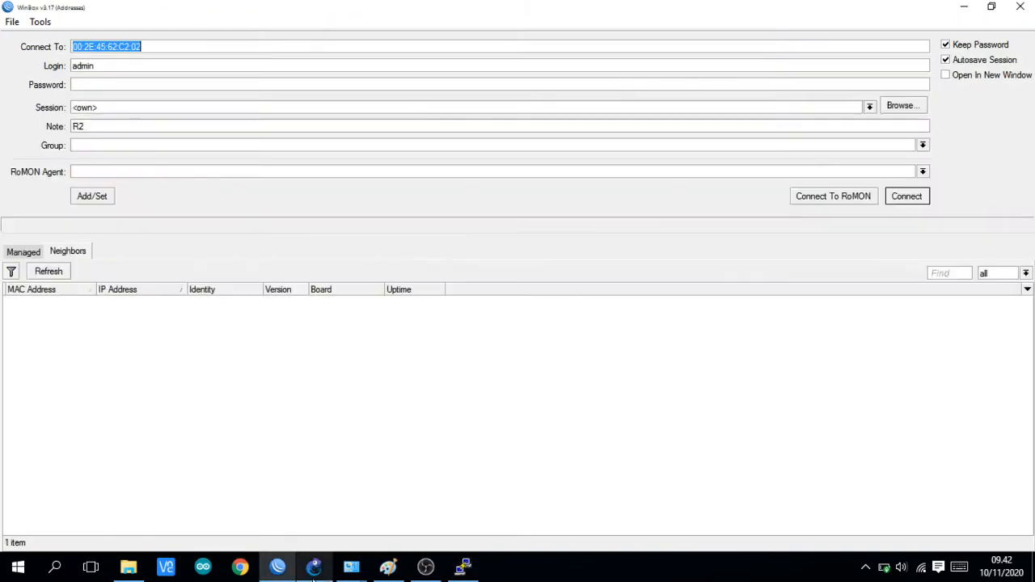
left_click(147, 367)
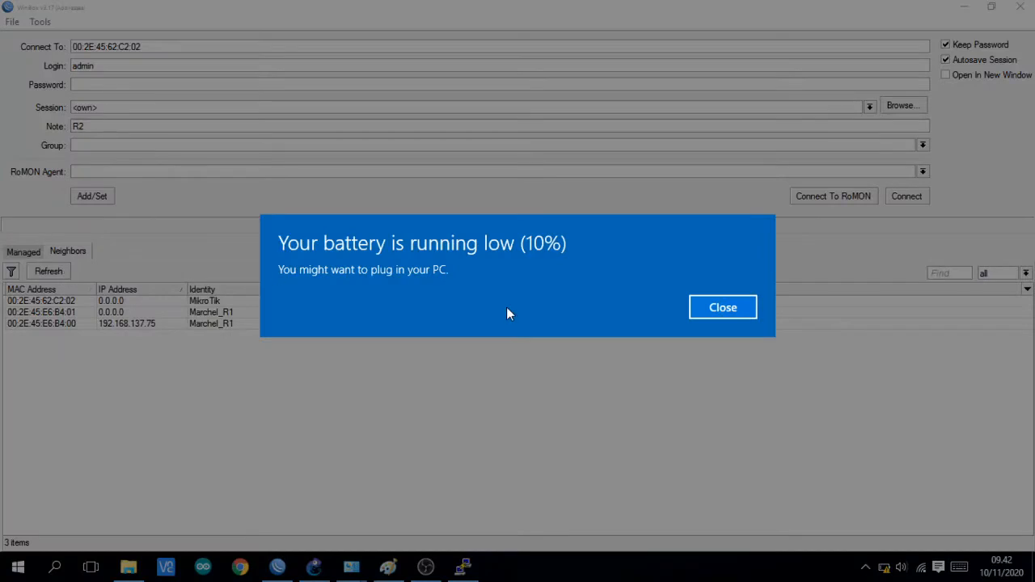
left_click(727, 315)
left_click(32, 274)
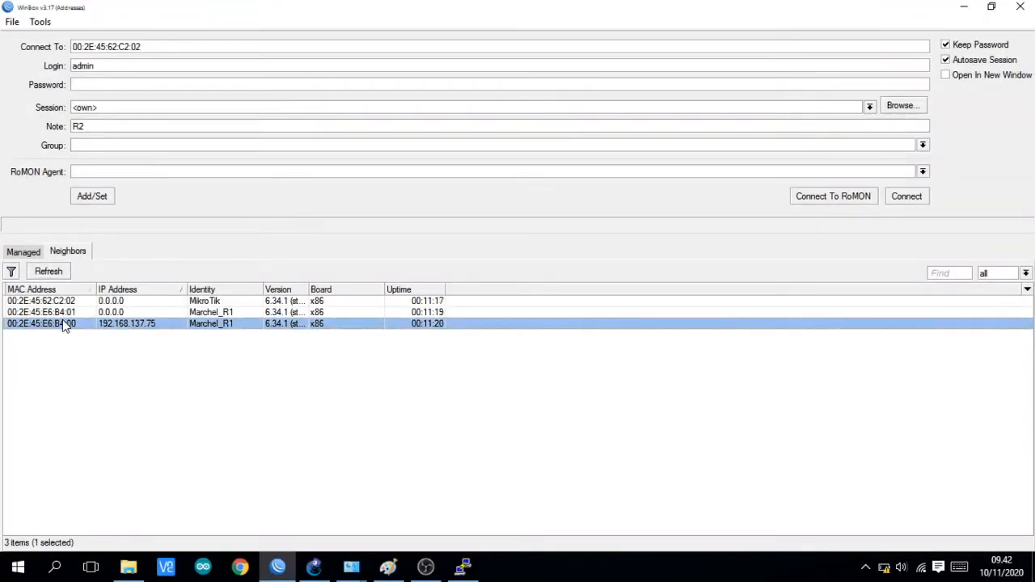
double_click(65, 323)
left_click(897, 198)
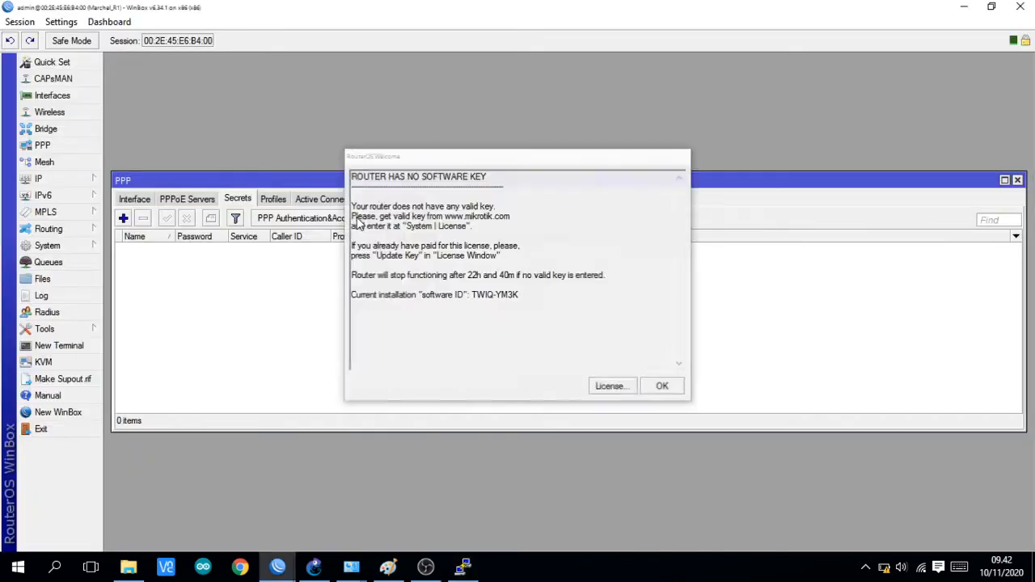
Step: Dismiss the missing software key notice and close all open windows of the session
left_click(668, 388)
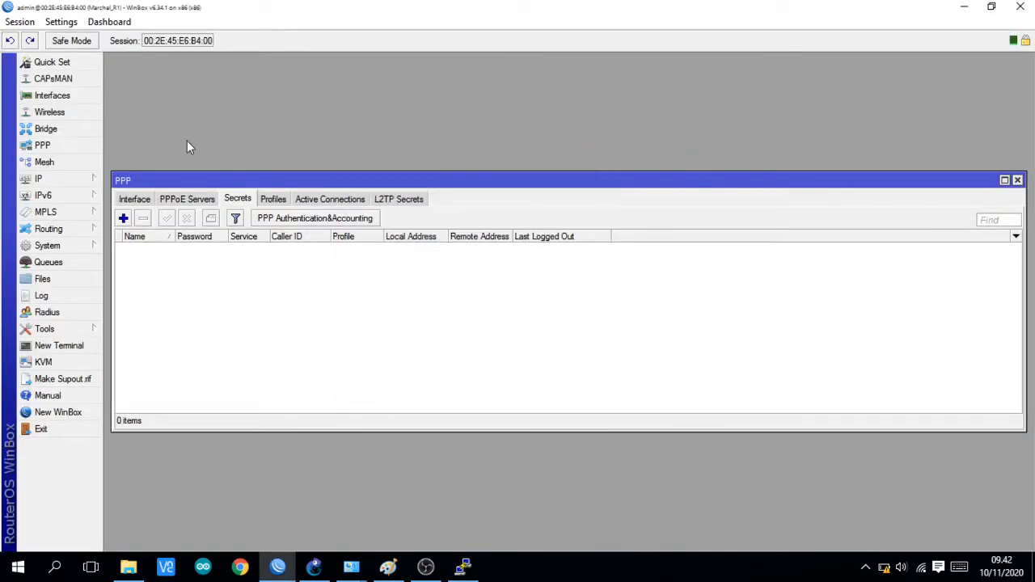
left_click(18, 26)
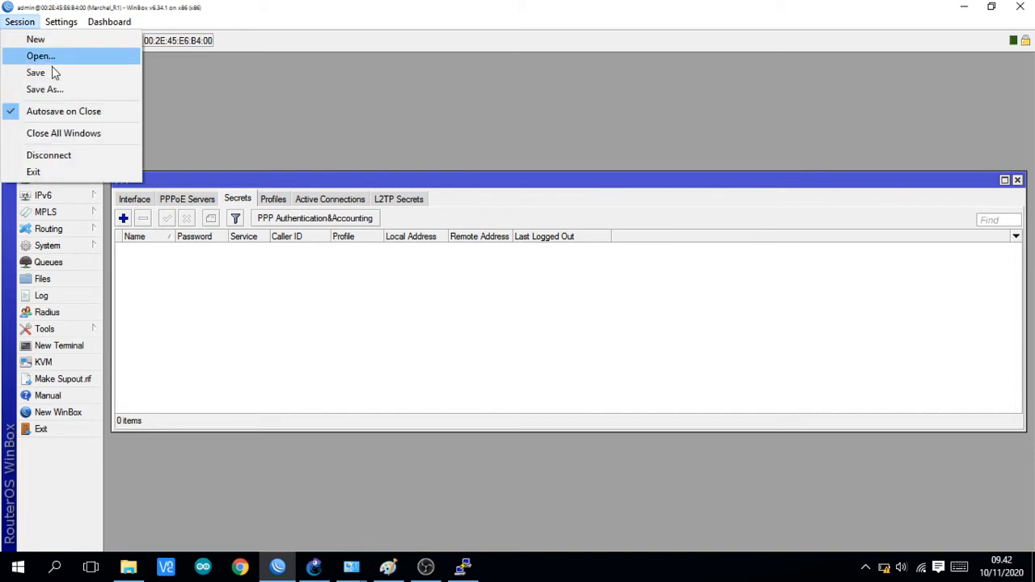
left_click(63, 134)
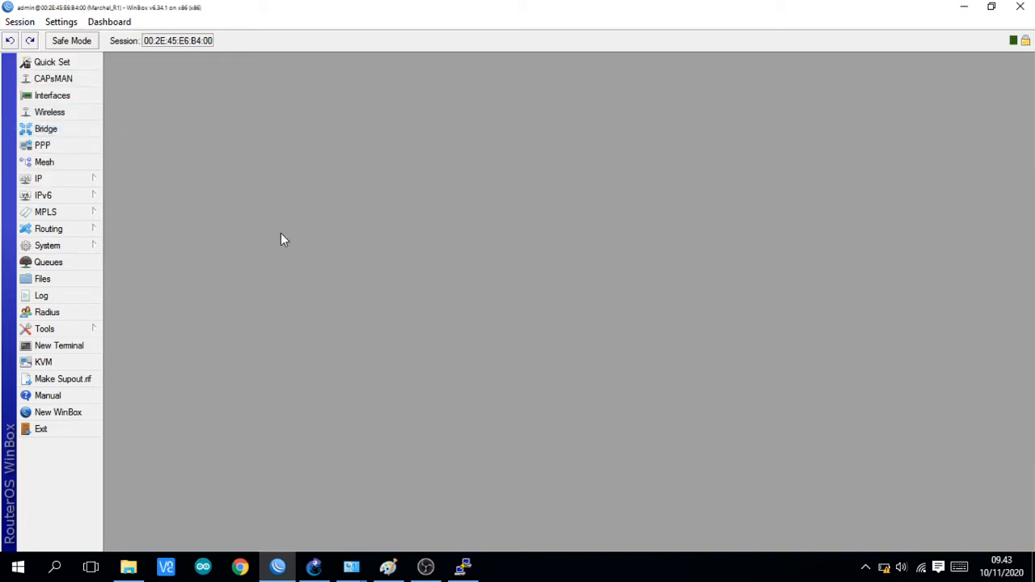
Step: Check the IP address list for the address assigned to ether1, widening the address column, and close the list
left_click(85, 179)
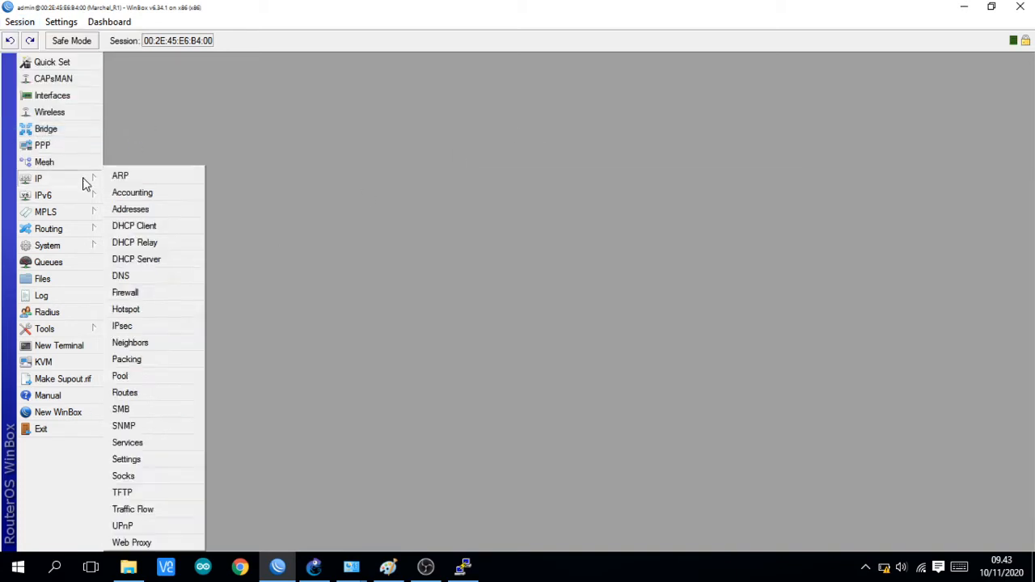
left_click(138, 209)
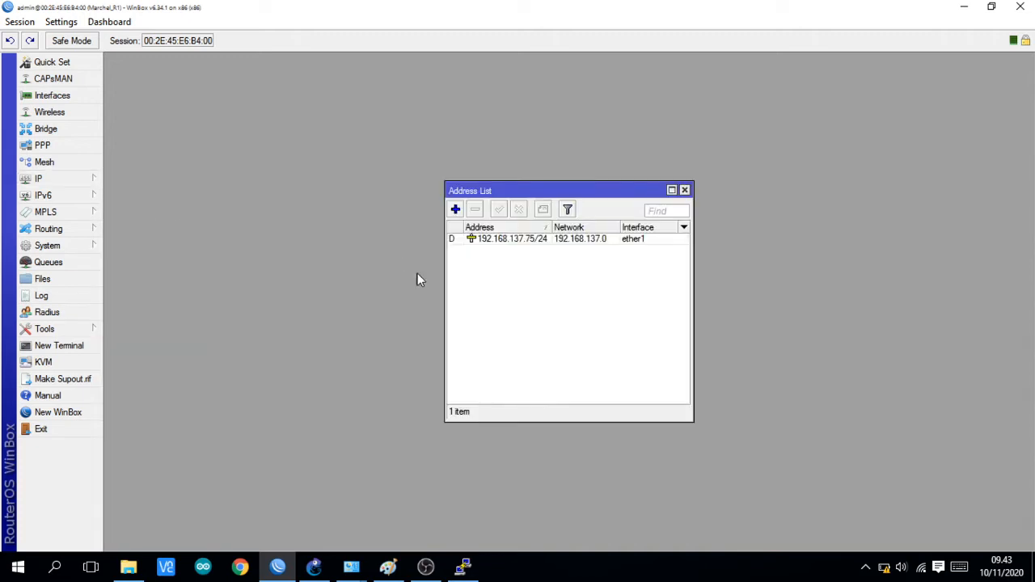
left_click_drag(552, 227, 572, 227)
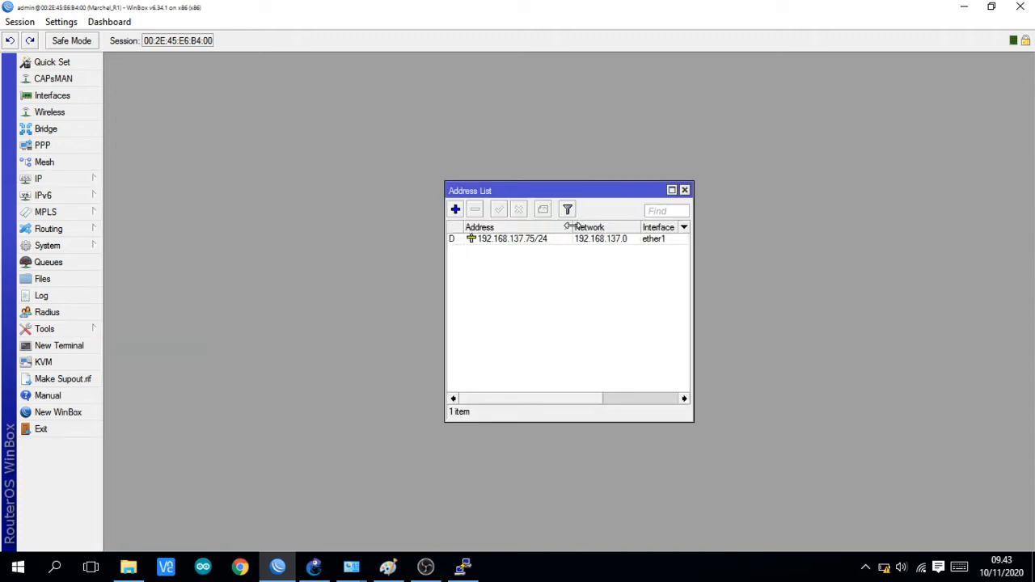
left_click(684, 190)
Step: Start a new firewall NAT rule on the router and set its action to masquerade
left_click(56, 180)
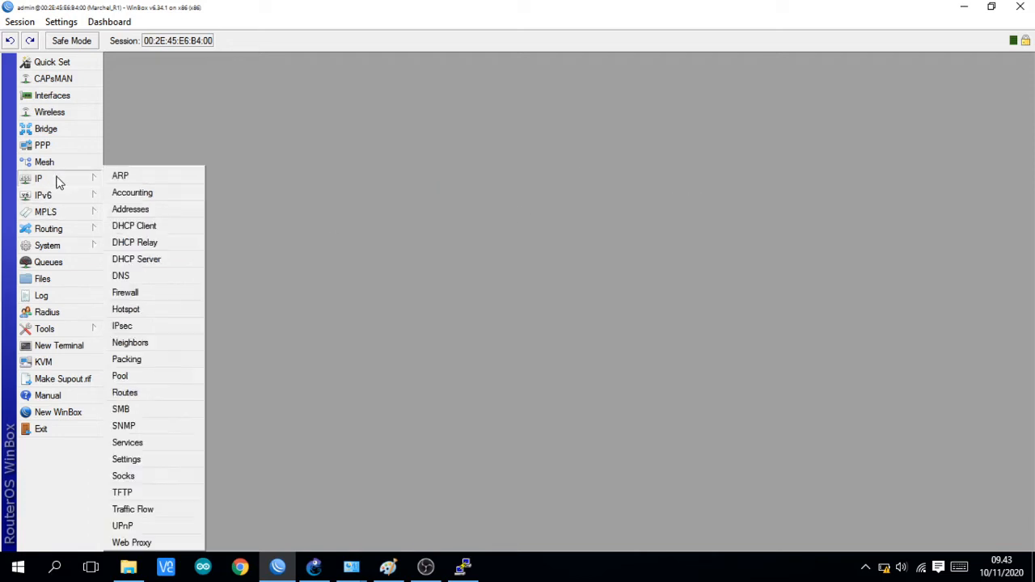
left_click(128, 295)
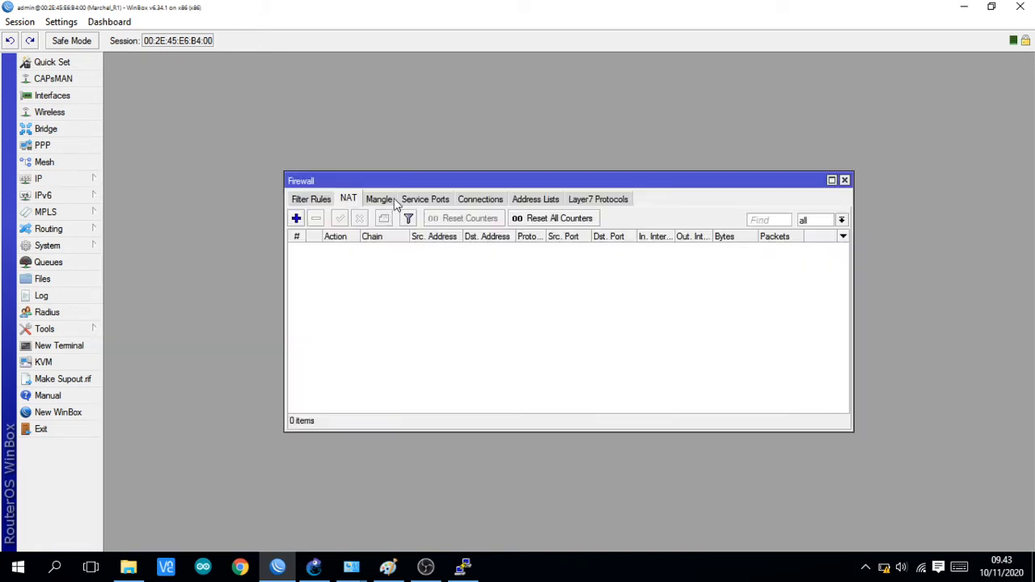
left_click(296, 218)
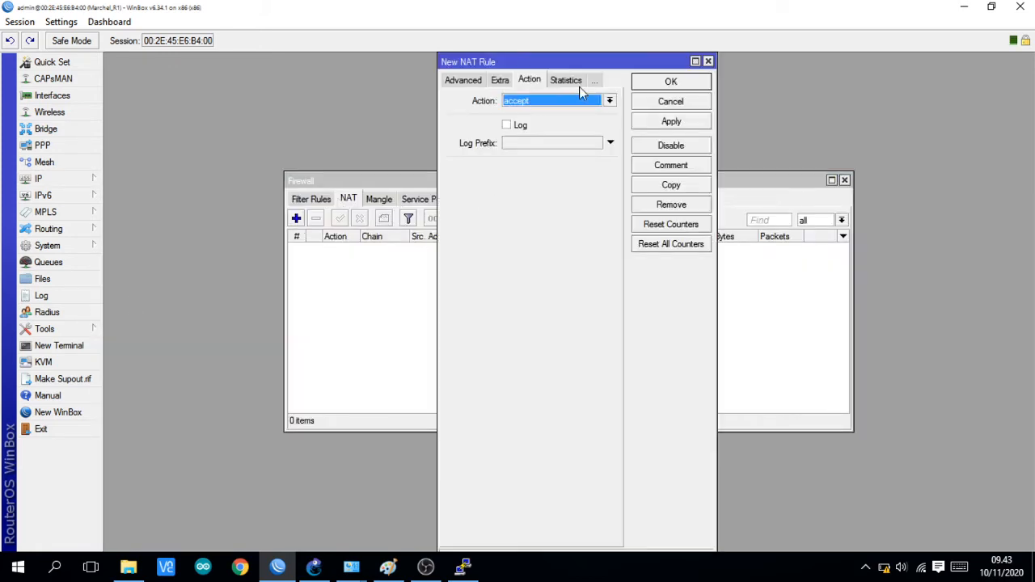
left_click(610, 100)
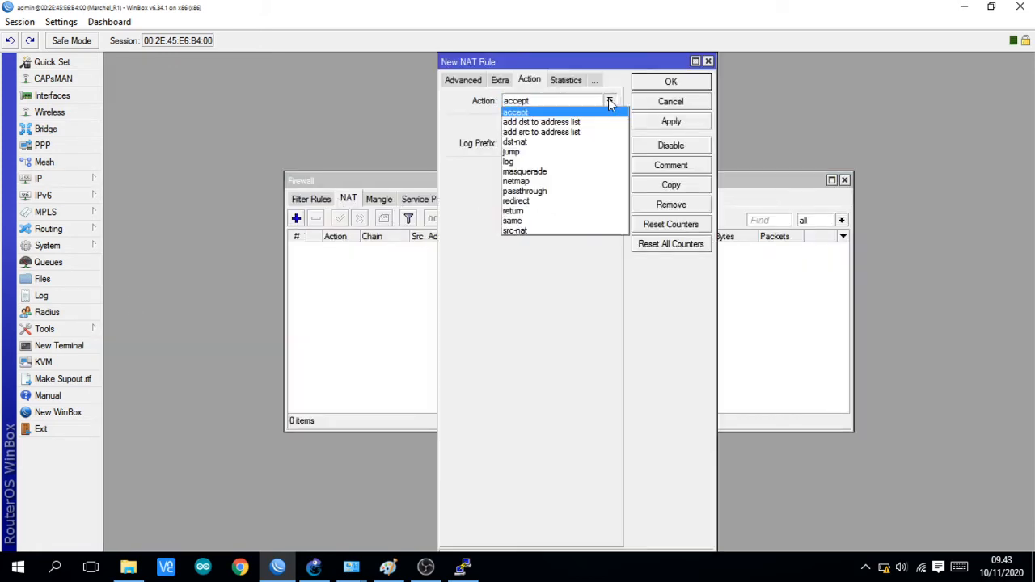
left_click(547, 167)
Step: Set the srcnat rule's out interface to ether1, save the rule, and close the firewall window
left_click(463, 80)
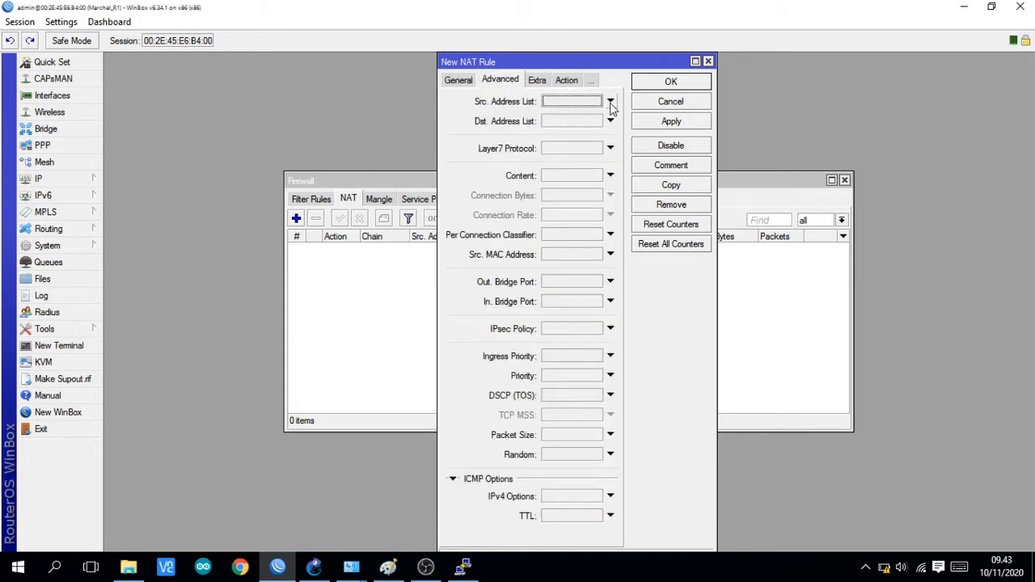
left_click(457, 80)
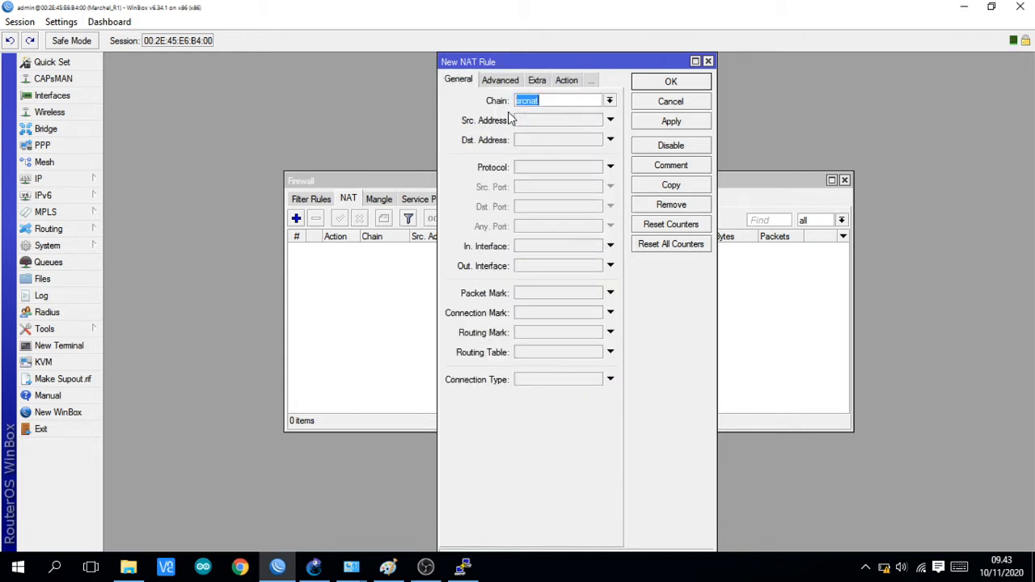
left_click(609, 265)
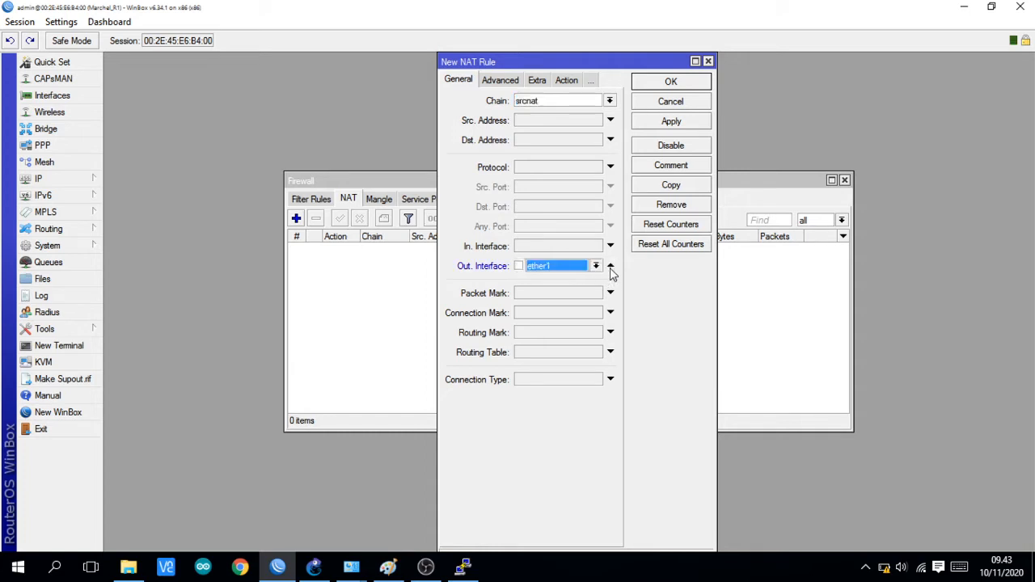
left_click(657, 122)
left_click(668, 81)
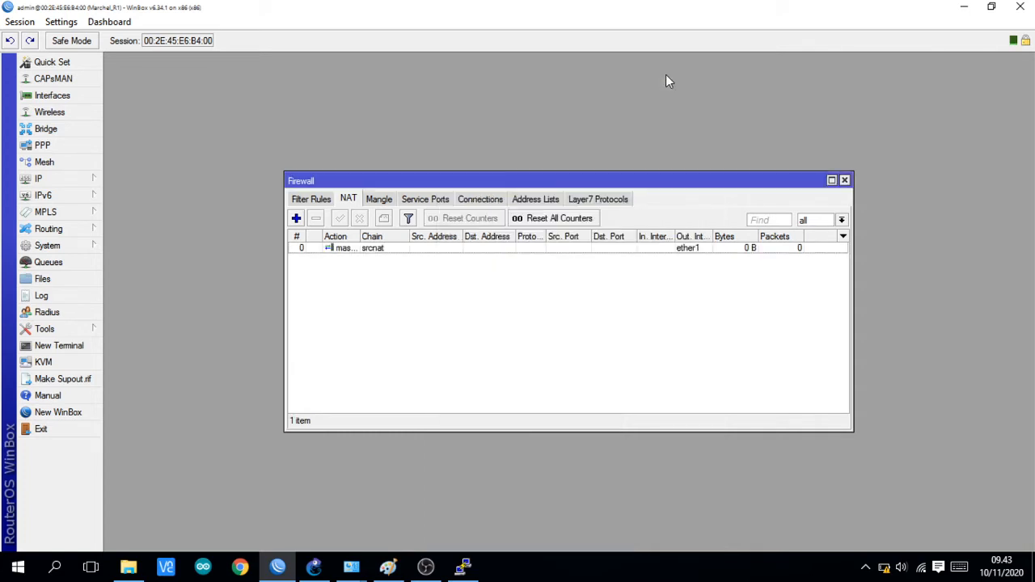
left_click(844, 181)
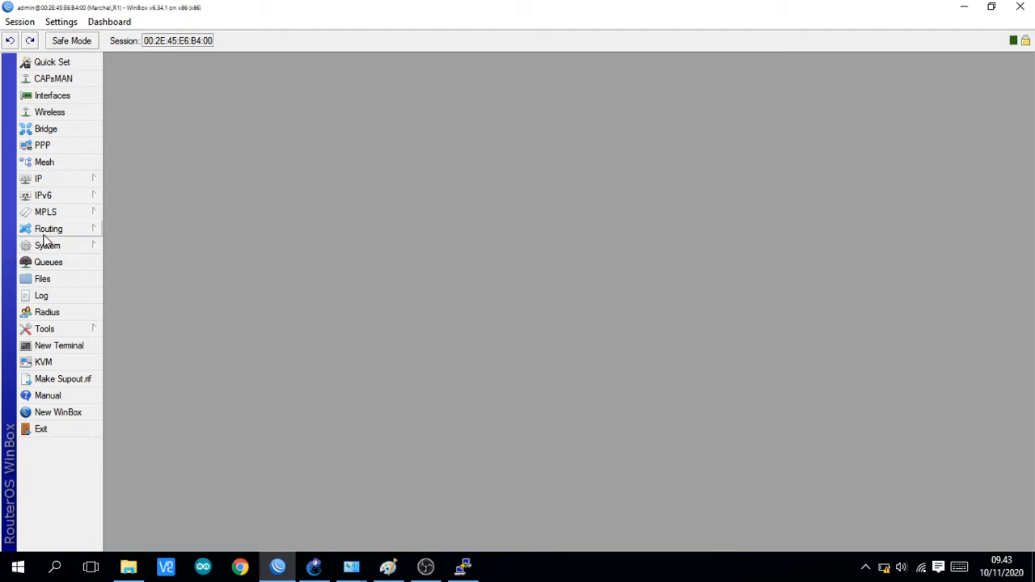
Step: Test the router's internet connection by pinging 8.8.8.8 from a new terminal, and stop the ping after several replies
left_click(73, 346)
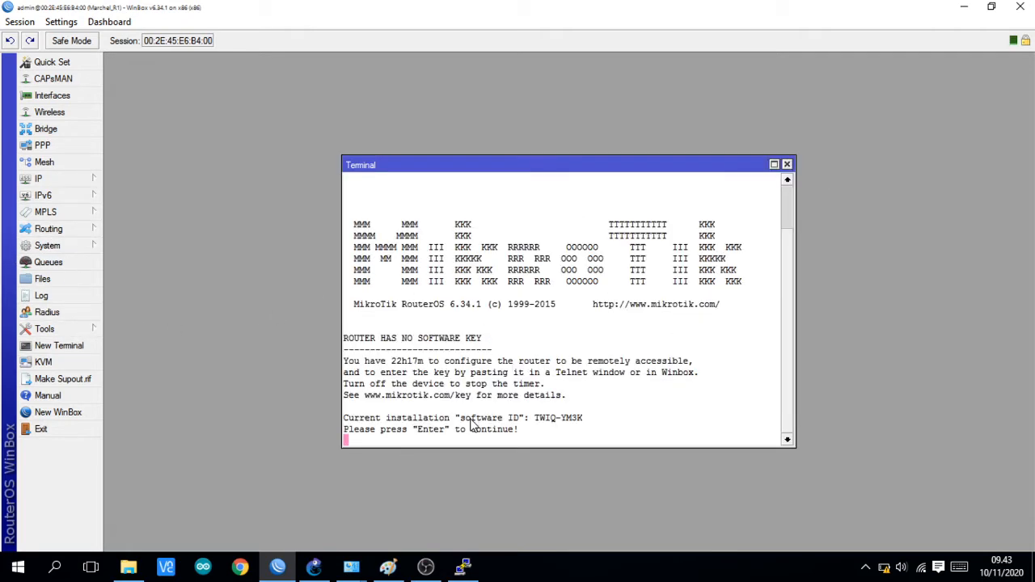
key("Return")
type("p")
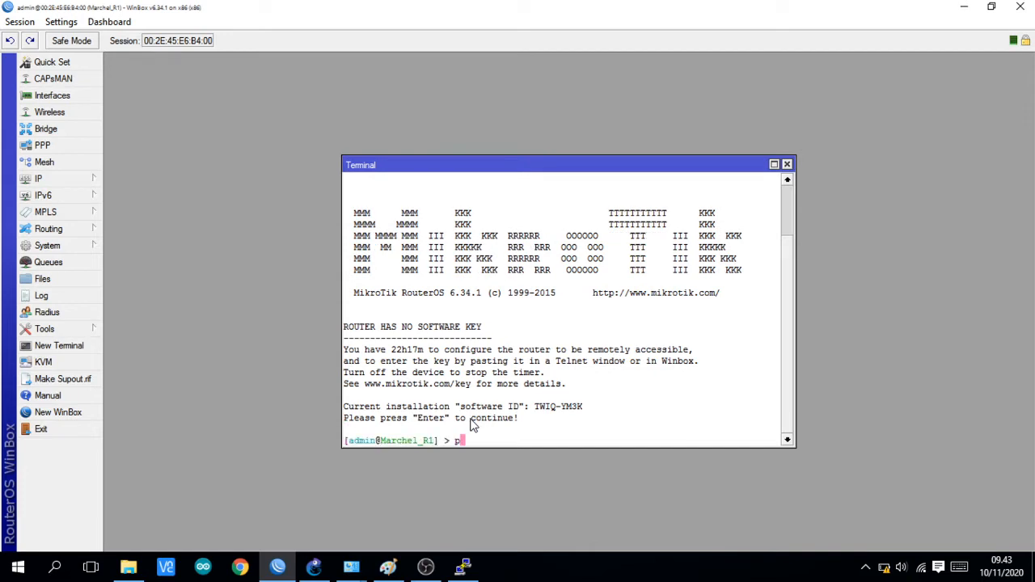
type("ing 8.8.8.8")
key("Return")
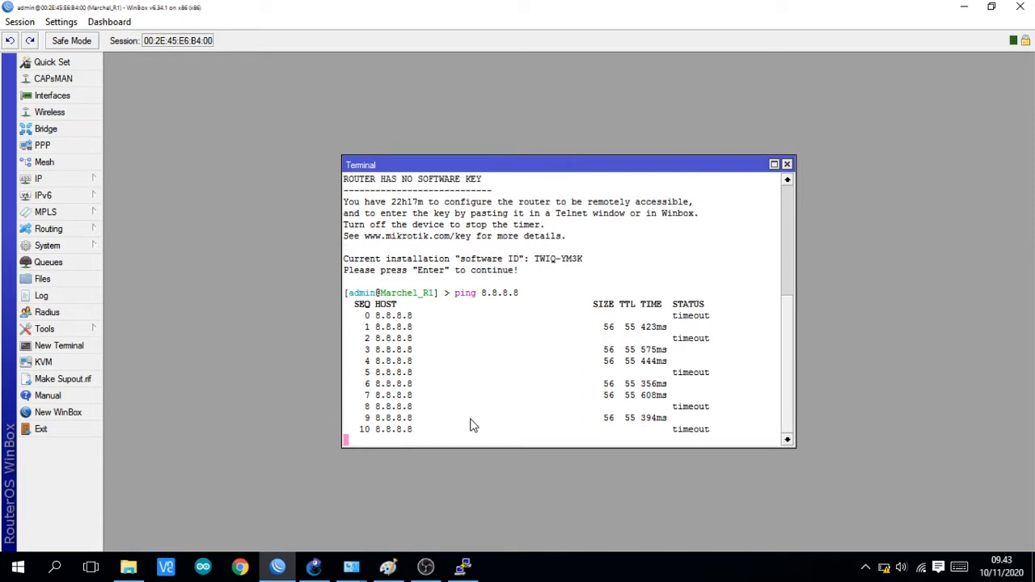
key("ctrl+c")
Step: Repeat the ping to 8.8.8.8 two more times, stopping each run, and close the terminal
key("Up")
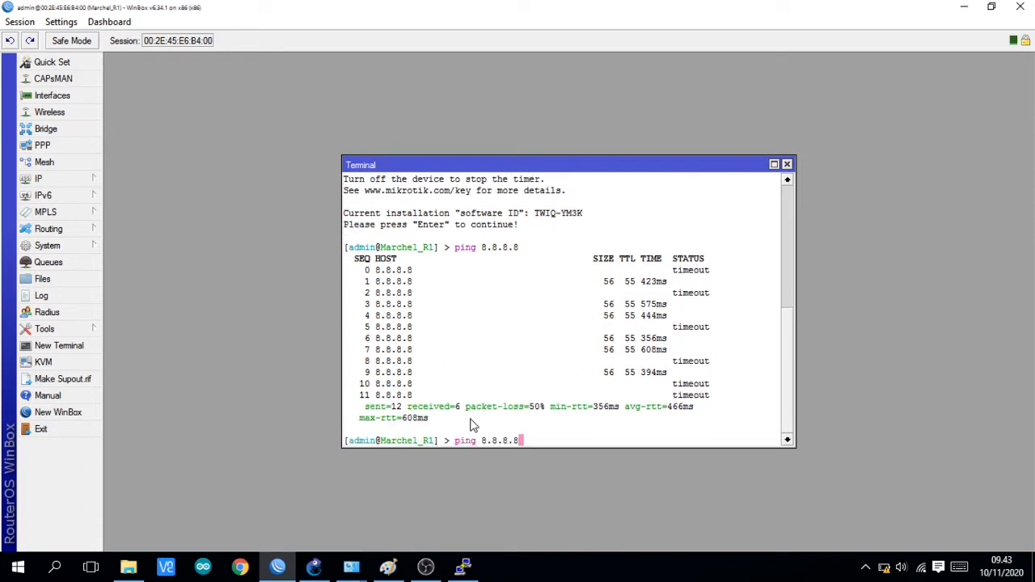
key("Return")
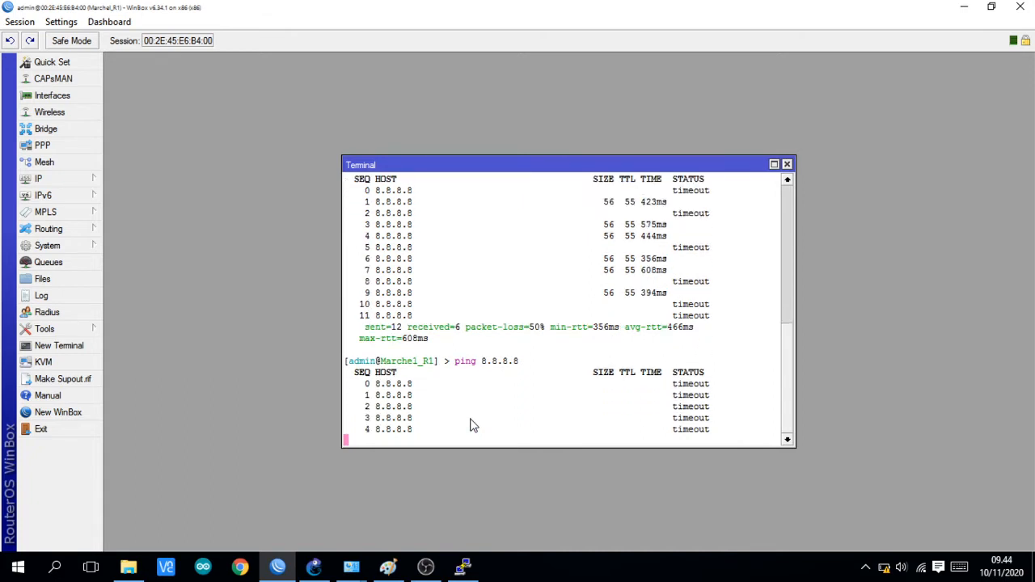
key("ctrl+c")
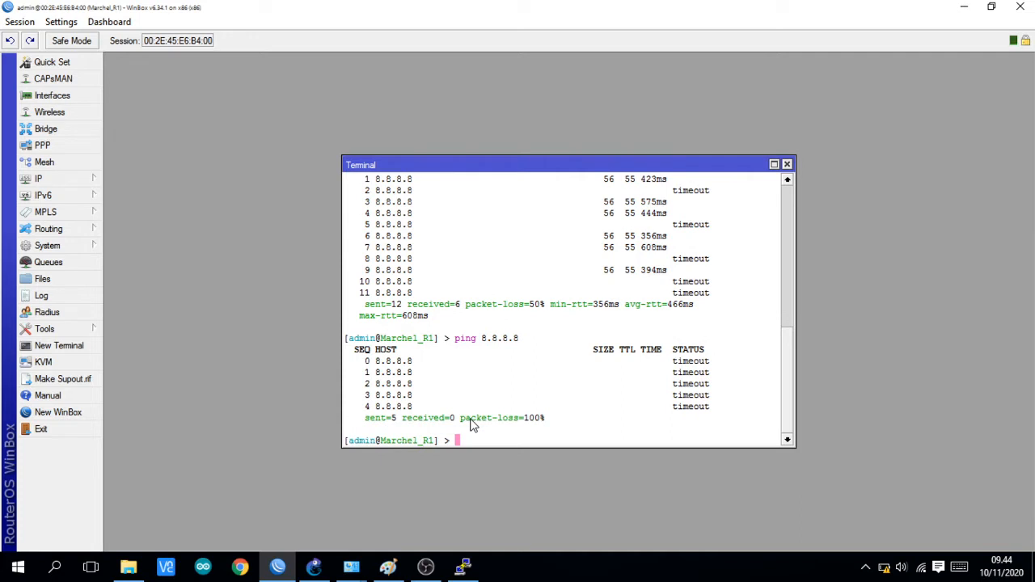
key("Up")
key("Return")
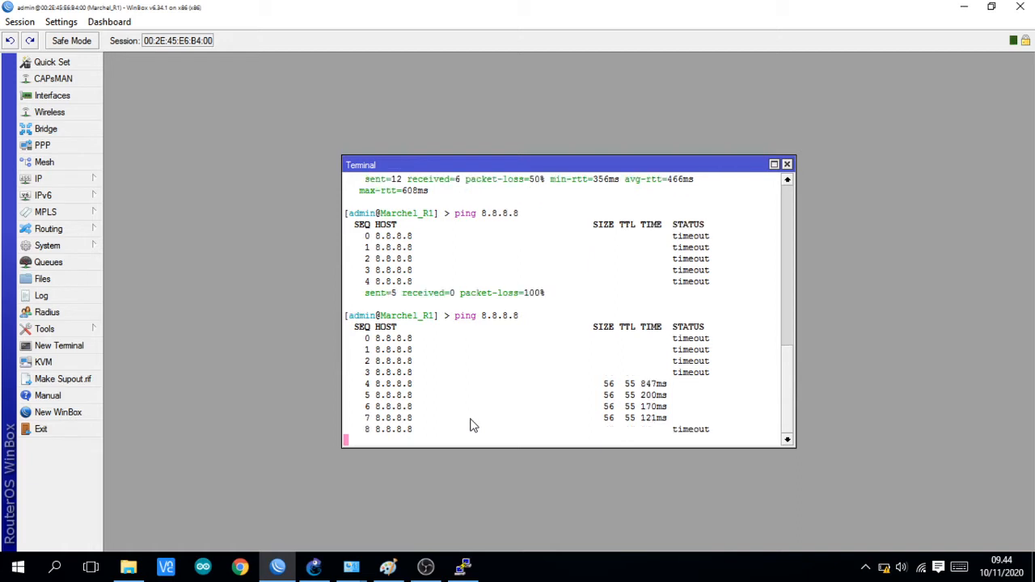
key("ctrl+c")
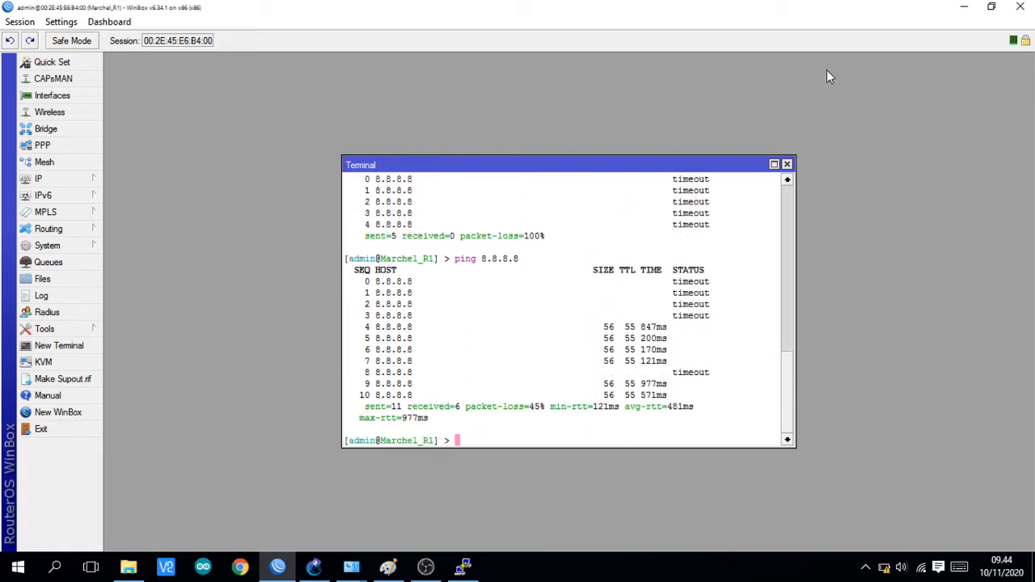
left_click(787, 164)
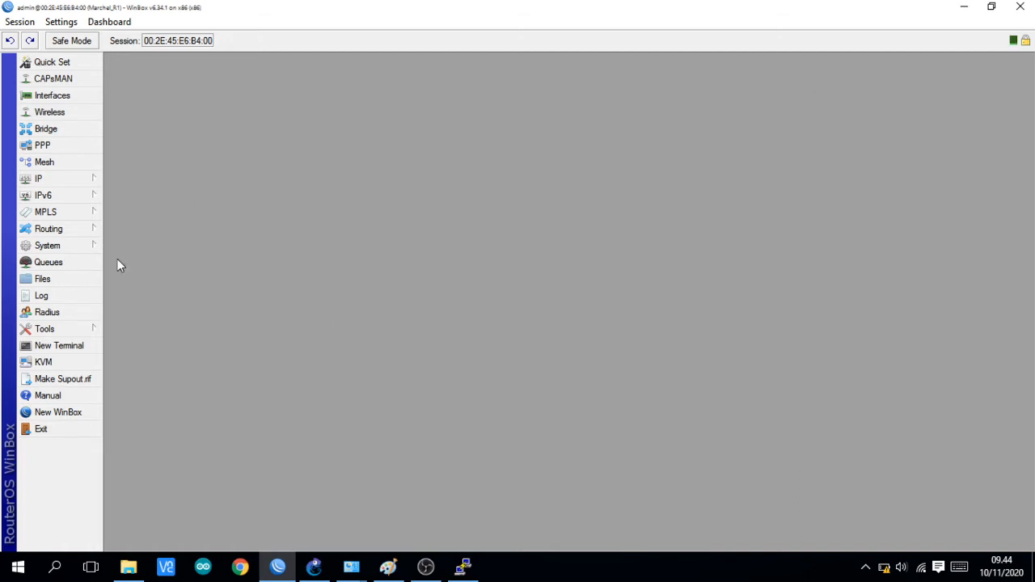
Step: Ping 8.8.8.8 once more from a fresh terminal session, stop it, and close the terminal
left_click(84, 346)
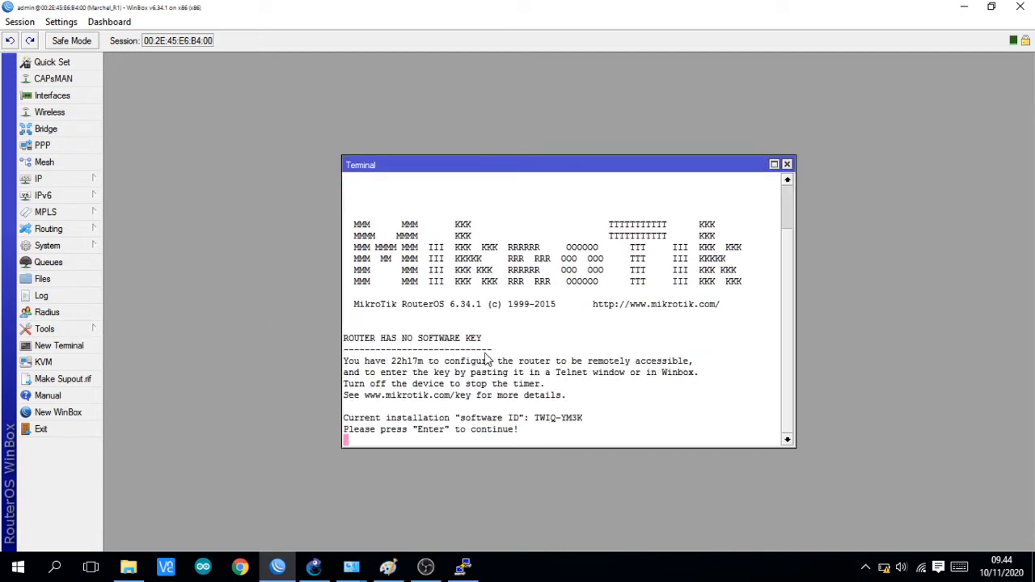
key("Return")
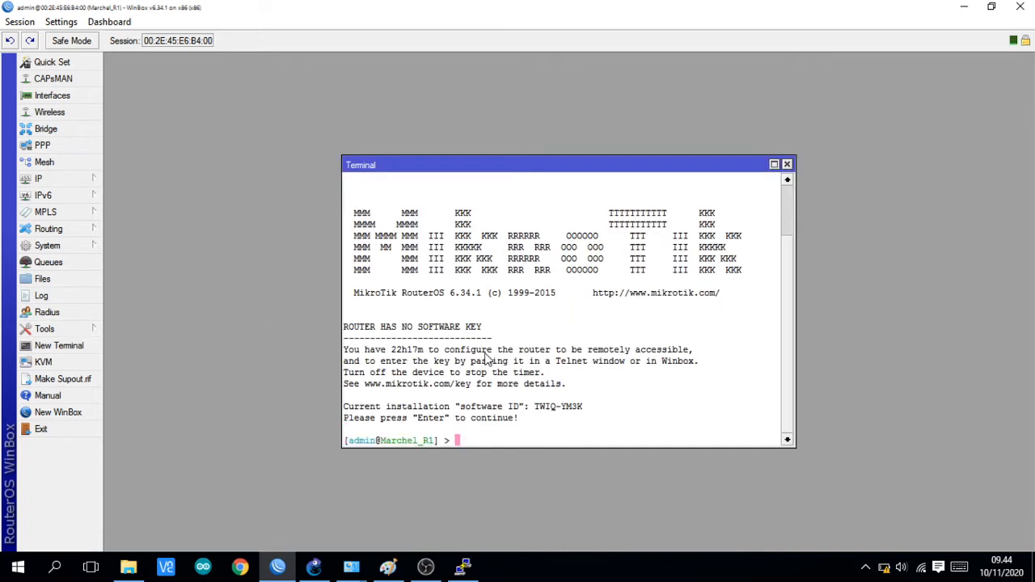
type("ping 8.8.8.8")
key("Return")
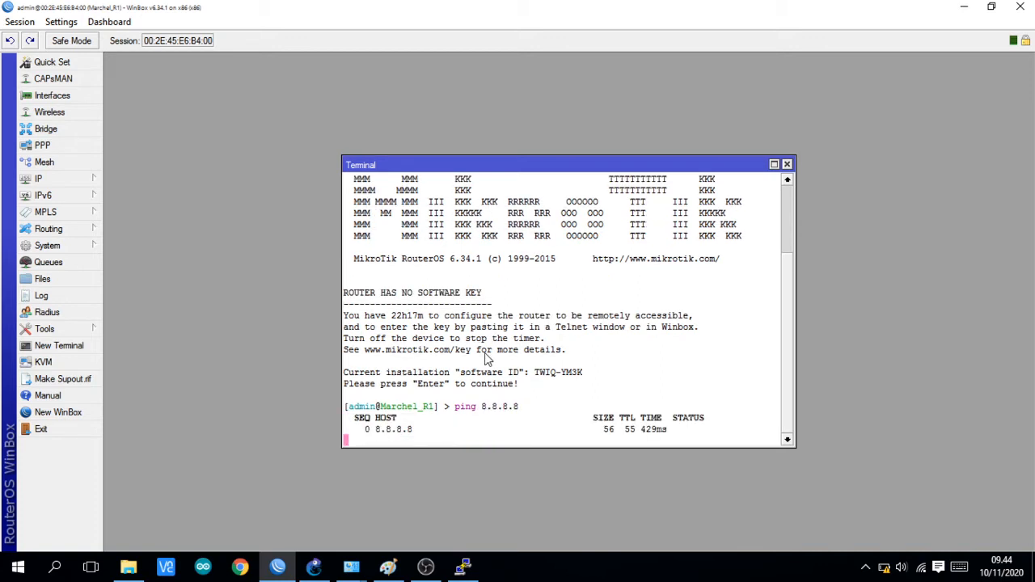
key("ctrl+c")
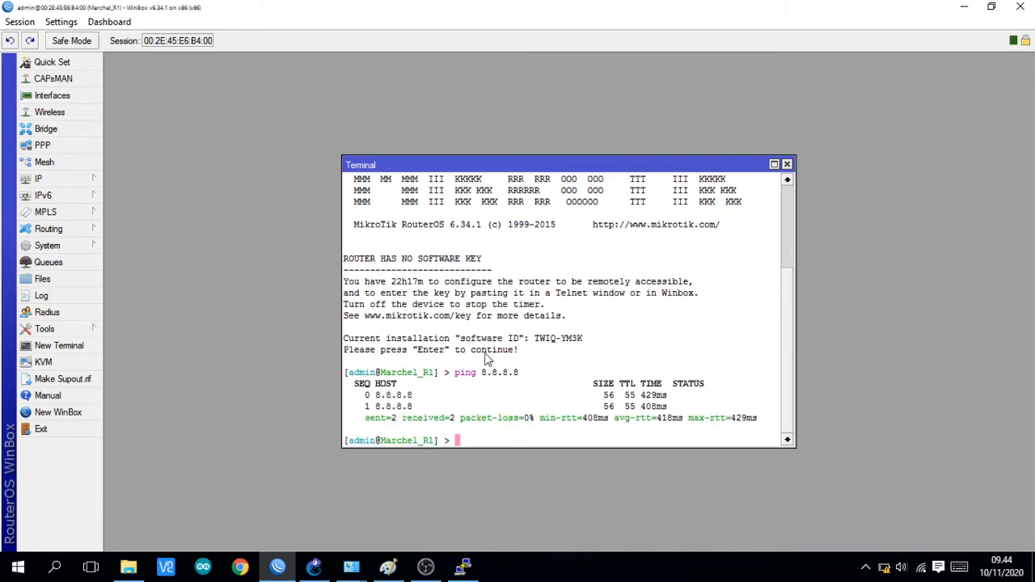
left_click(787, 165)
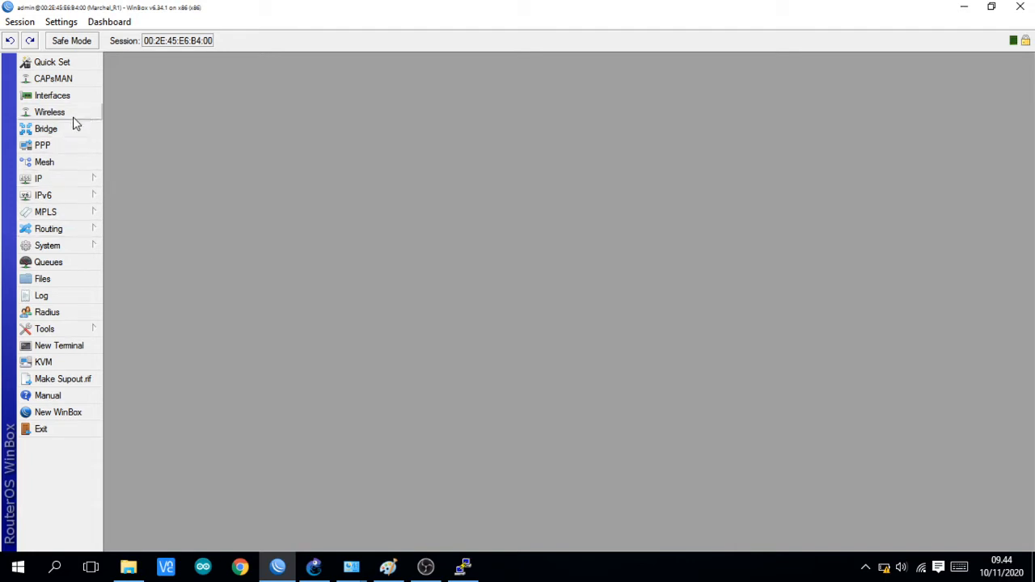
Step: Start a new PPPoE server service in the PPP settings and assign it to interface ether3
left_click(73, 145)
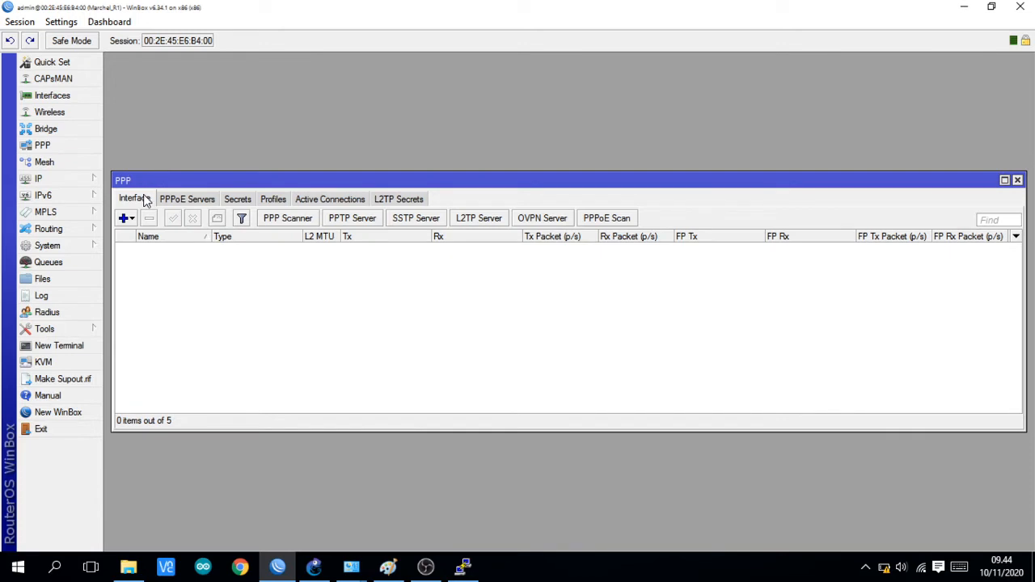
left_click(175, 201)
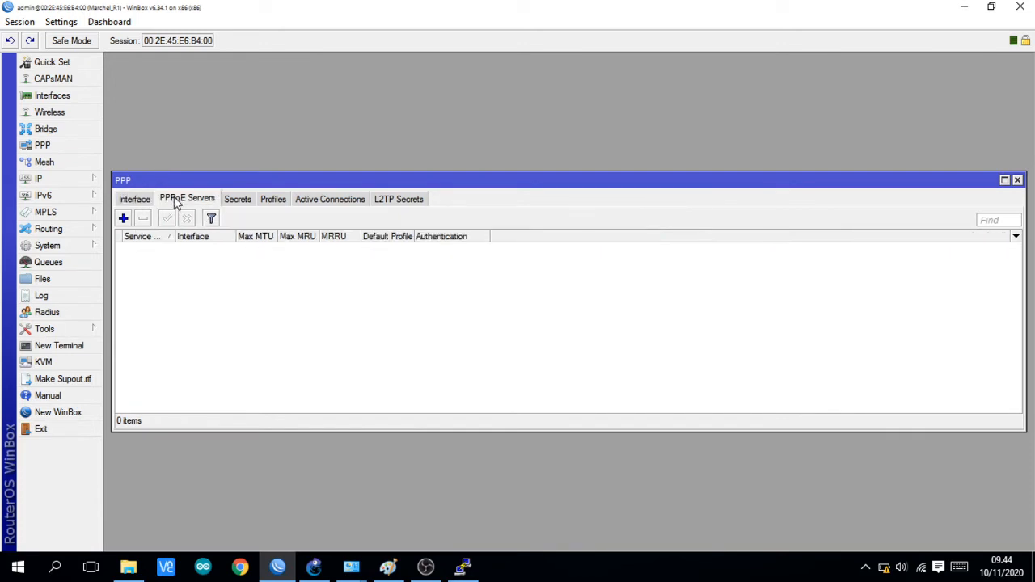
left_click(122, 220)
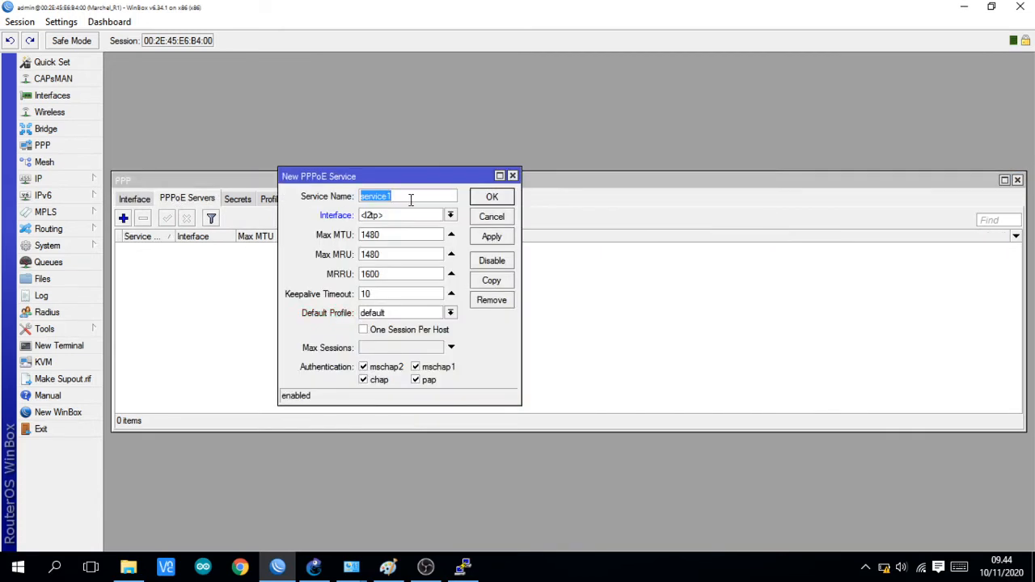
left_click(451, 215)
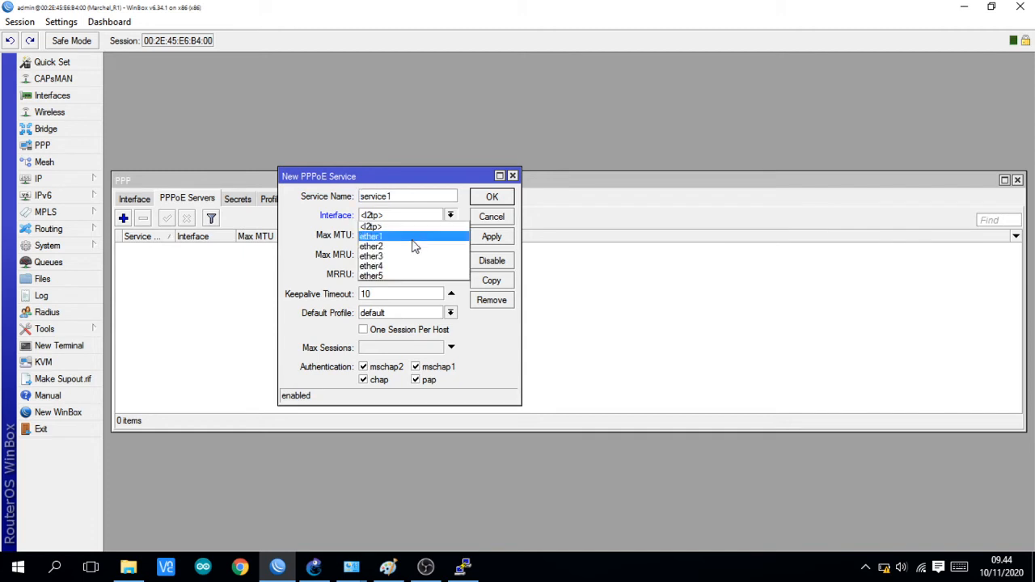
left_click(388, 254)
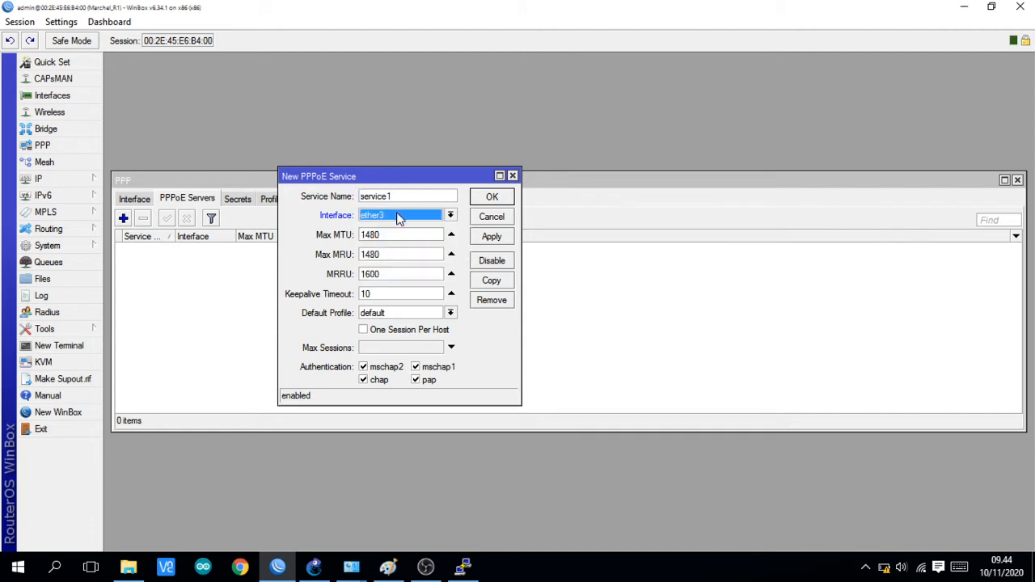
Step: Check R-1's port connections in the GNS3 topology, return to WinBox, and save the PPPoE service on ether3
left_click(315, 569)
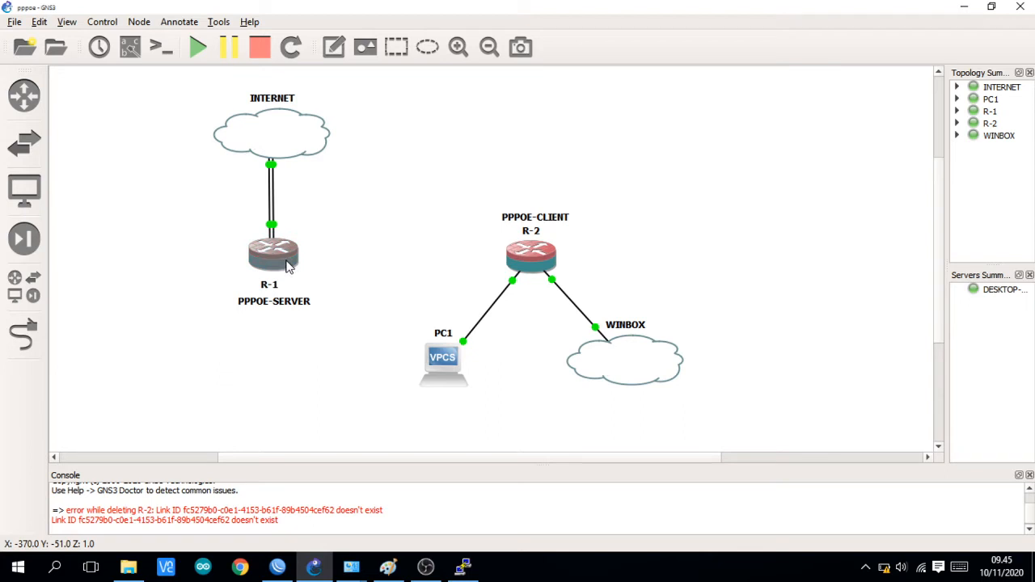
mouse_move(287, 267)
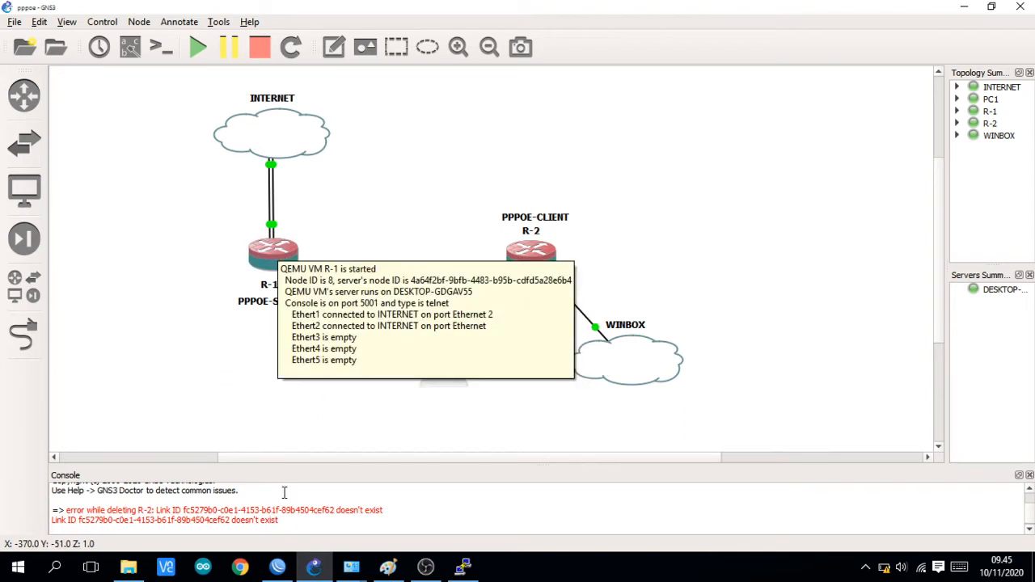
left_click(285, 568)
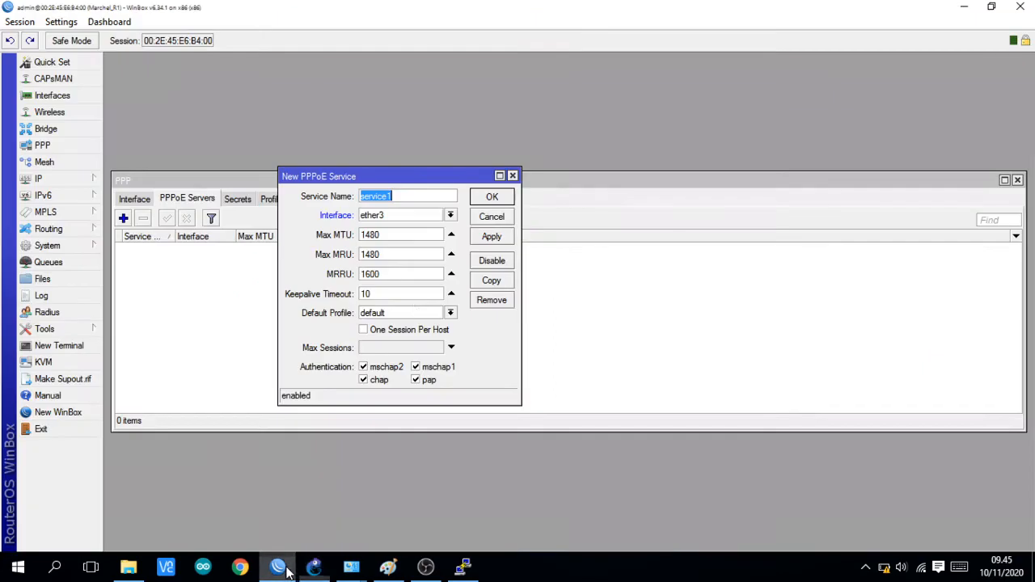
left_click(488, 240)
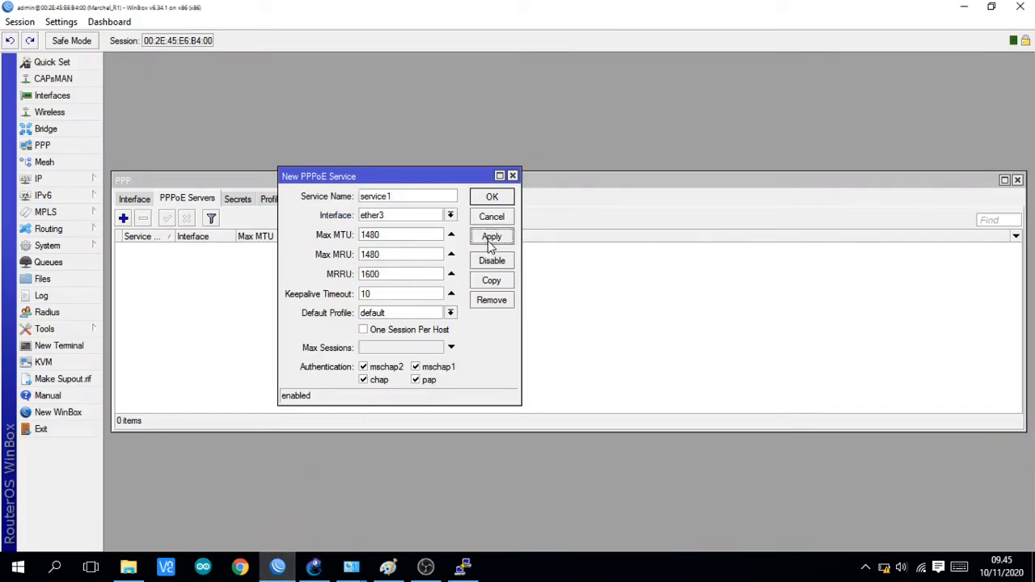
left_click(492, 198)
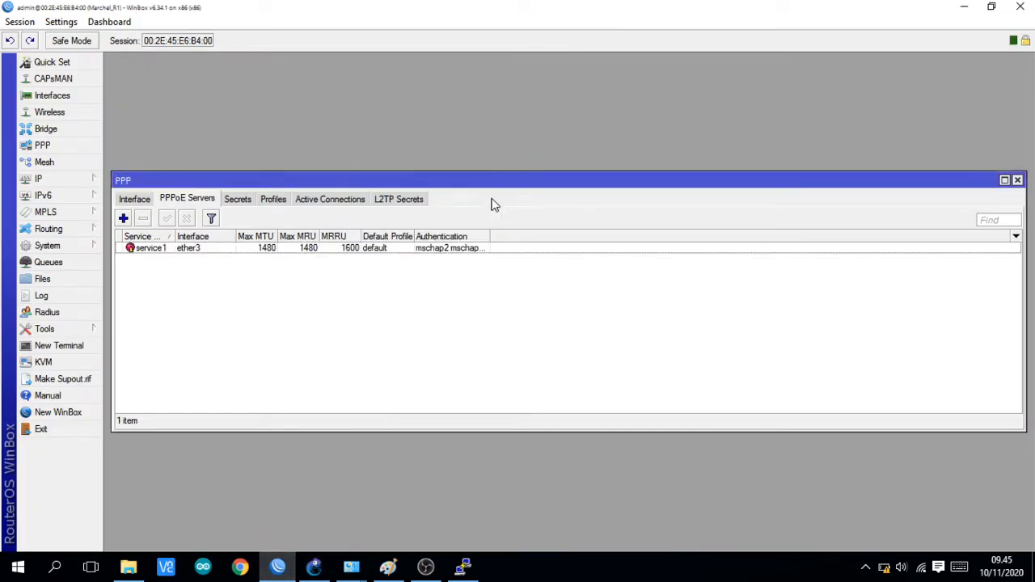
Step: Start a new PPP secret on R-1 and enter the client's account name and password
left_click(236, 200)
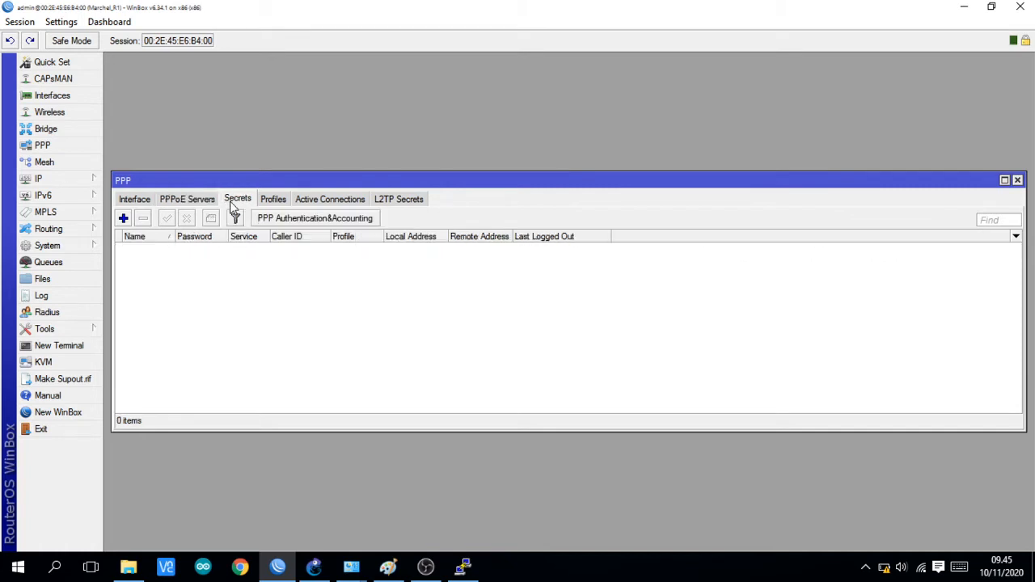
left_click(123, 219)
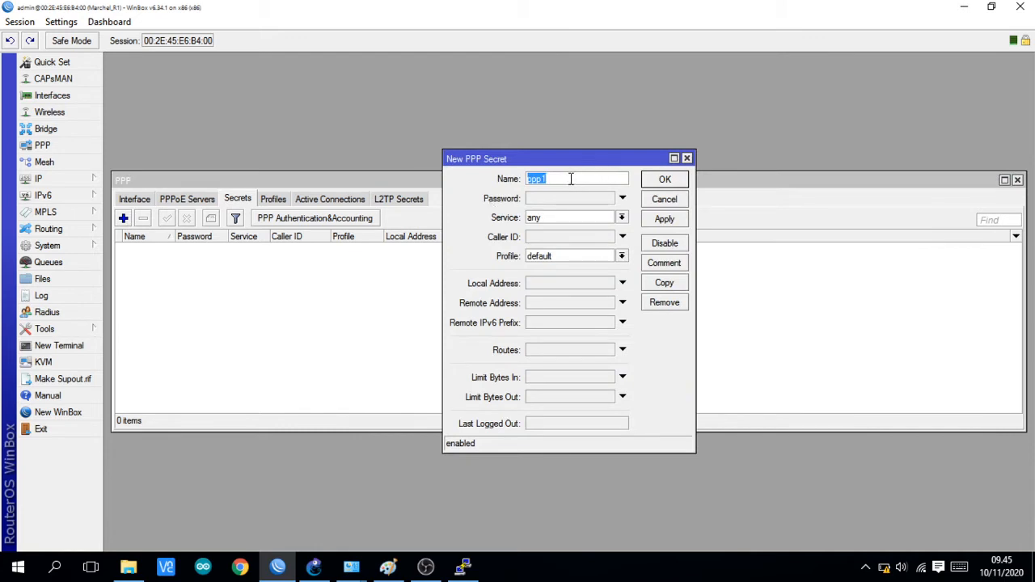
key("BackSpace")
type("a")
key("BackSpace")
type("marchell")
key("BackSpace")
left_click(569, 198)
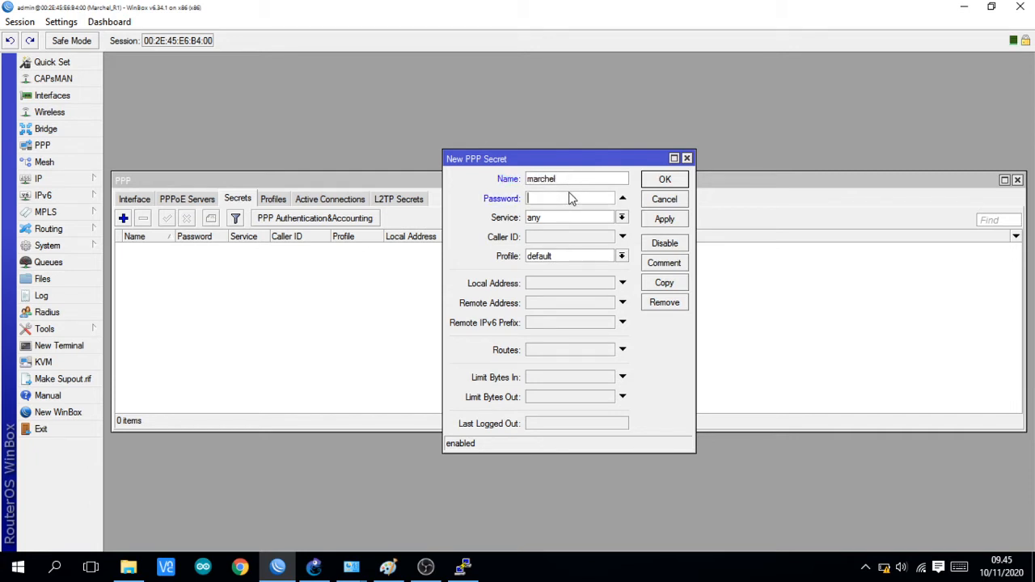
type("1")
key("BackSpace")
key("BackSpace")
key("BackSpace")
type("1")
Step: Set the secret's local address to 10.10.10.1 and remote address to 192.168.100.1, and save the secret
left_click(566, 285)
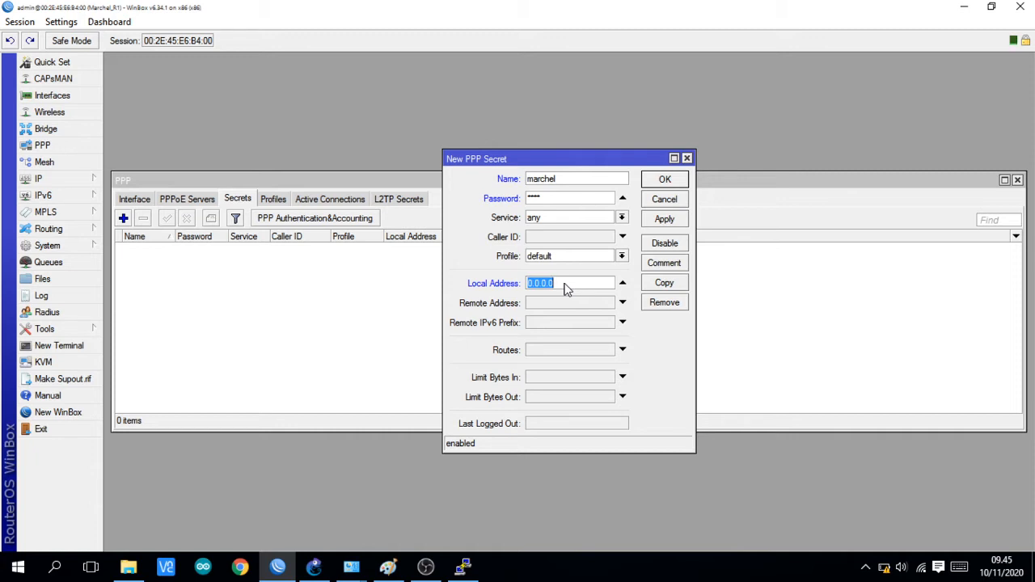
type("10.10.10.1")
left_click(569, 303)
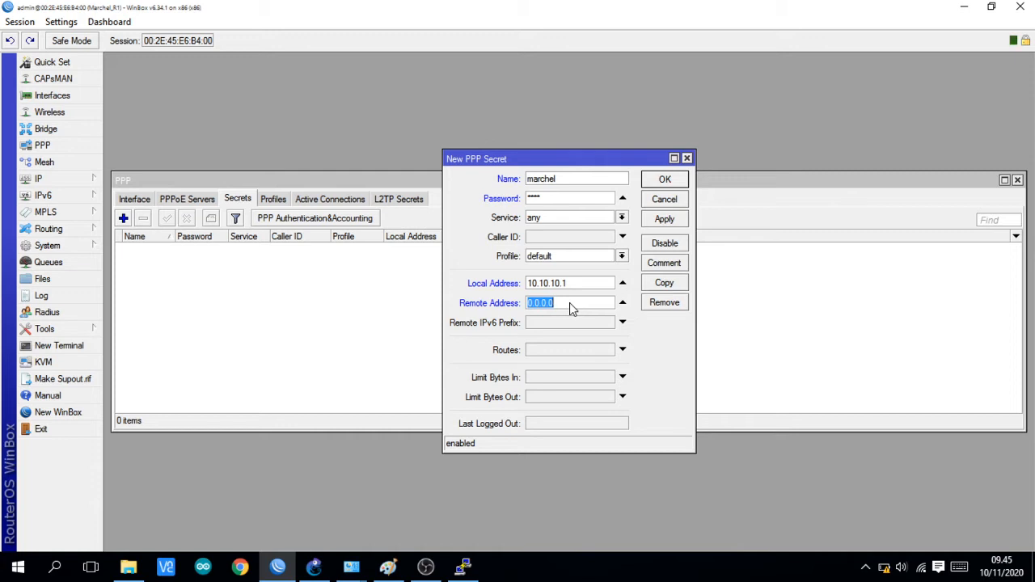
key("BackSpace")
type("192.168.100.1")
left_click(664, 219)
left_click(663, 180)
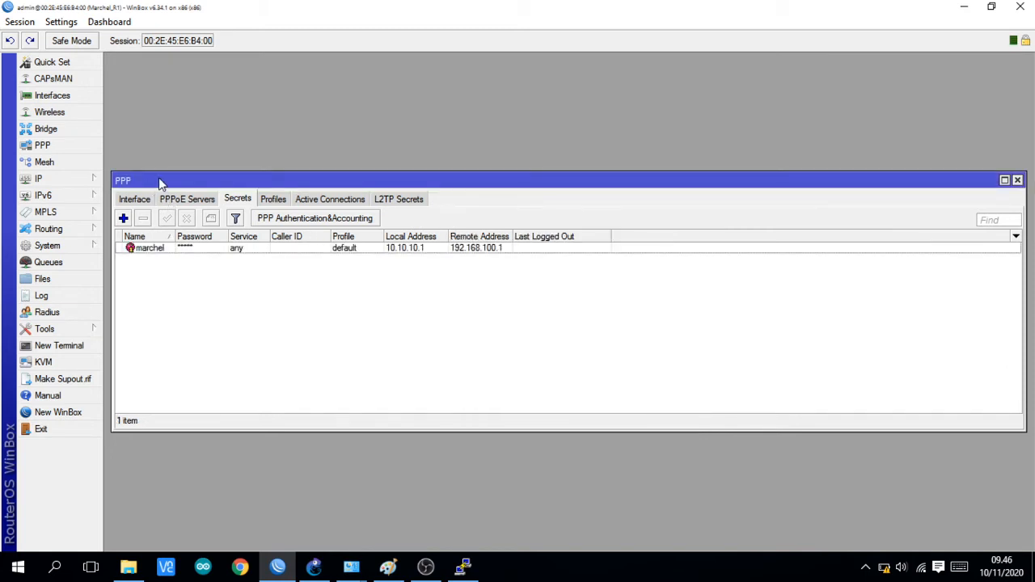
Step: Move the PPP window up and review R-1's PPPoE server service and PPP secrets
left_click_drag(158, 181, 152, 118)
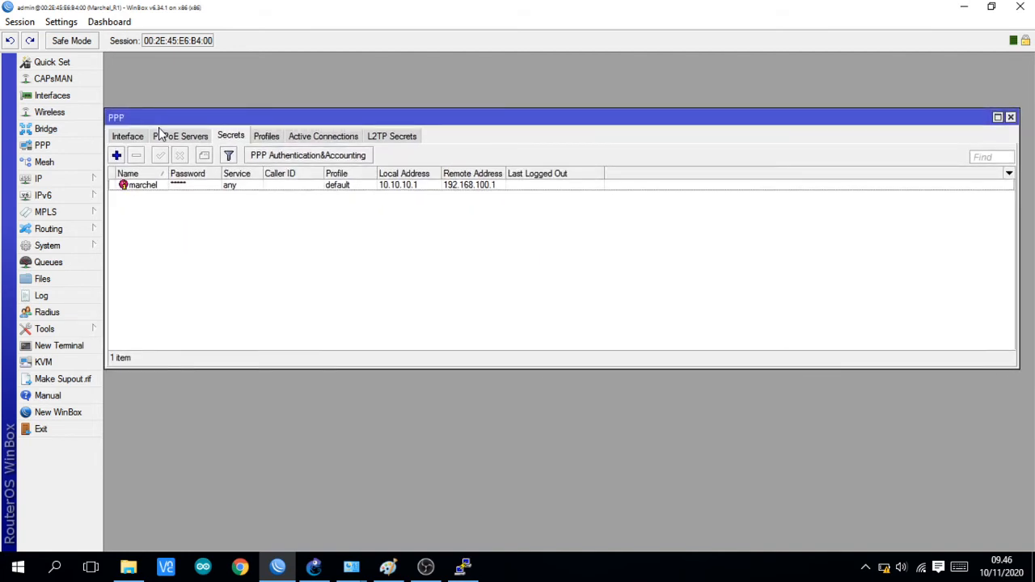
left_click(168, 138)
left_click(229, 139)
Step: Switch to GNS3, open the console of router R-2, and log in as admin without a password
left_click(308, 570)
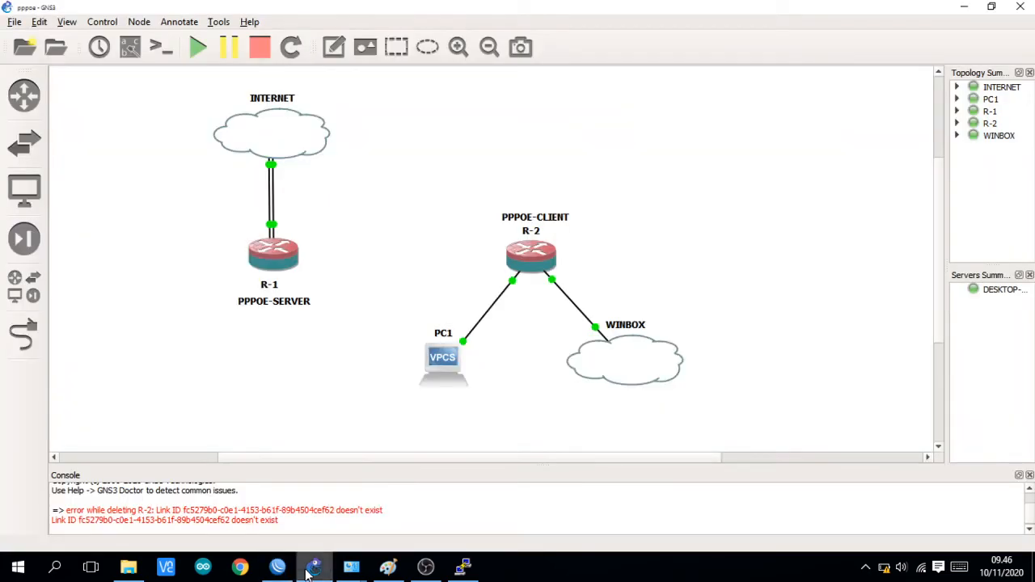
double_click(532, 265)
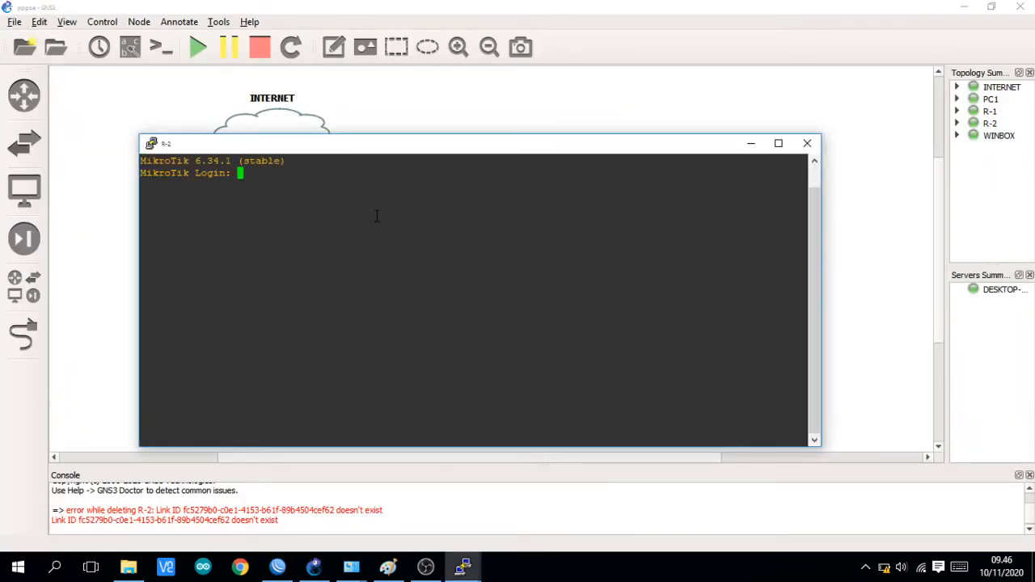
type("admin")
key("Return")
key("Return")
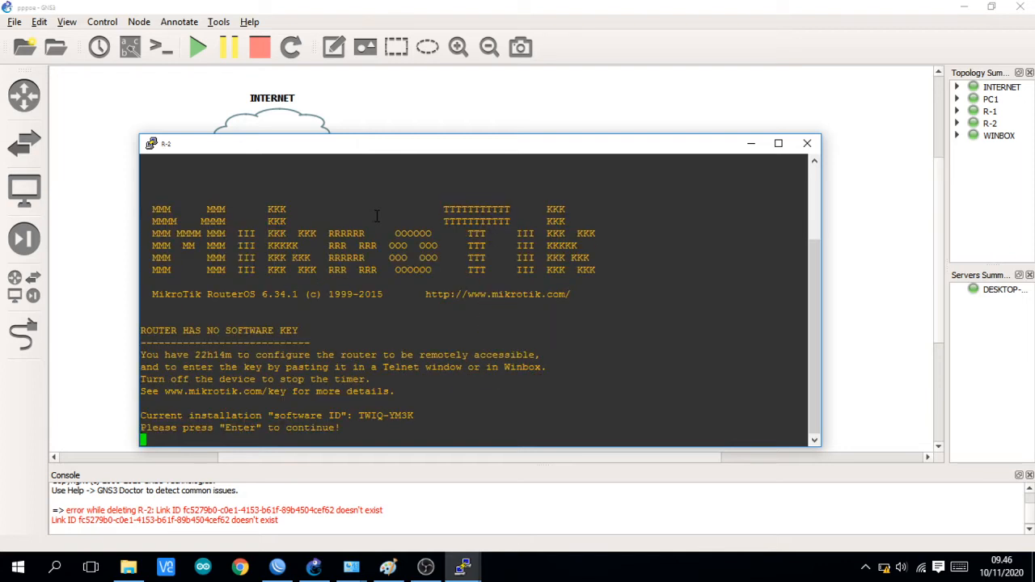
key("Return")
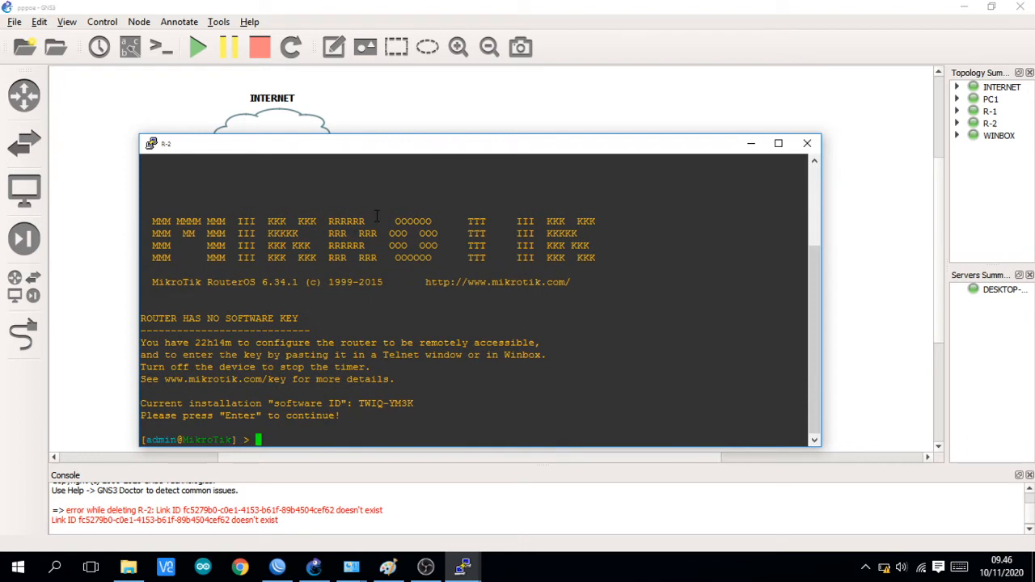
Step: Set R-2's system identity to the owner's name followed by _R2
type("system identity set name=Marche")
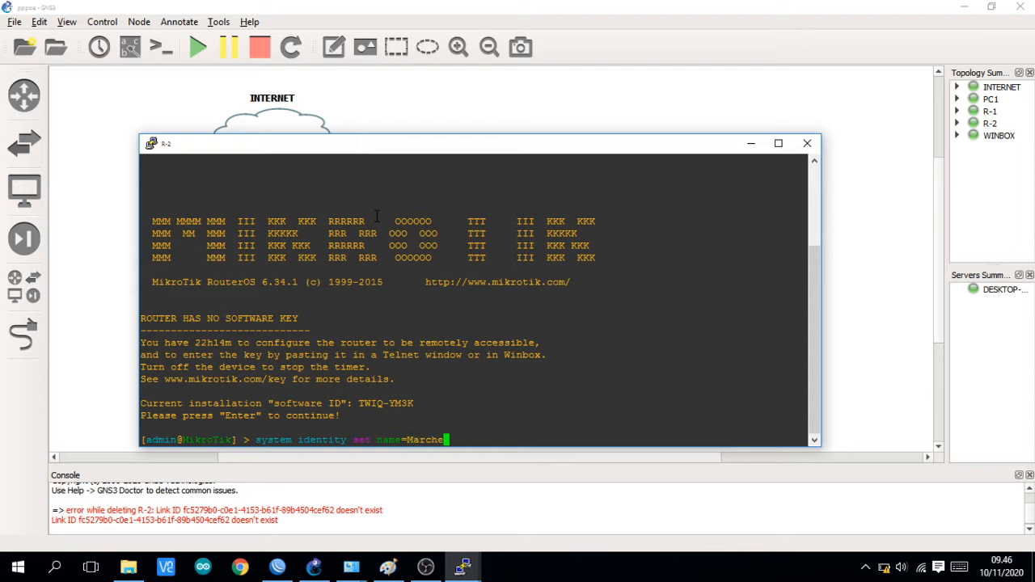
type("l_R2")
key("Return")
key("Return")
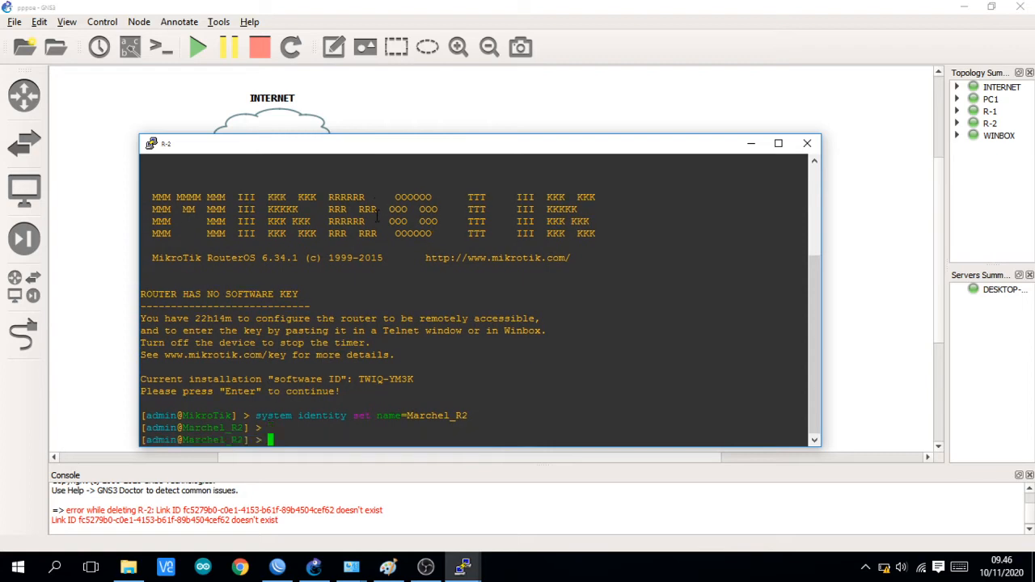
Step: Open a new WinBox session from R-1's WinBox, connect to R-2 from the refreshed neighbors, and close all leftover windows in that session
left_click(126, 319)
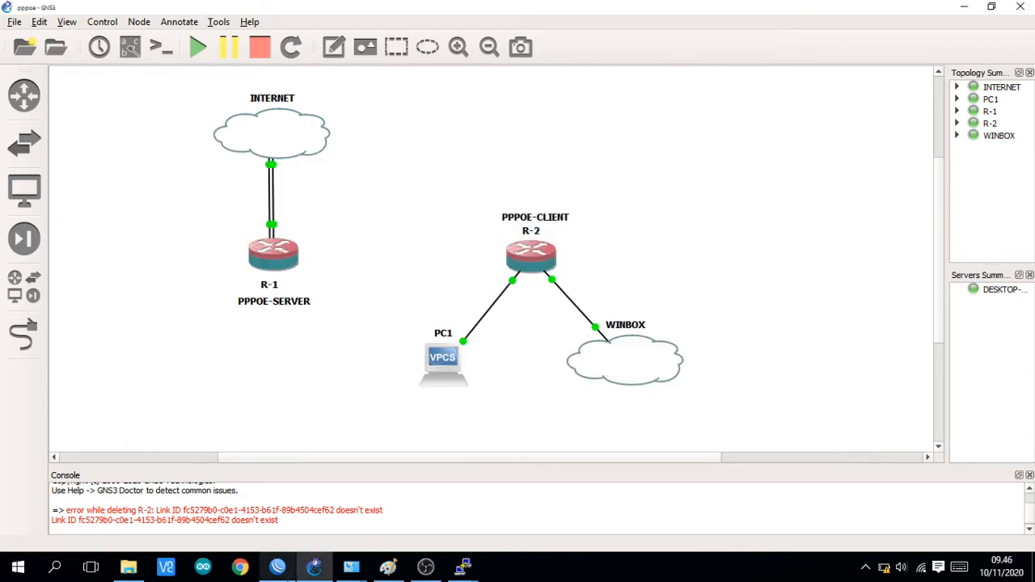
left_click(277, 567)
left_click(61, 412)
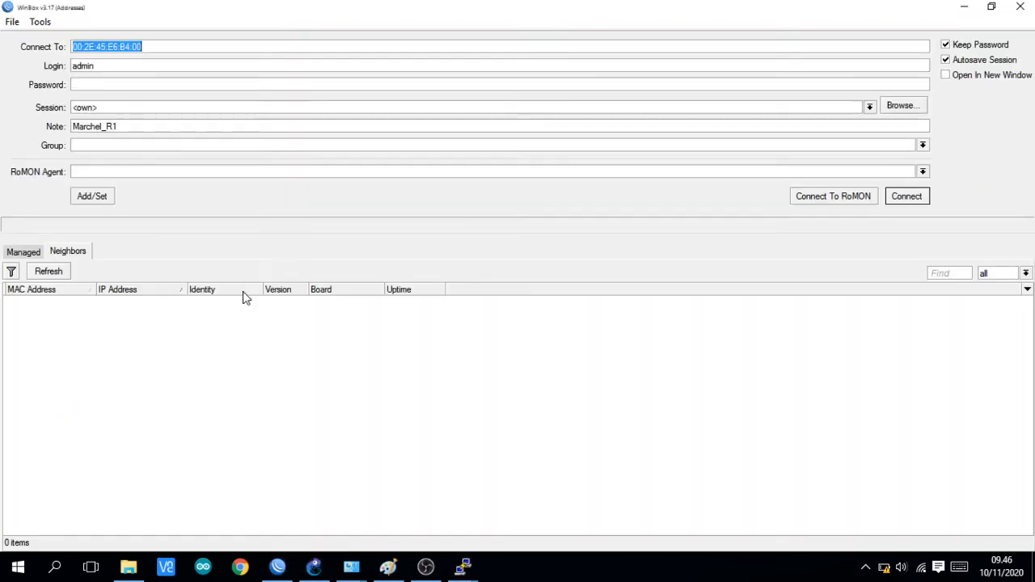
left_click(49, 274)
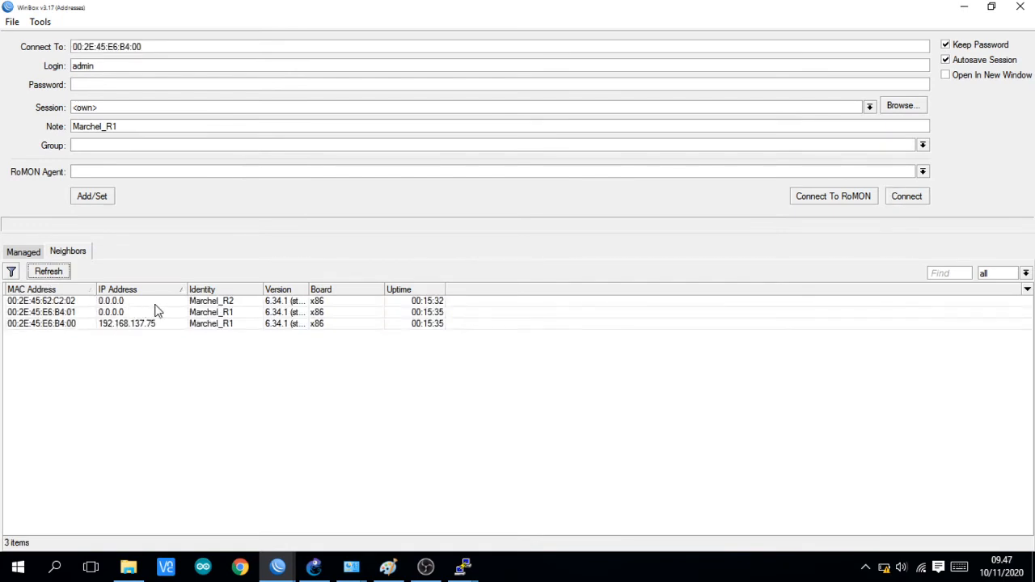
left_click(70, 302)
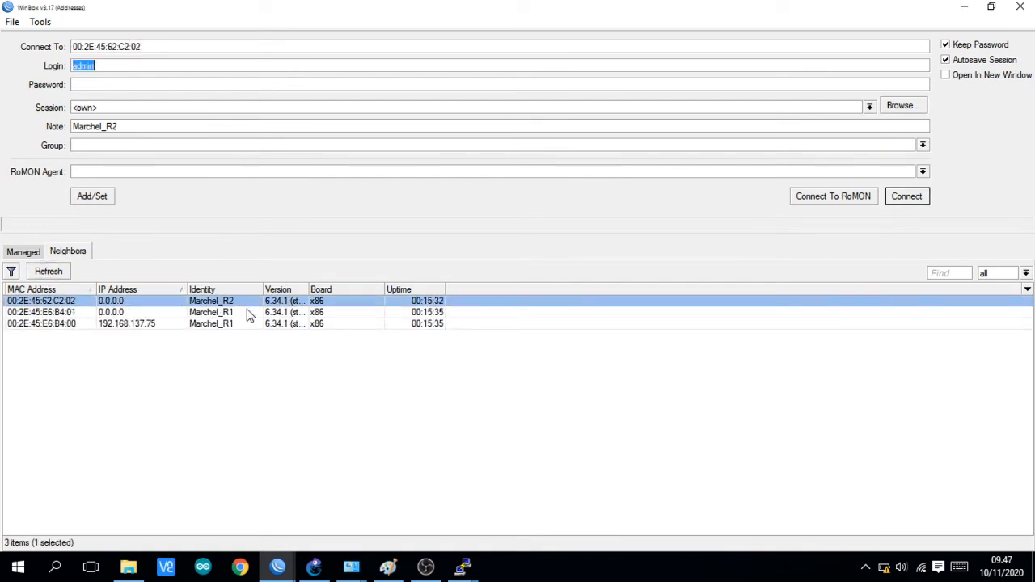
left_click(890, 198)
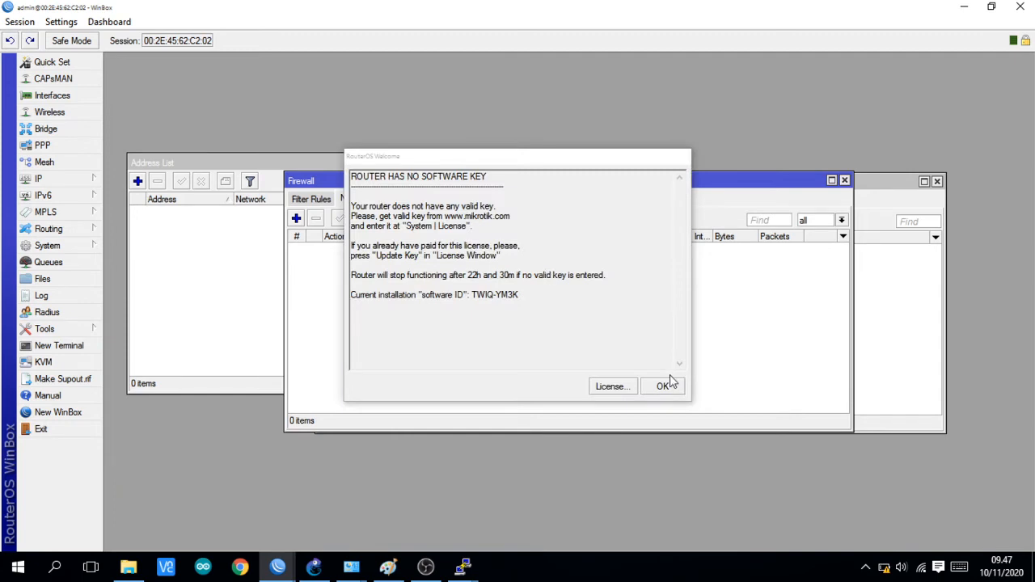
left_click(663, 385)
left_click(19, 22)
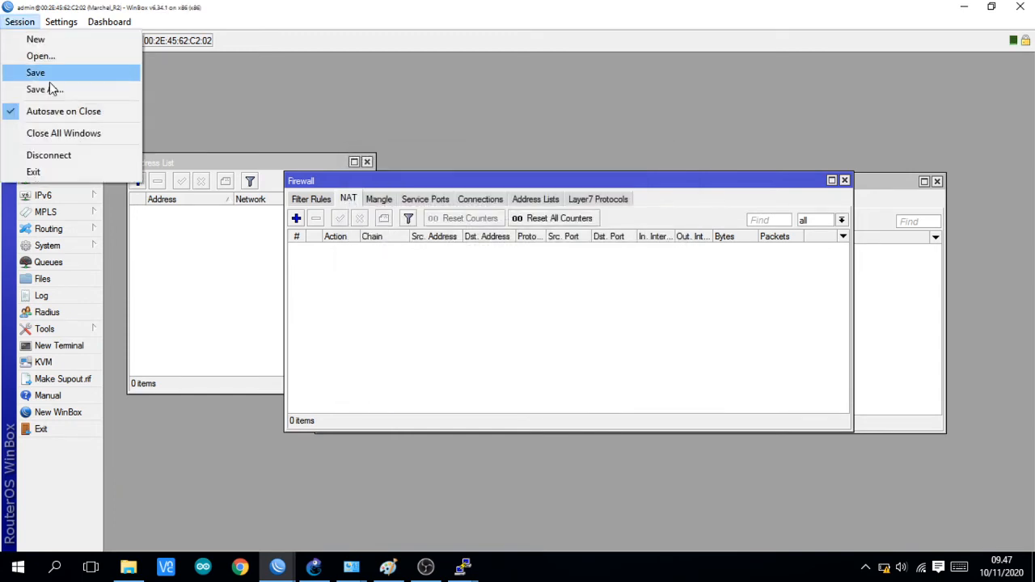
left_click(59, 133)
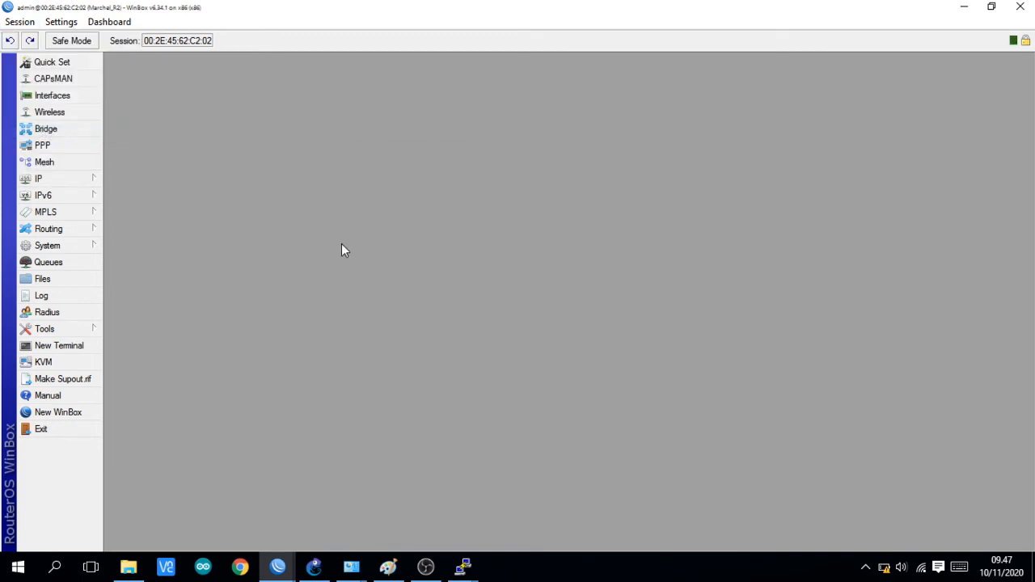
Step: Check R-2's IP address list and close it
left_click(81, 178)
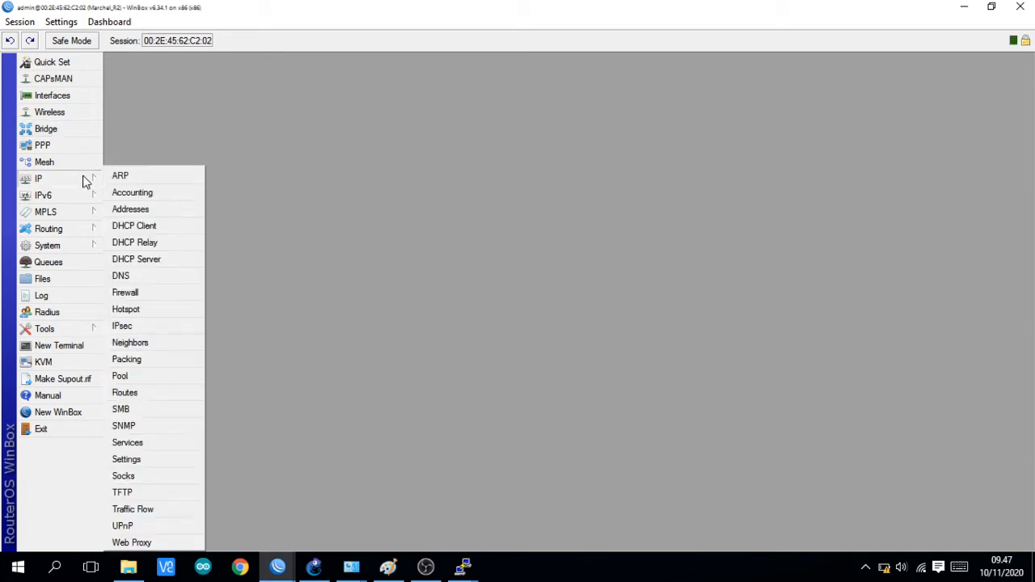
left_click(130, 209)
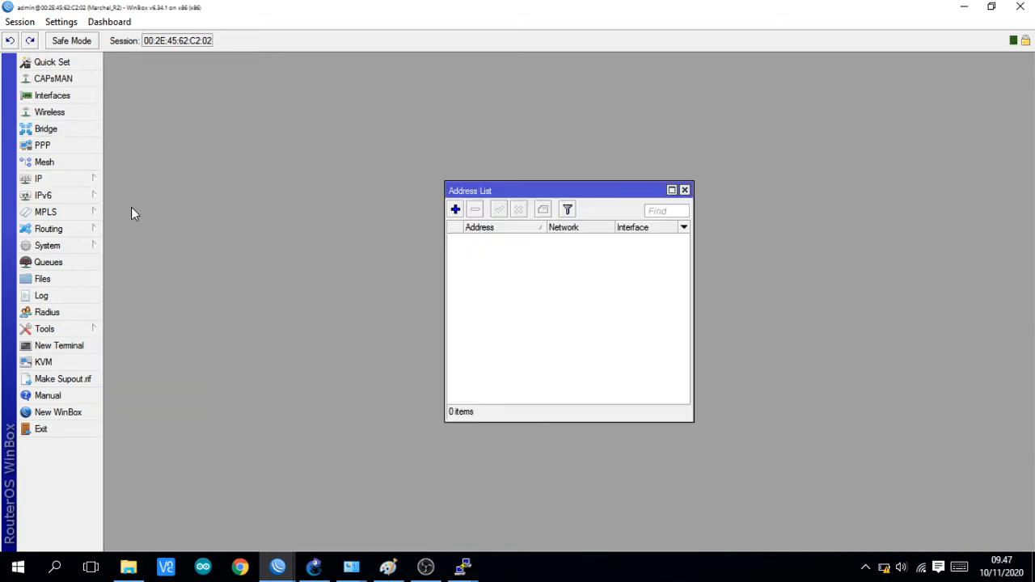
left_click(684, 191)
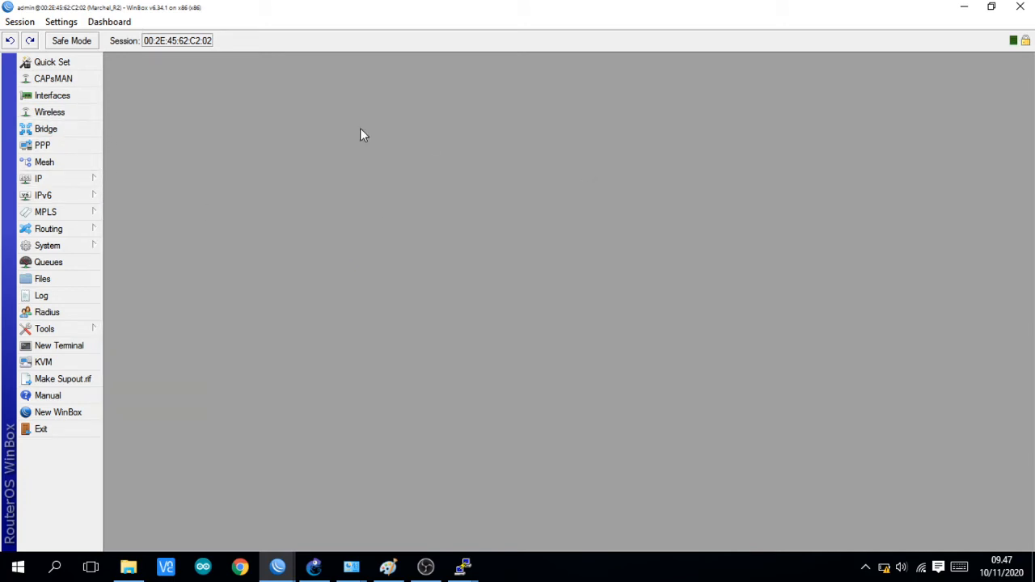
Step: Start a new PPPoE client on interface ether1 in R-2's PPP settings, dismissing the battery warning
left_click(71, 151)
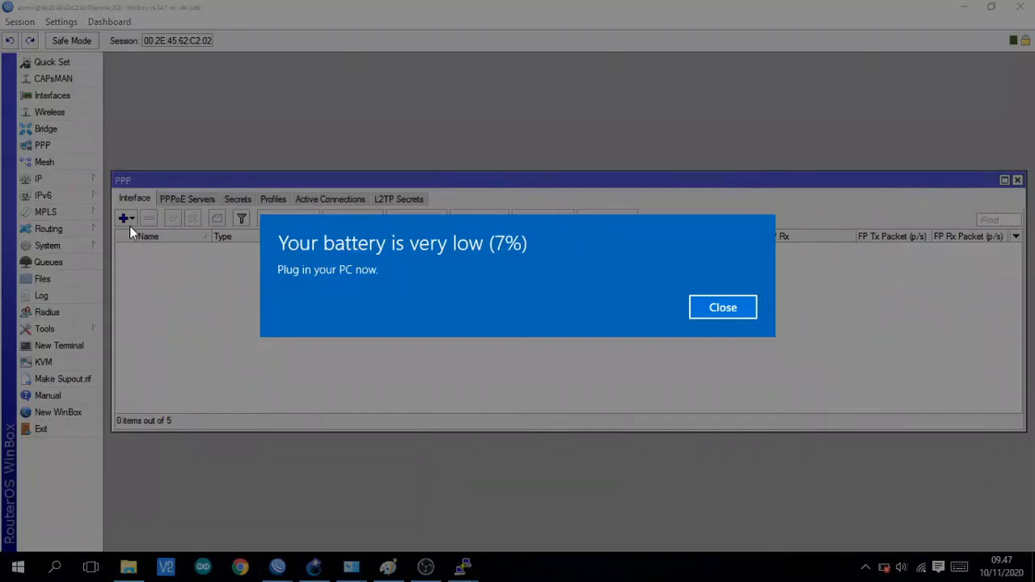
left_click(705, 307)
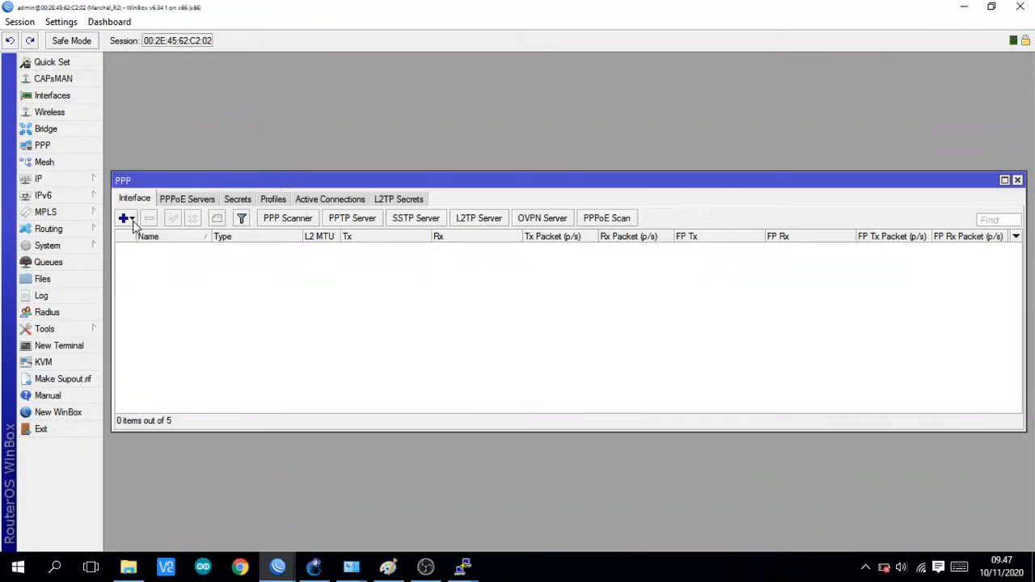
left_click(126, 219)
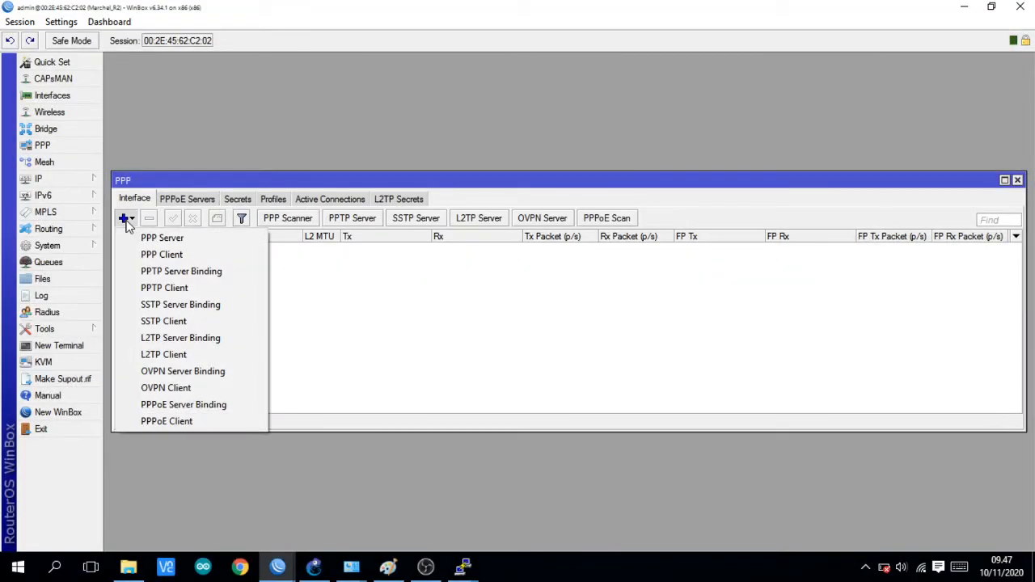
left_click(193, 420)
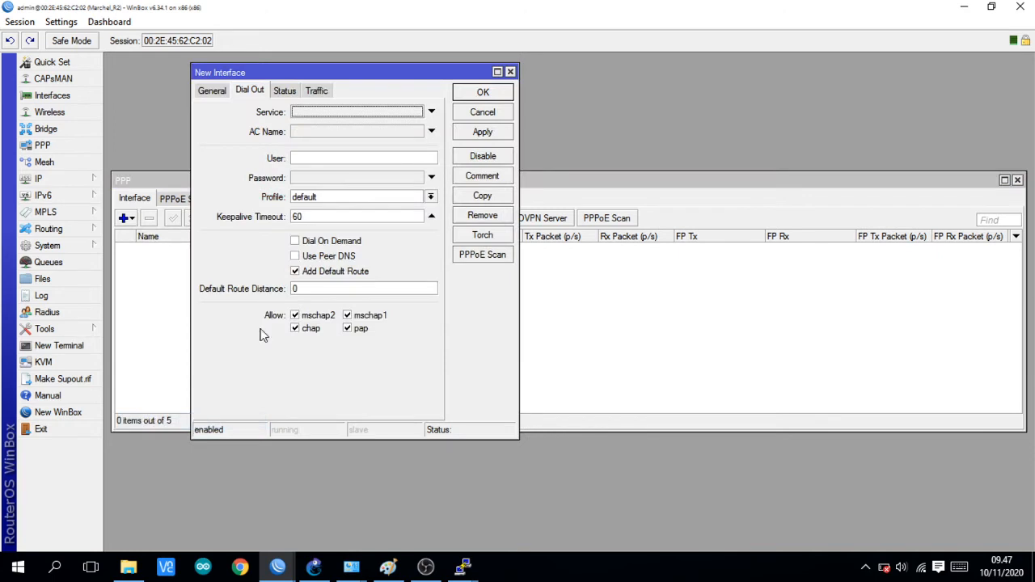
left_click(217, 92)
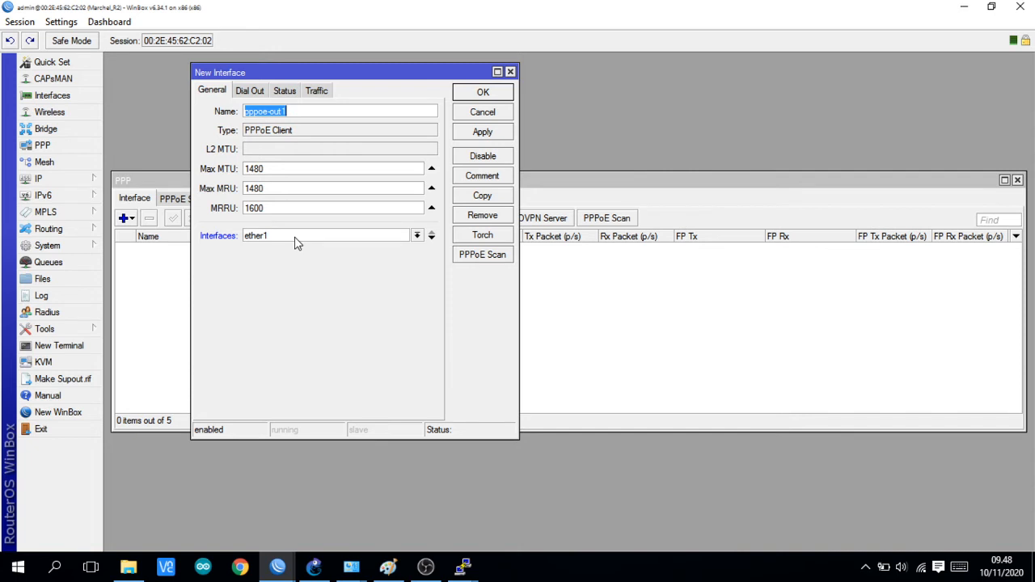
Step: Enter the PPPoE client's dial-out user name and password, and enable Use Peer DNS
left_click(257, 90)
left_click(316, 157)
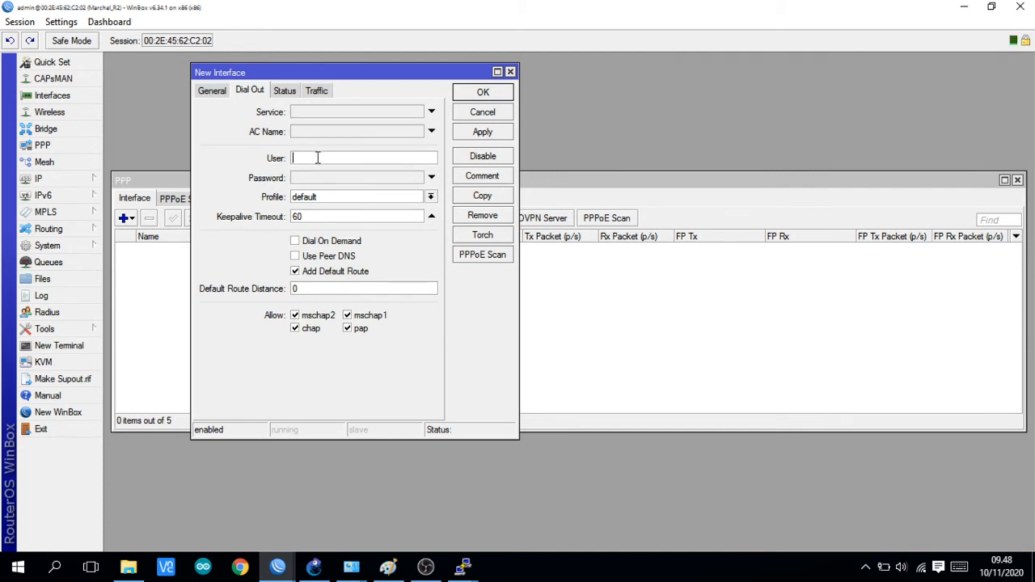
type("marhel")
left_click(369, 178)
type("1234")
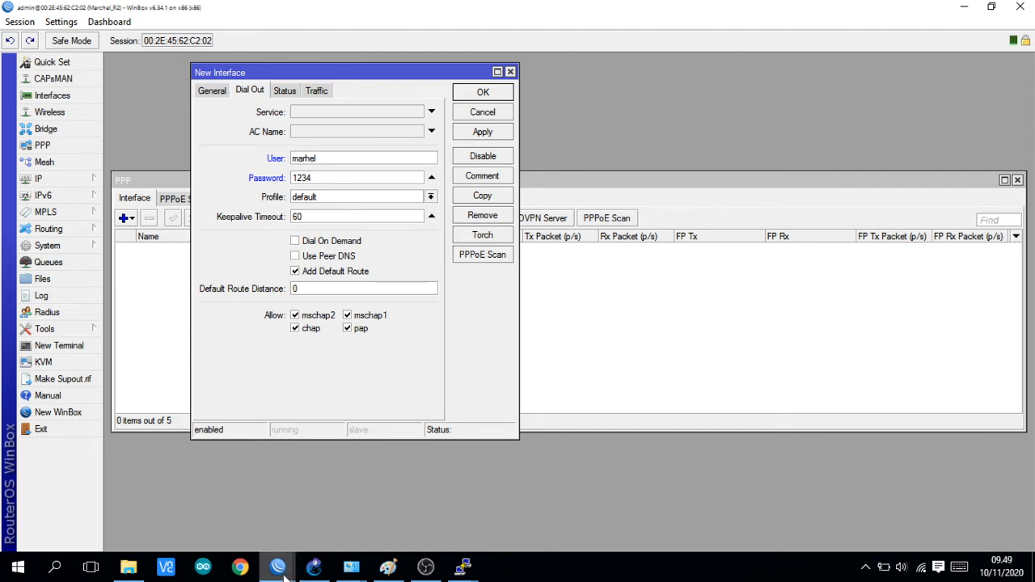
mouse_move(283, 572)
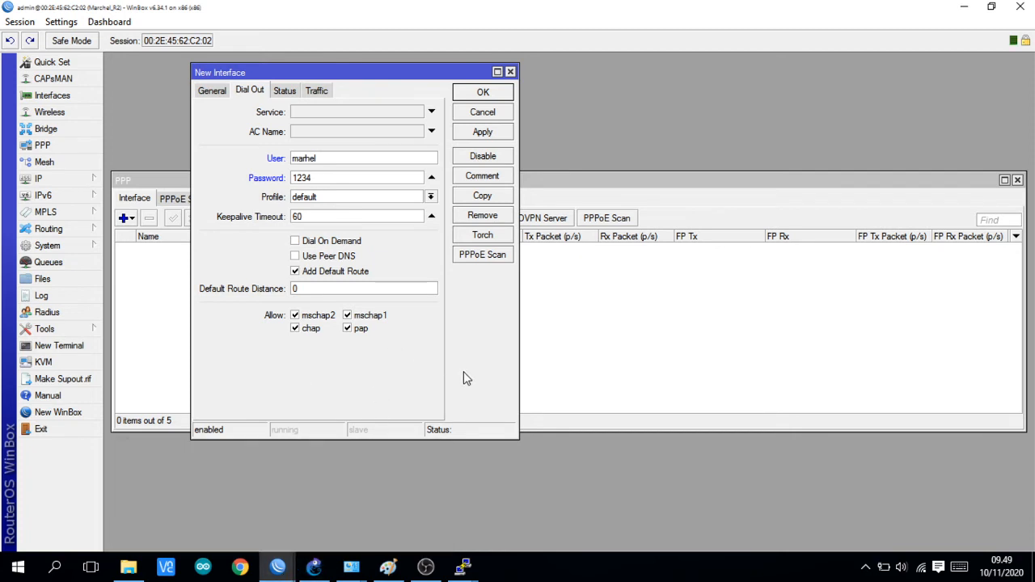
left_click(295, 256)
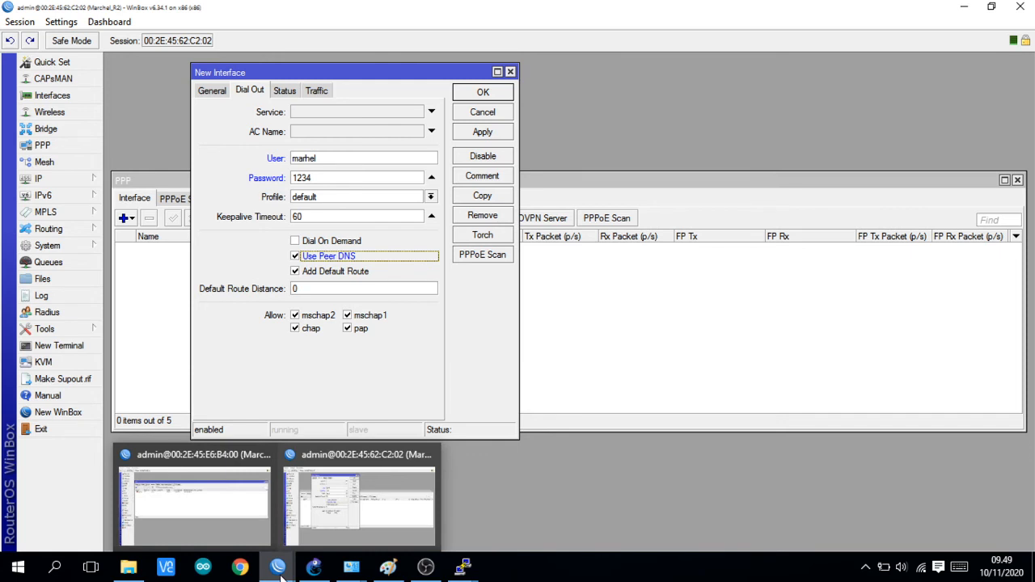
Step: Check the account name of the PPP secret in R-1's WinBox session, and return to R-2's new PPPoE client
mouse_move(238, 518)
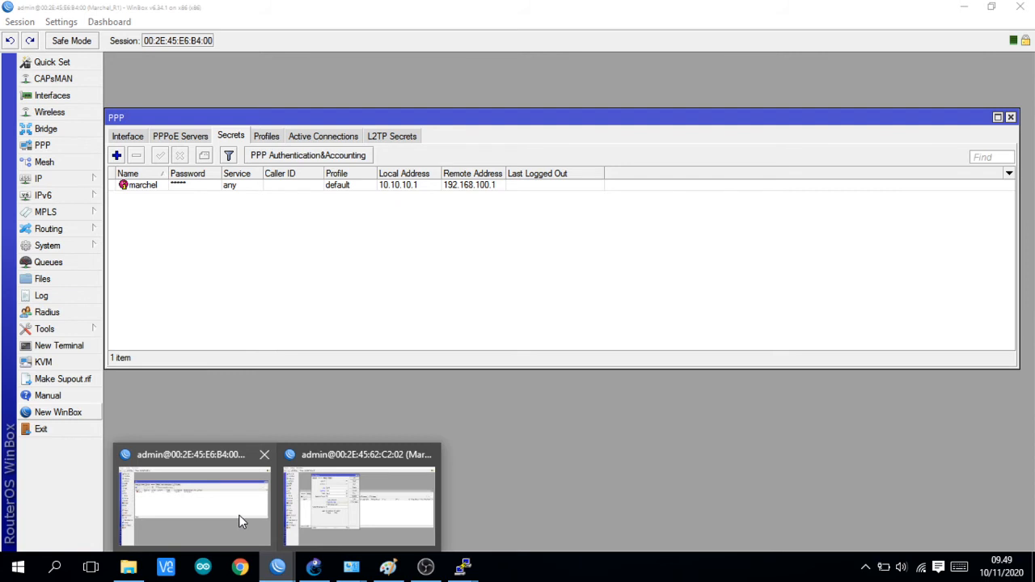
left_click(238, 520)
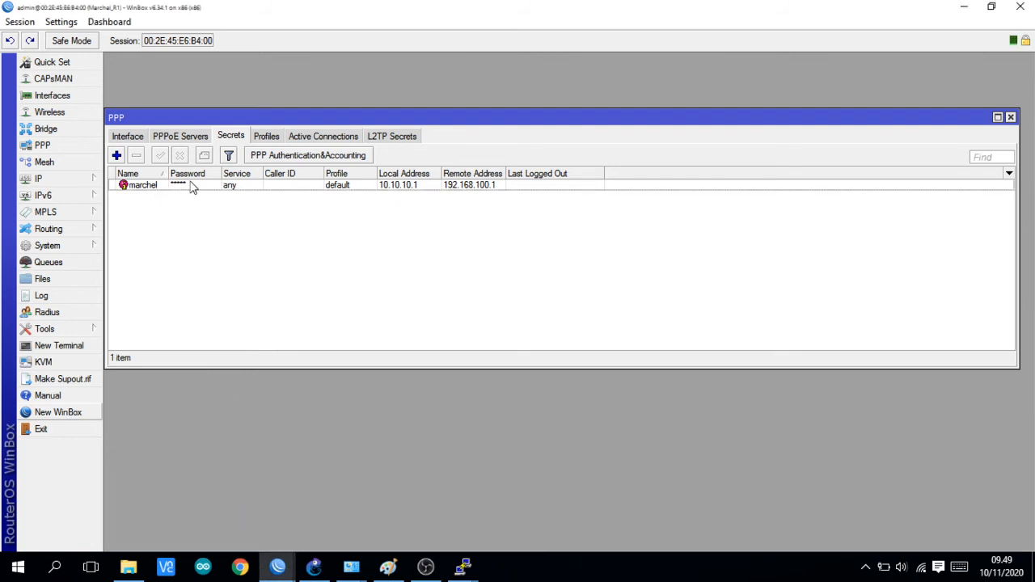
left_click(277, 566)
left_click(352, 513)
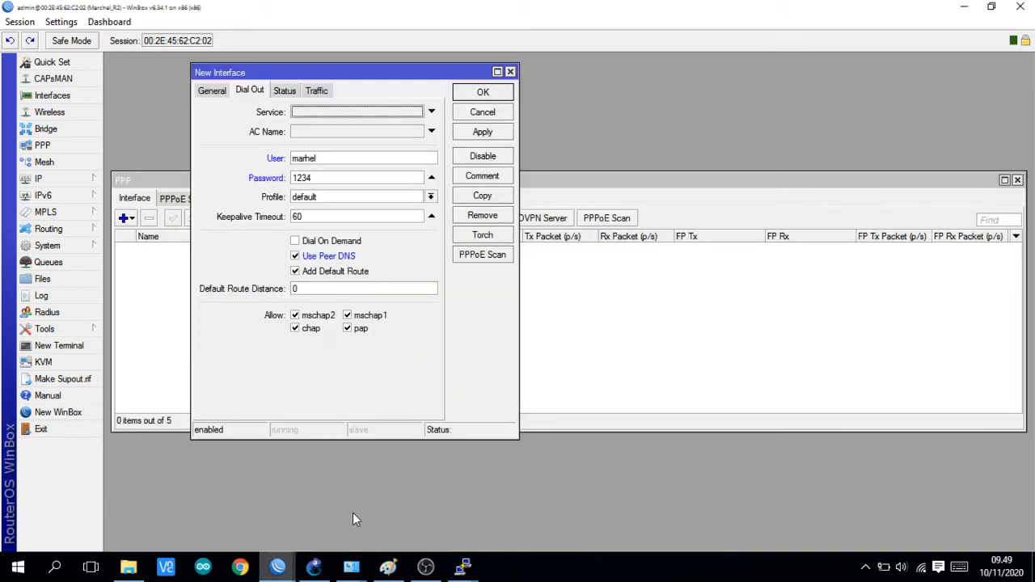
Step: Correct the PPPoE client's dial-out user name to match the account in R-1's PPP secret, and save the interface
left_click(340, 157)
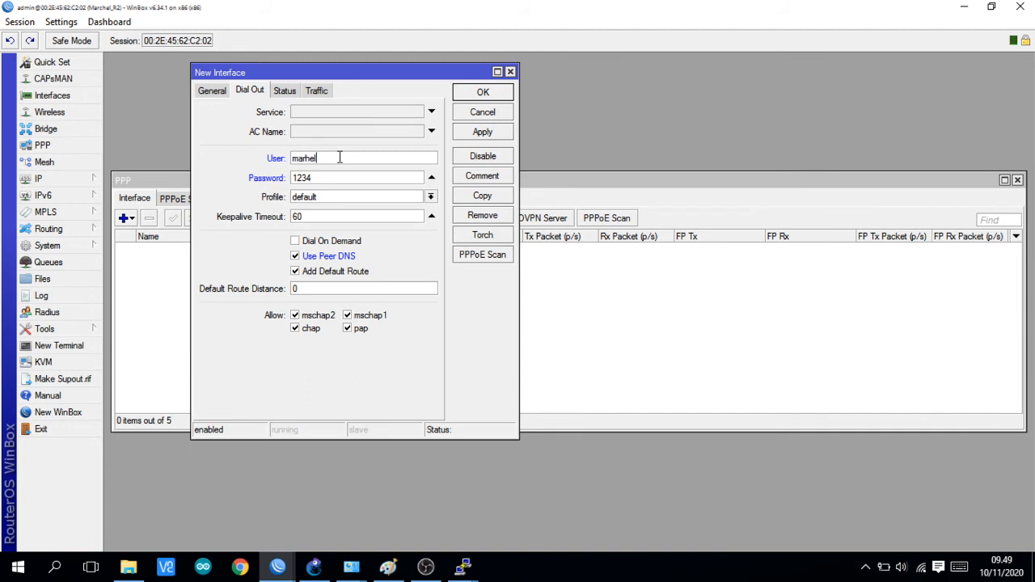
key("Left")
key("Left")
key("Left")
type("c")
left_click(490, 132)
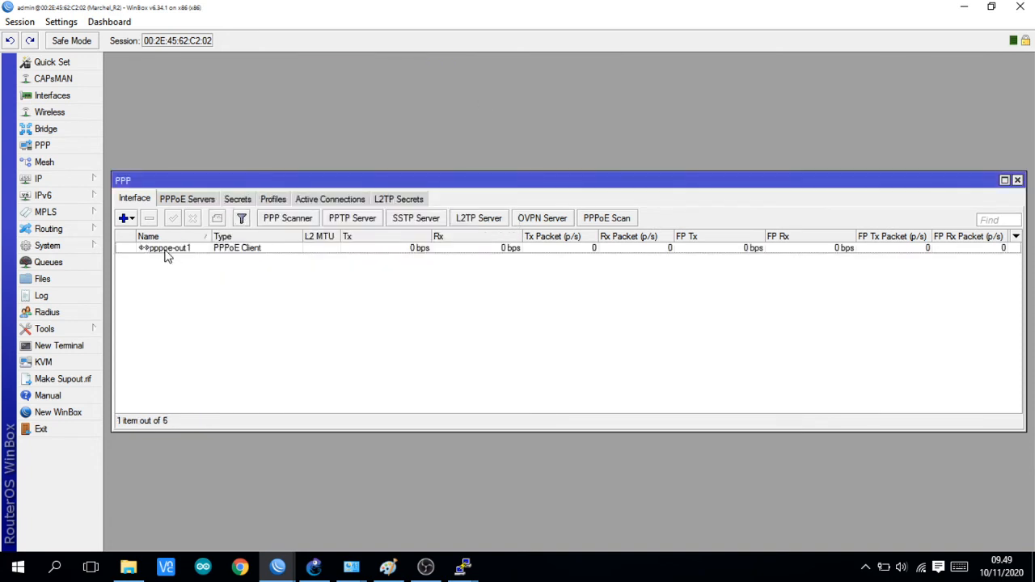
Step: Switch to GNS3 and link R-1's Ethert3 port to R-2's Ethert1 port
left_click(312, 564)
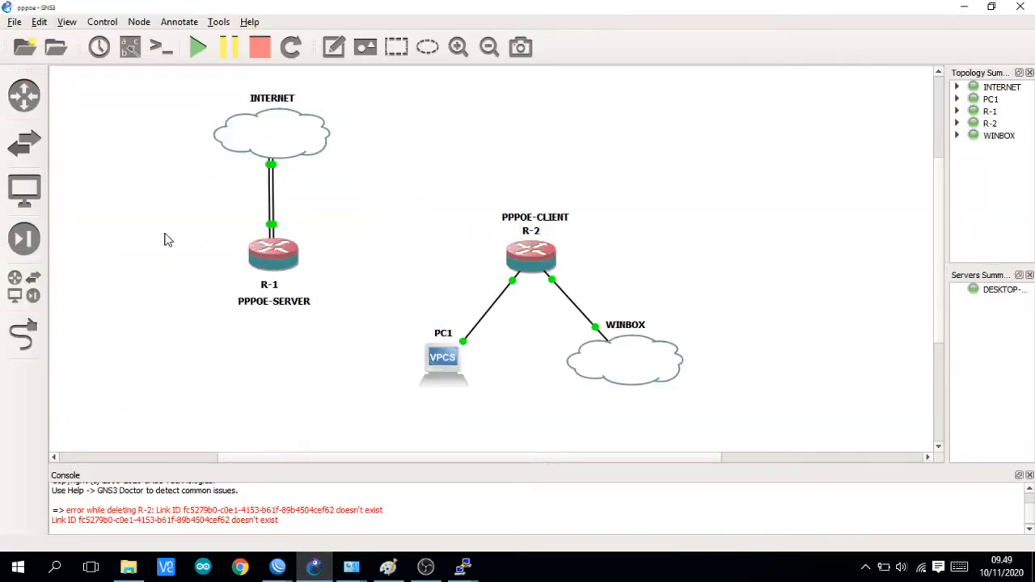
left_click(24, 334)
left_click(279, 260)
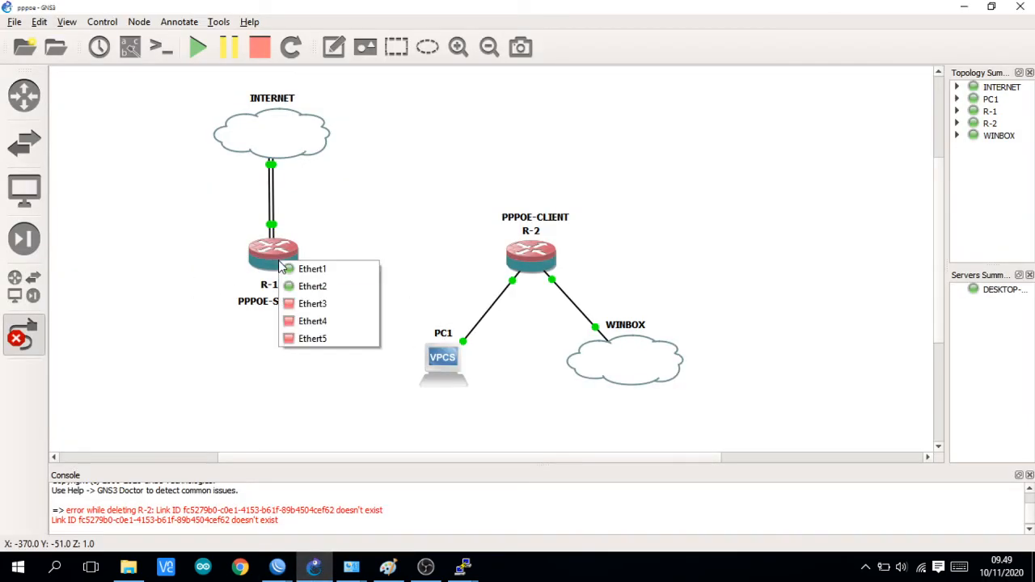
left_click(318, 302)
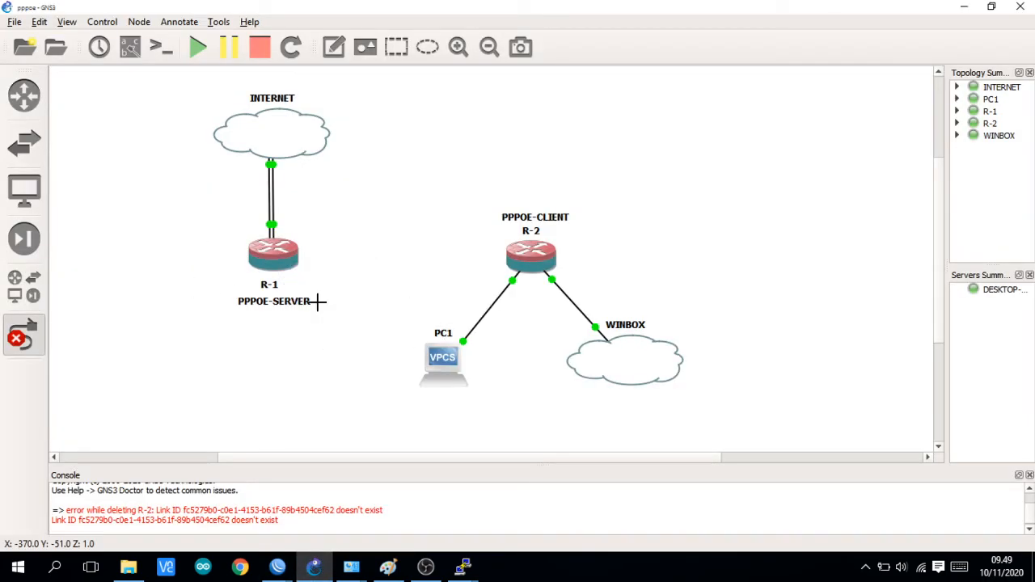
left_click(523, 256)
left_click(558, 265)
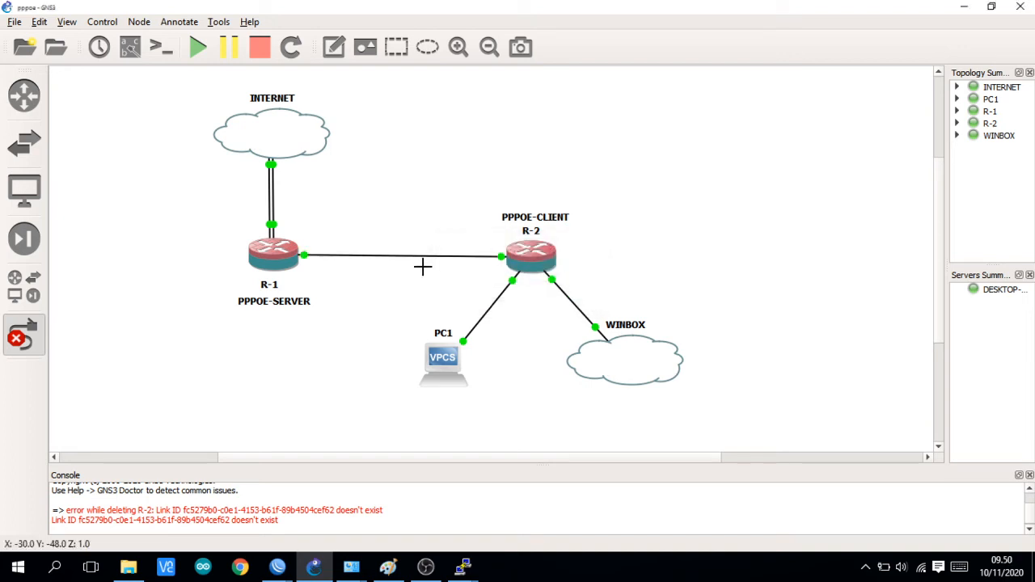
left_click(13, 341)
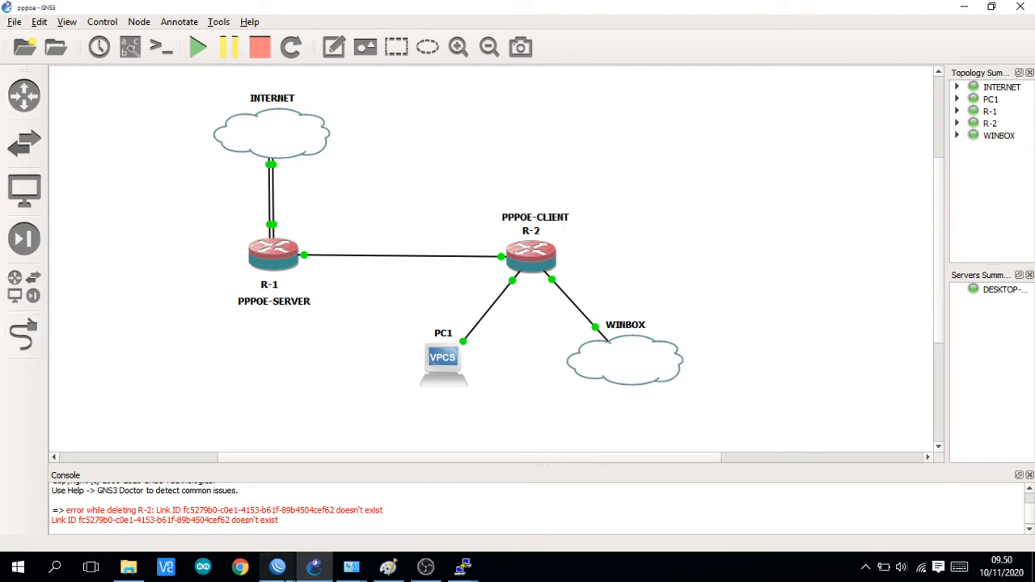
Step: Switch to R-2's WinBox session, close the PPP settings, and check the address assigned to the PPPoE interface in the IP address list
left_click(277, 566)
left_click(368, 516)
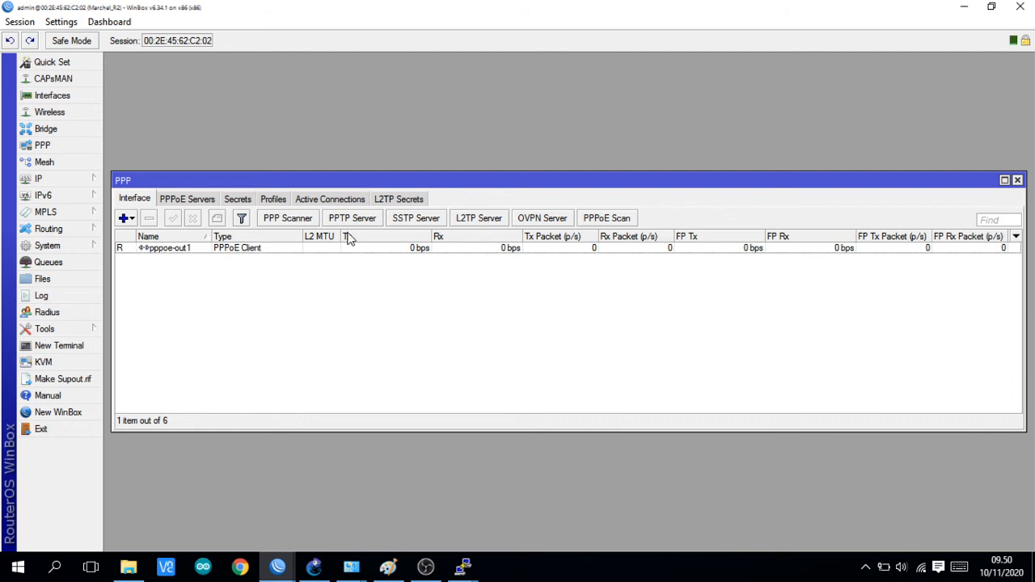
left_click(1017, 181)
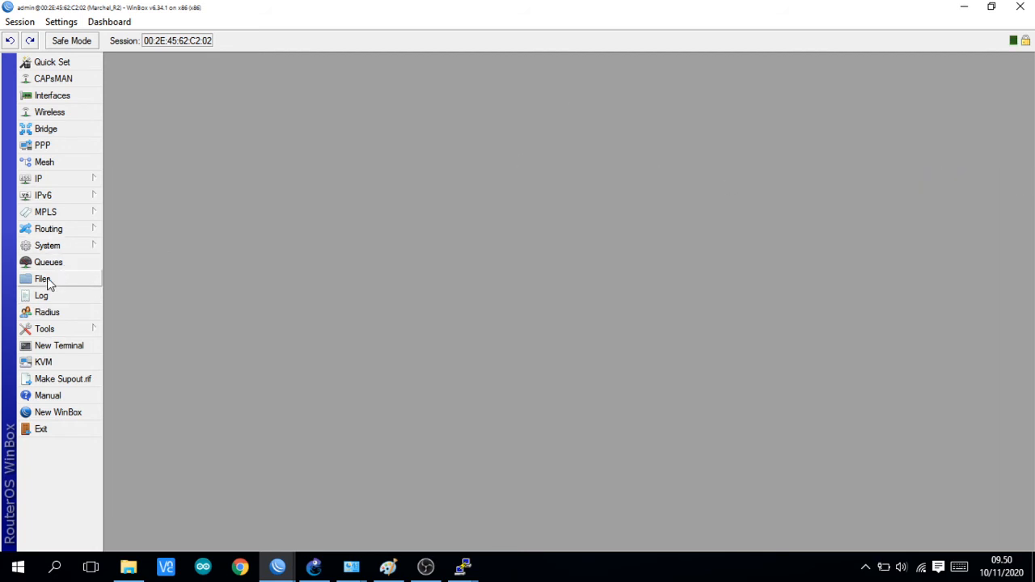
left_click(84, 180)
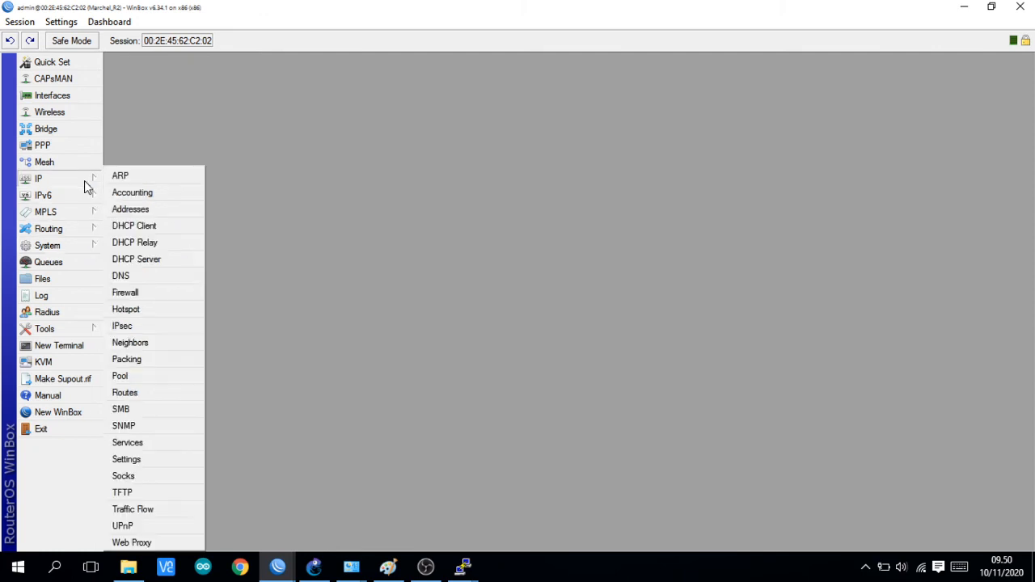
left_click(144, 211)
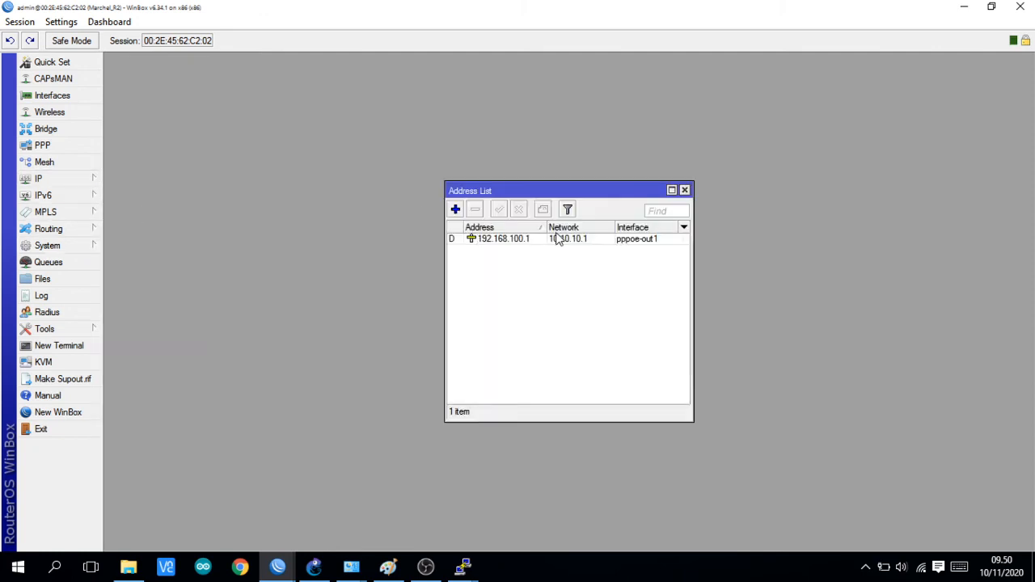
left_click_drag(543, 227, 557, 227)
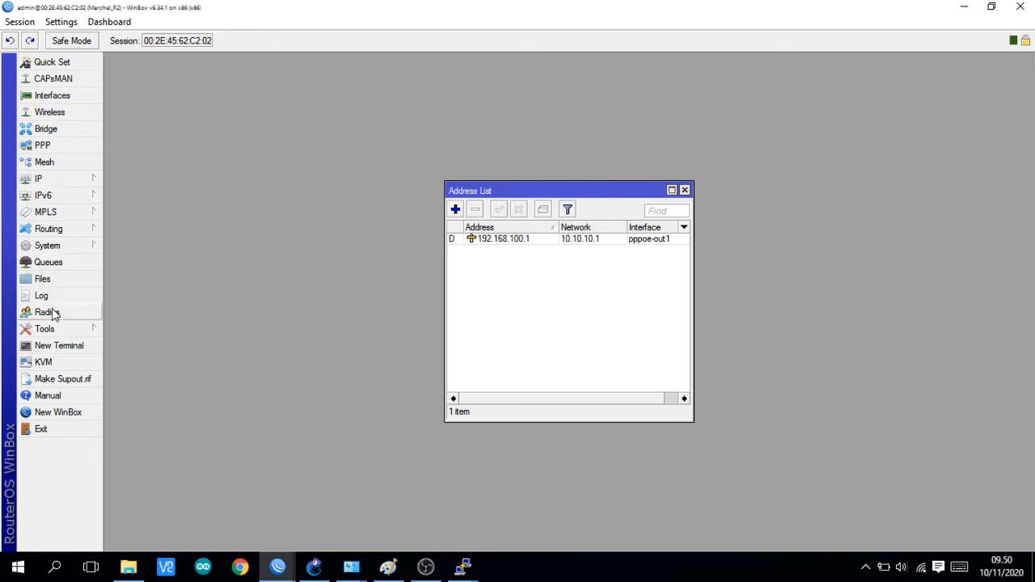
Step: Ping 8.8.8.8 from a new terminal on R-2 and stop it after several attempts
left_click(66, 346)
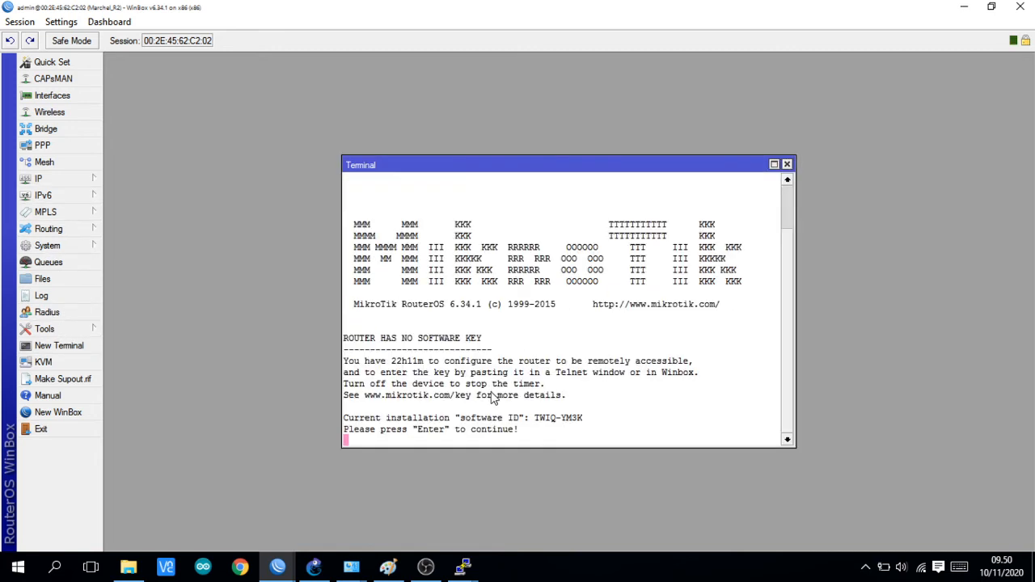
key("Return")
type("ping ")
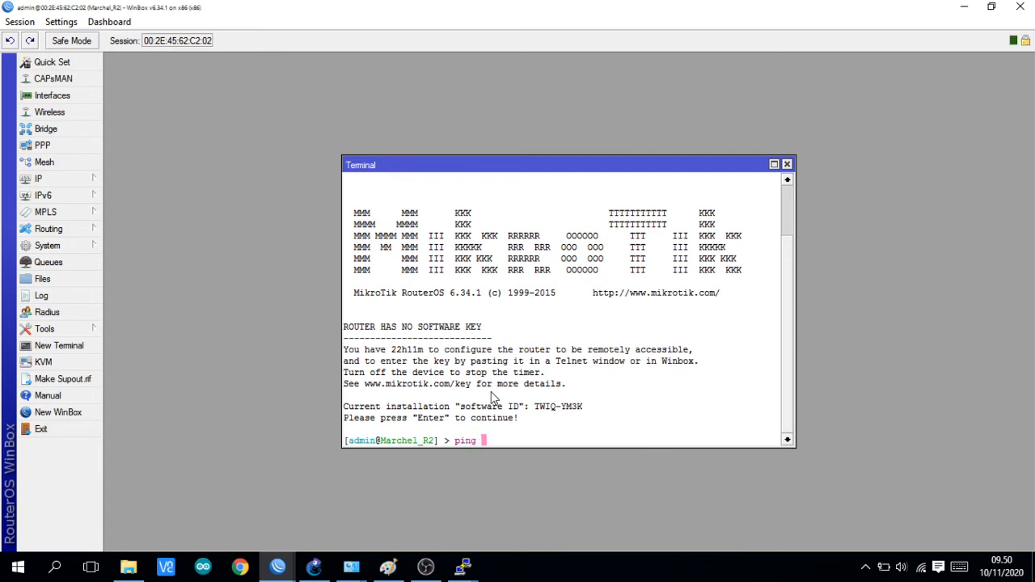
type("8.8.8.8")
key("Return")
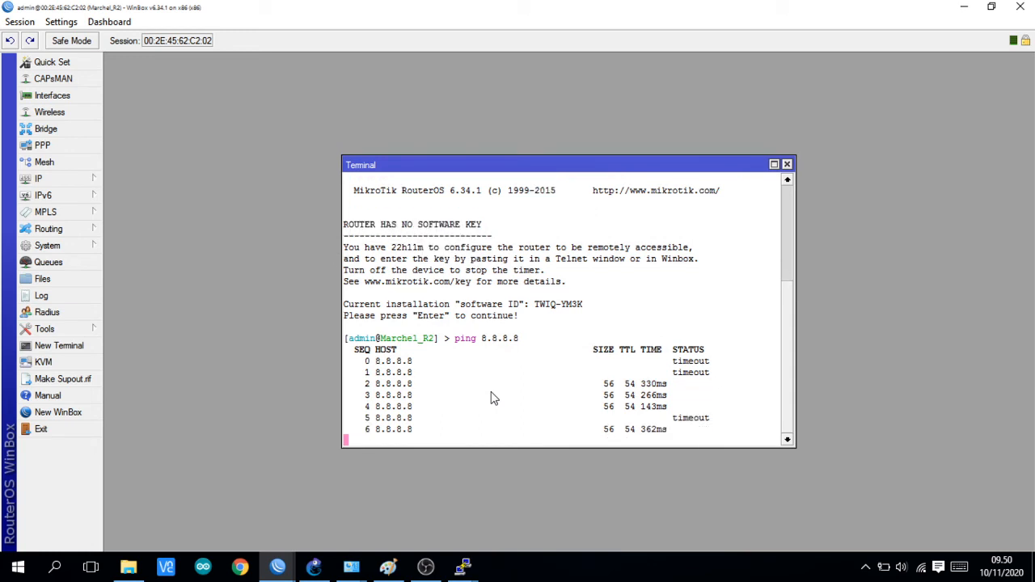
key("ctrl+c")
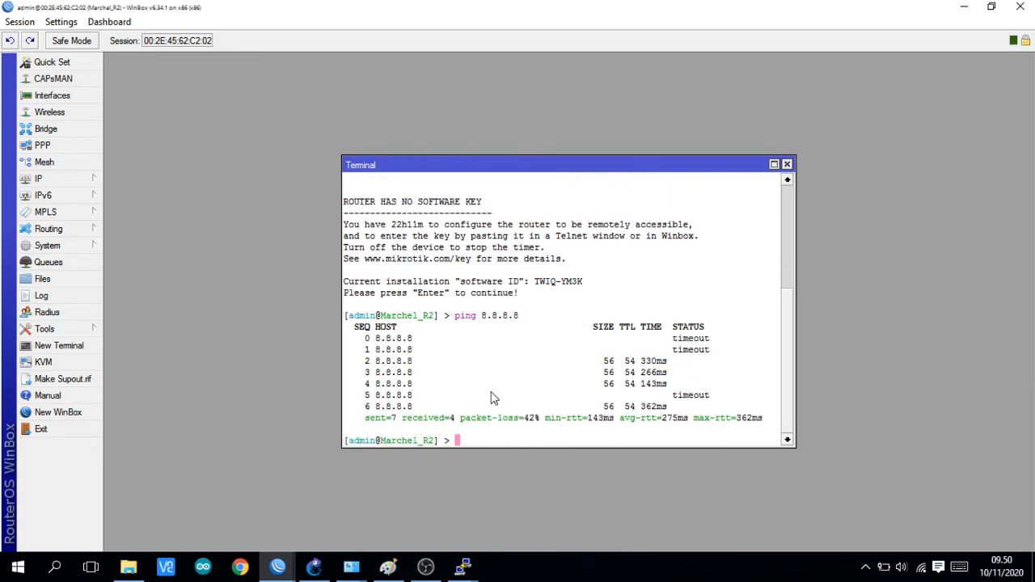
Step: Repeat the ping to 8.8.8.8, stop it, highlight the replies, and close the terminal
key("Up")
key("Return")
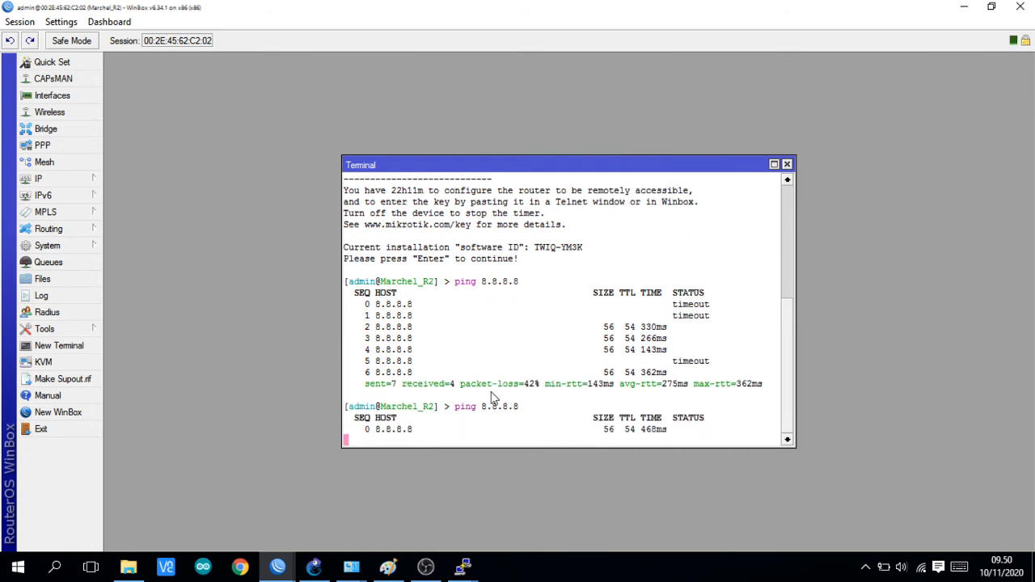
key("ctrl+c")
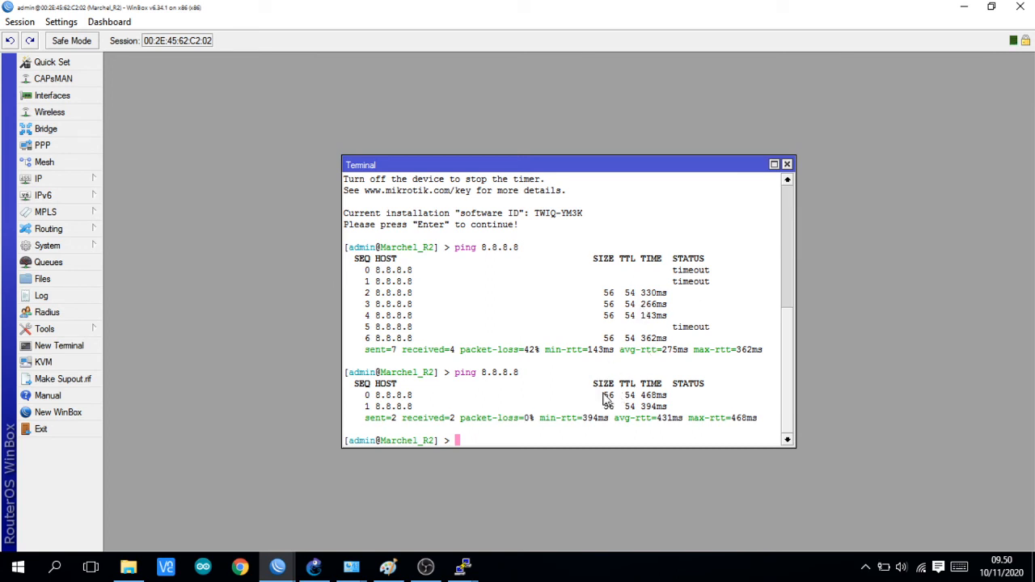
left_click_drag(605, 397, 670, 412)
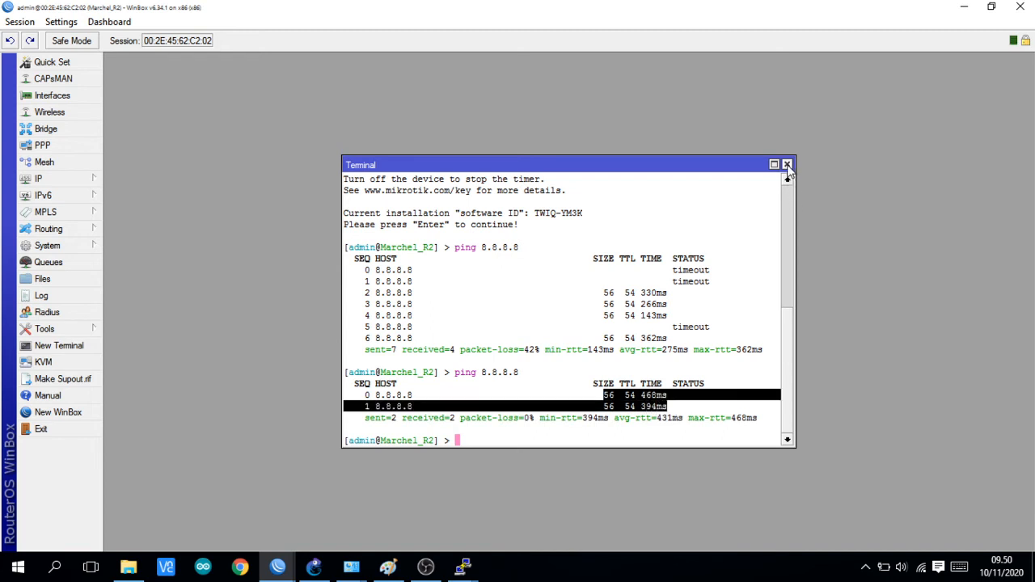
left_click(786, 165)
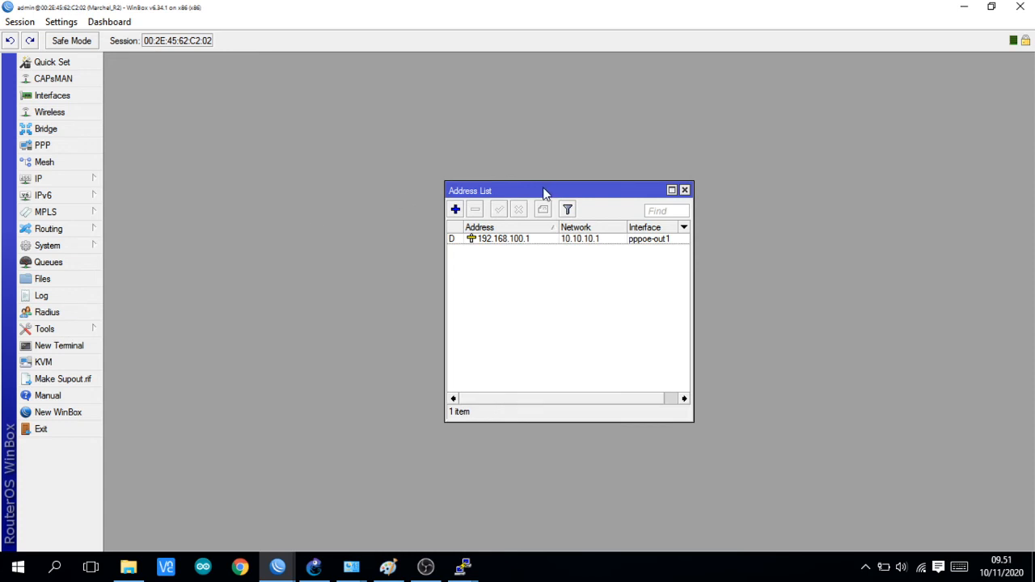
Step: Review R-2's connections in the GNS3 topology, and return to R-2's WinBox session
left_click_drag(544, 191, 234, 146)
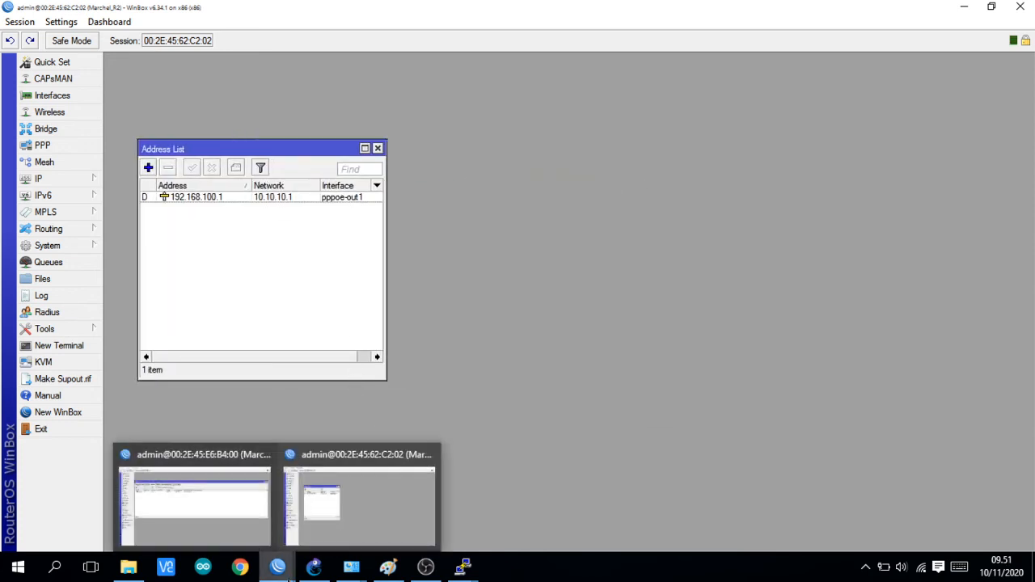
left_click(314, 567)
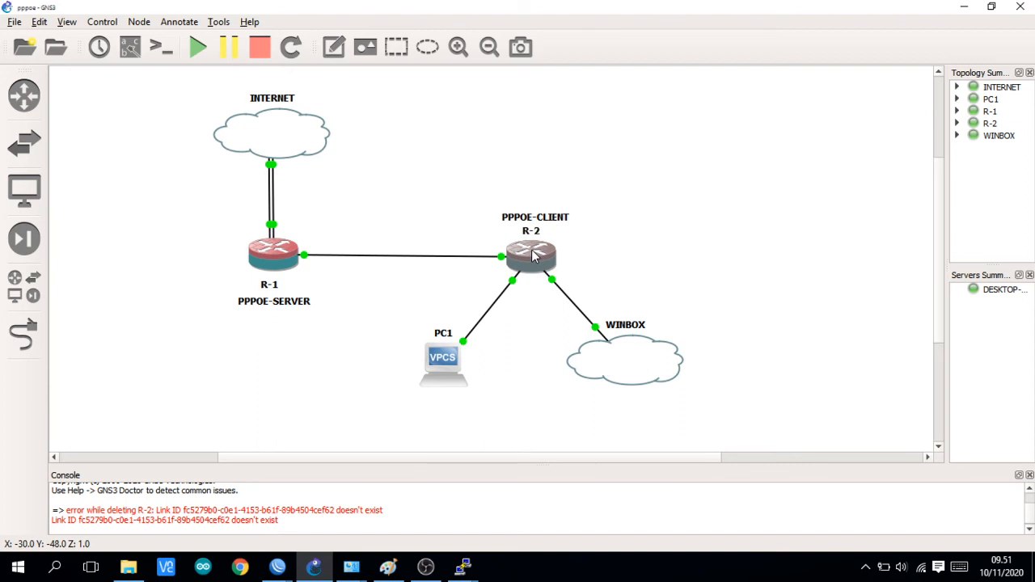
mouse_move(531, 257)
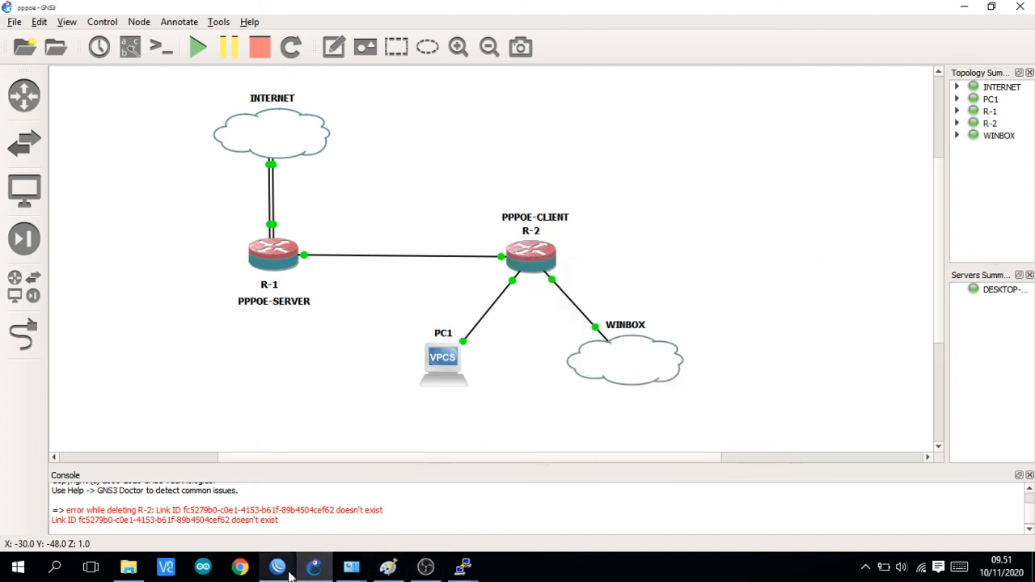
mouse_move(289, 571)
left_click(317, 488)
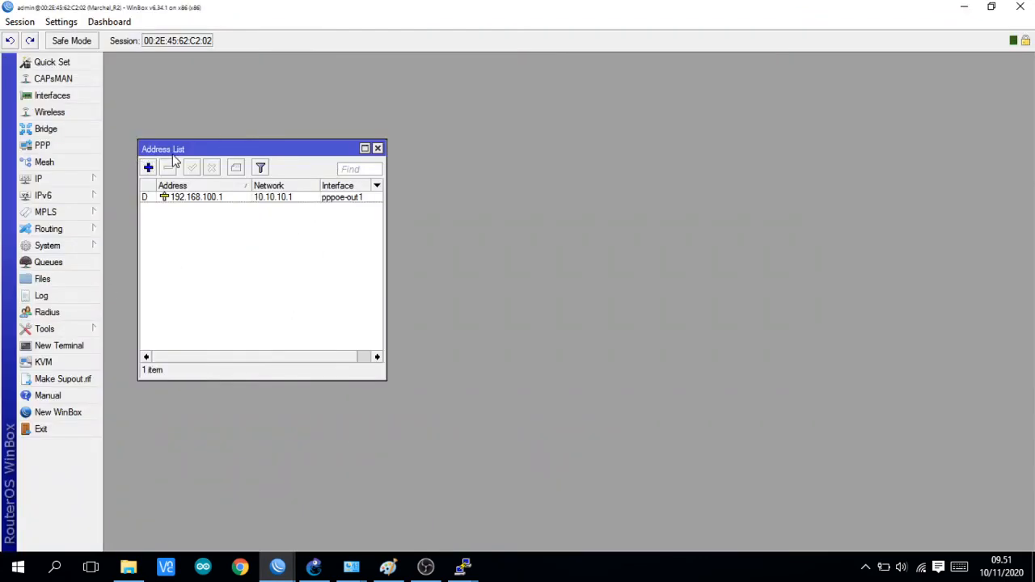
Step: Add the IP address 192.168.100.252 on R-2's interface ether2
left_click_drag(174, 149, 176, 176)
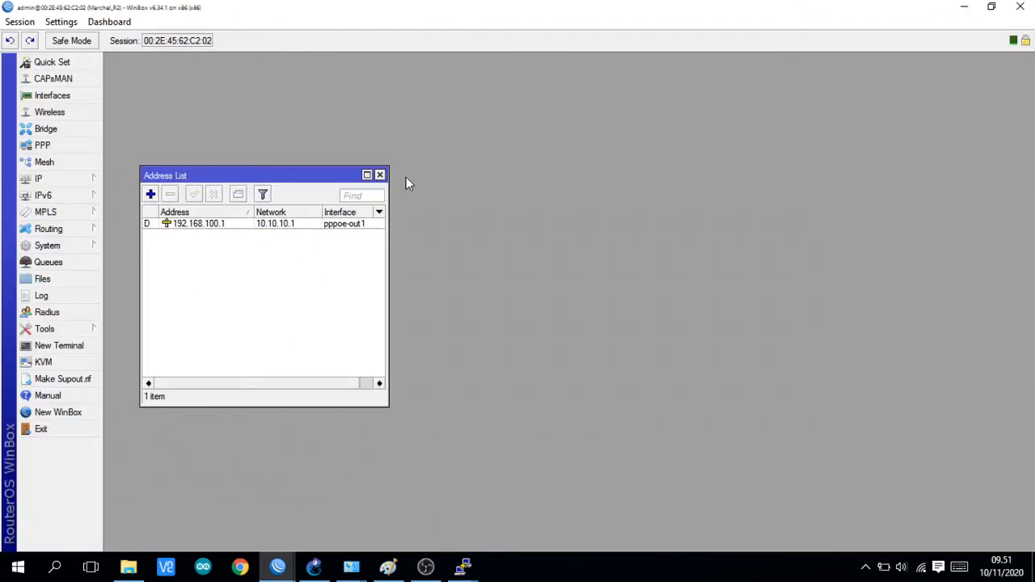
left_click(151, 194)
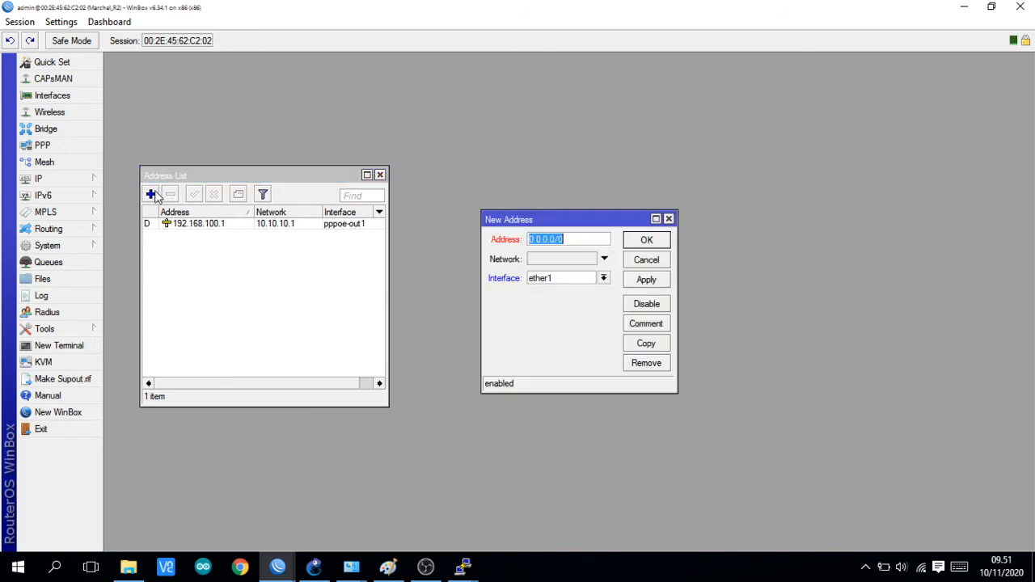
key("BackSpace")
type("192.16")
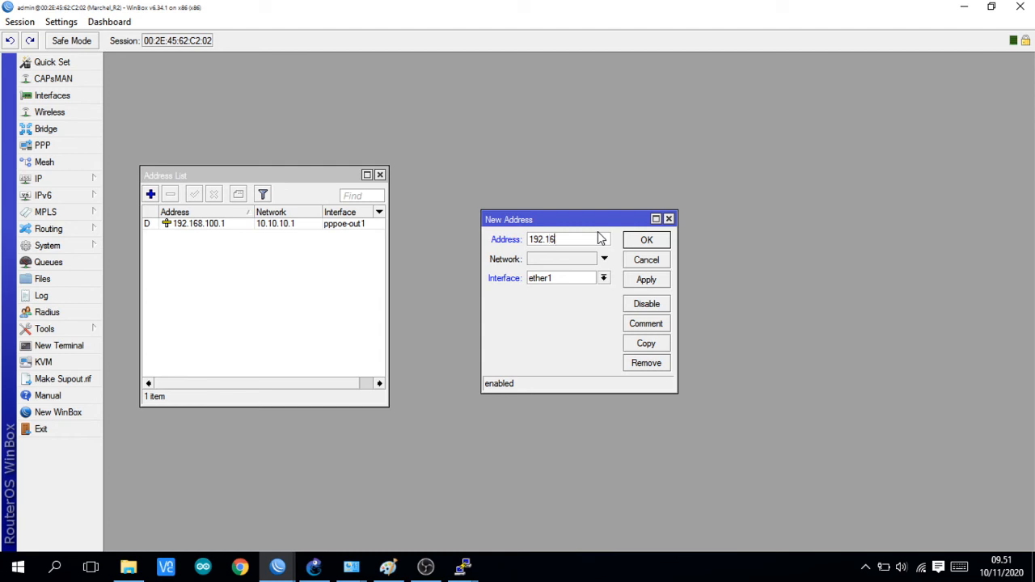
type("8.100.252")
left_click(603, 278)
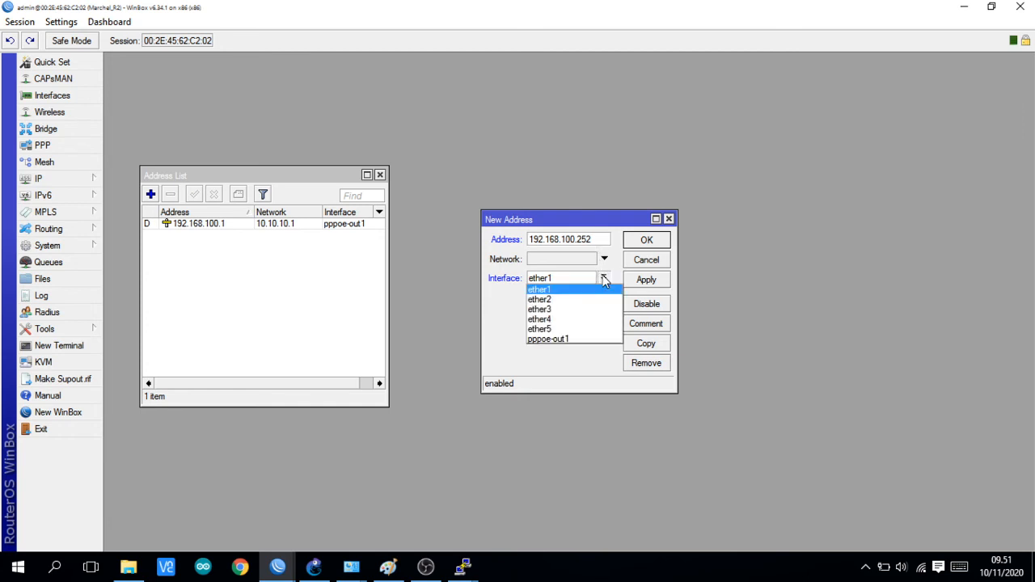
left_click(570, 301)
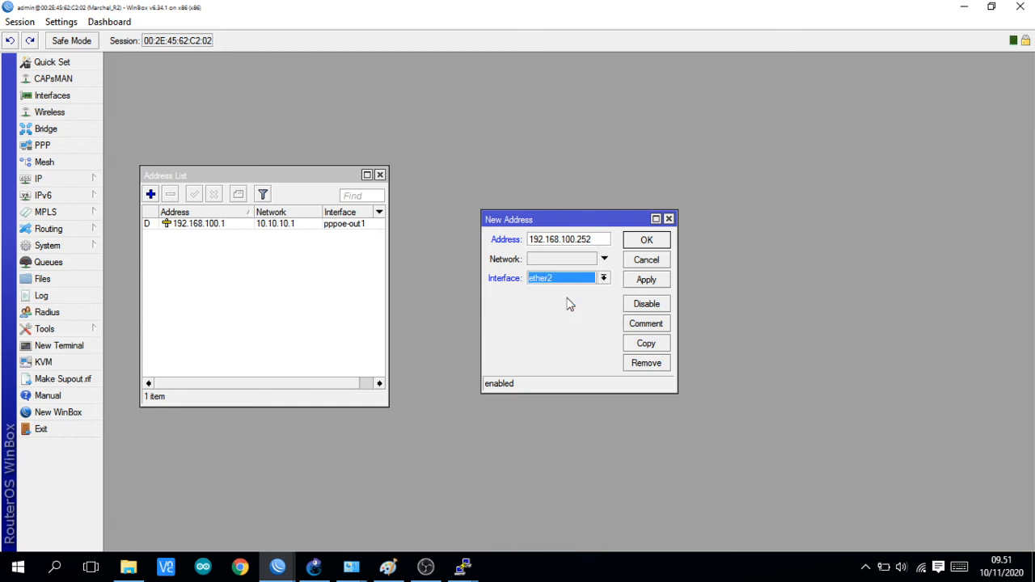
left_click(646, 280)
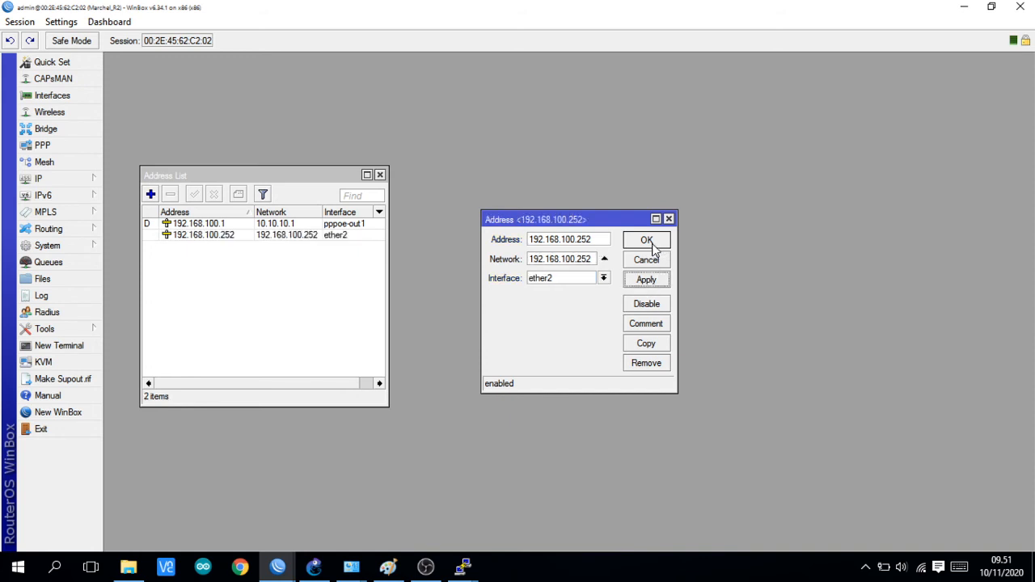
left_click(647, 241)
Step: Try to set up a DHCP server on R-2's ether2 with the suggested settings, dismissing the message that appears
left_click(65, 174)
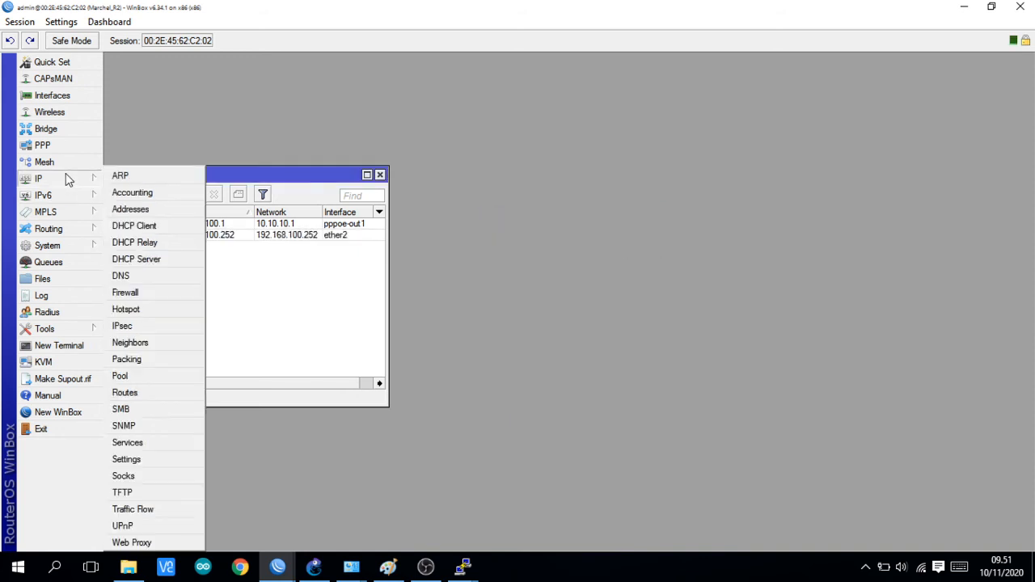
left_click(146, 260)
left_click(484, 219)
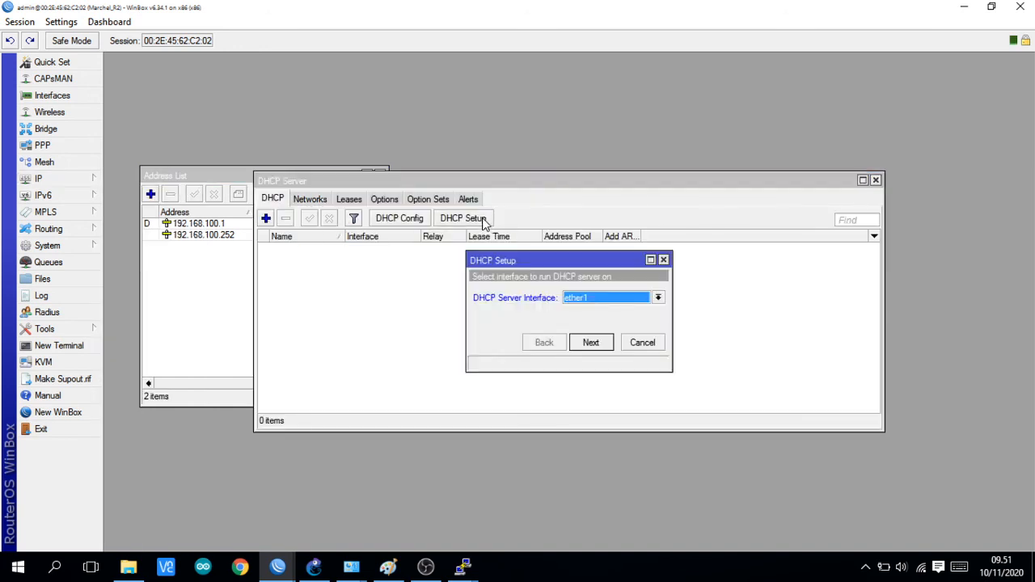
left_click(657, 298)
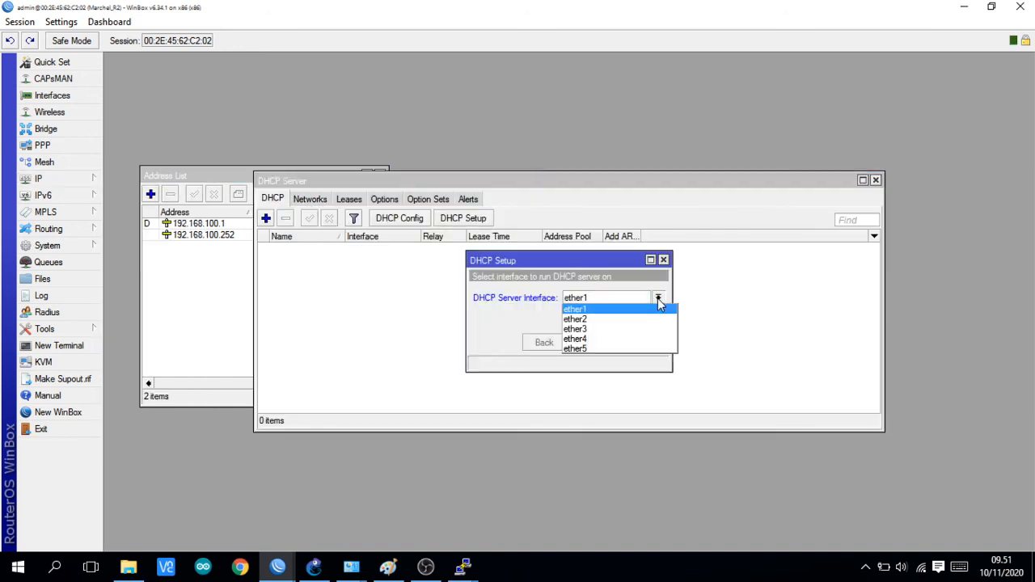
left_click(609, 311)
left_click(590, 343)
left_click(590, 343)
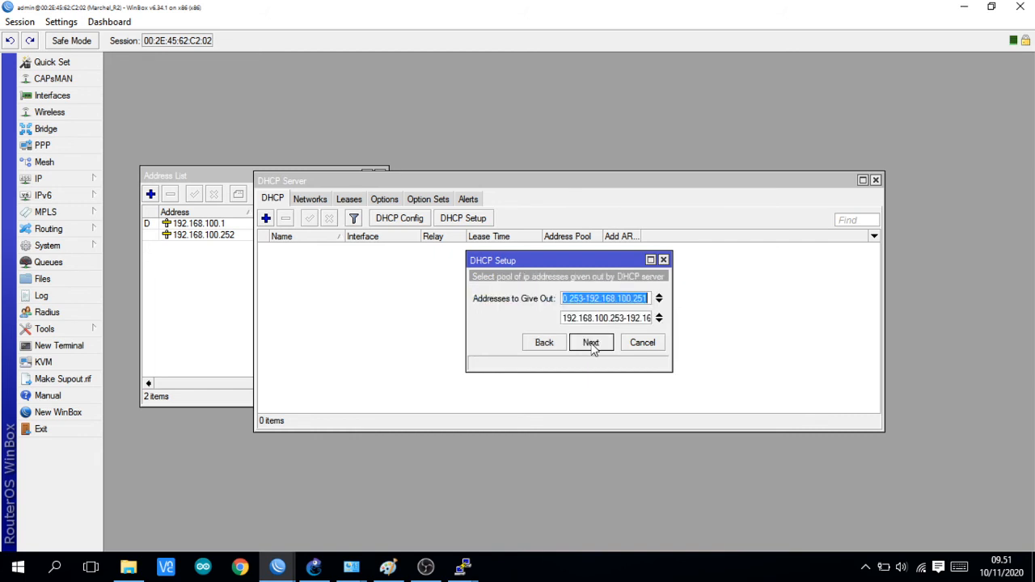
left_click(590, 342)
left_click(536, 297)
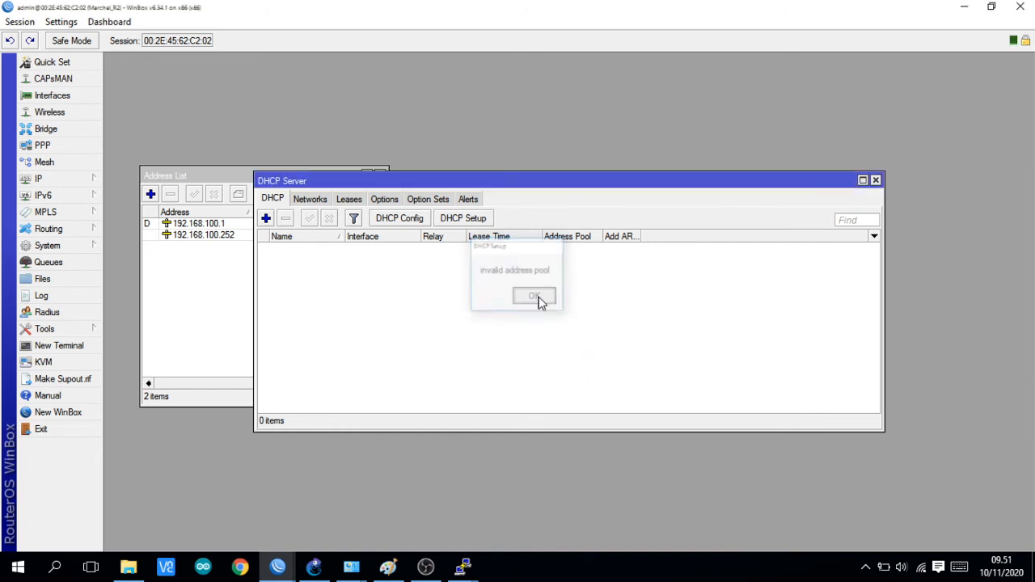
Step: Change R-2's ether2 IP address to 192.168.100.252/24 and save the entry
double_click(231, 239)
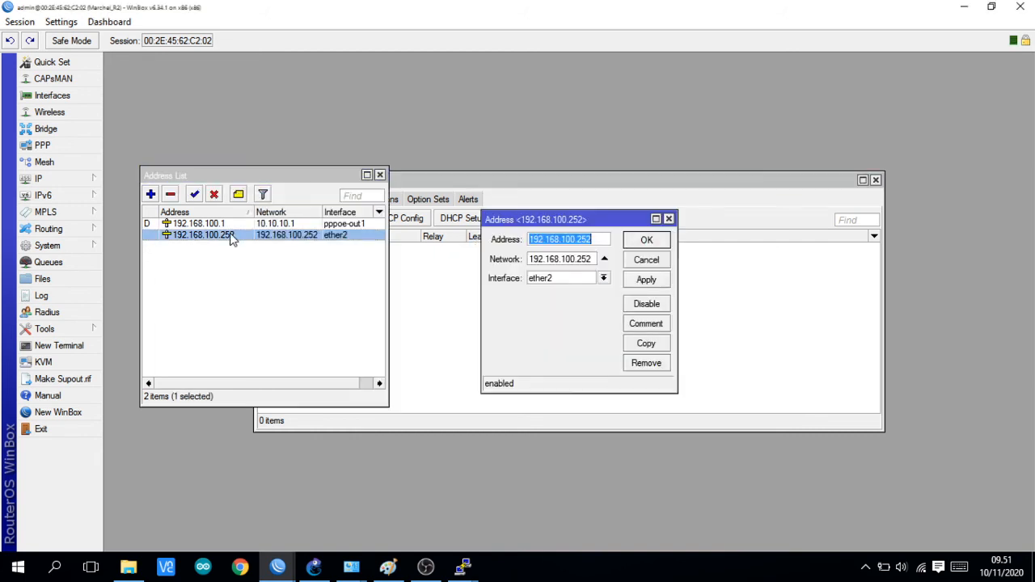
left_click(597, 241)
type("/")
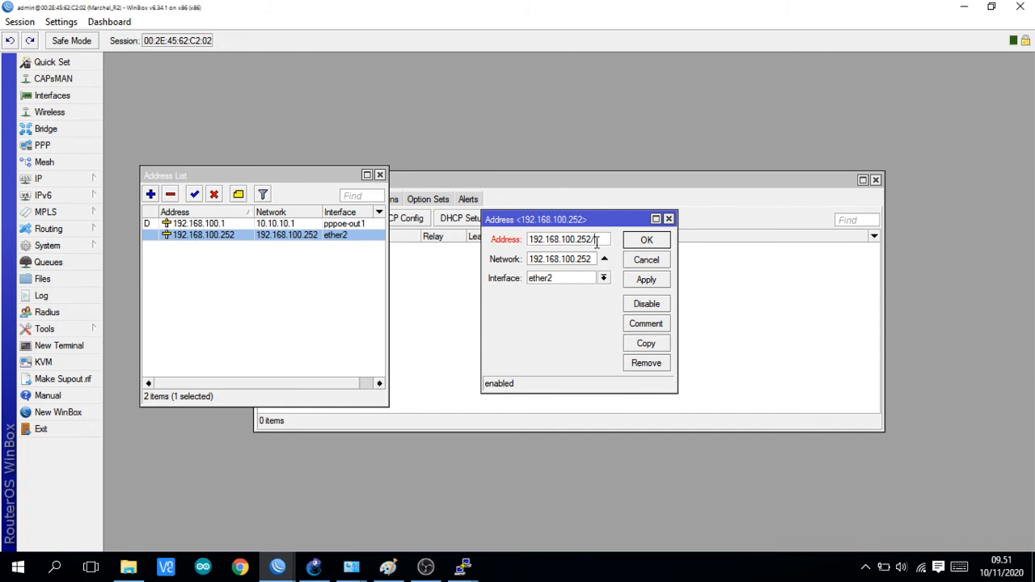
type("24")
left_click(646, 280)
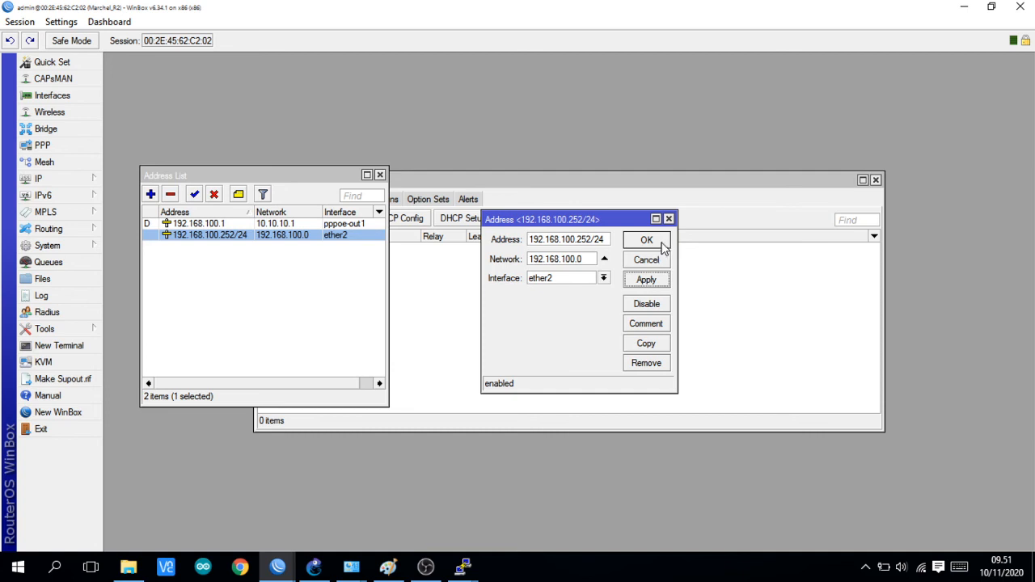
left_click(659, 245)
Step: Set up a DHCP server on R-2's ether2 with the suggested address pool and a 00:10:00 lease time
left_click(560, 278)
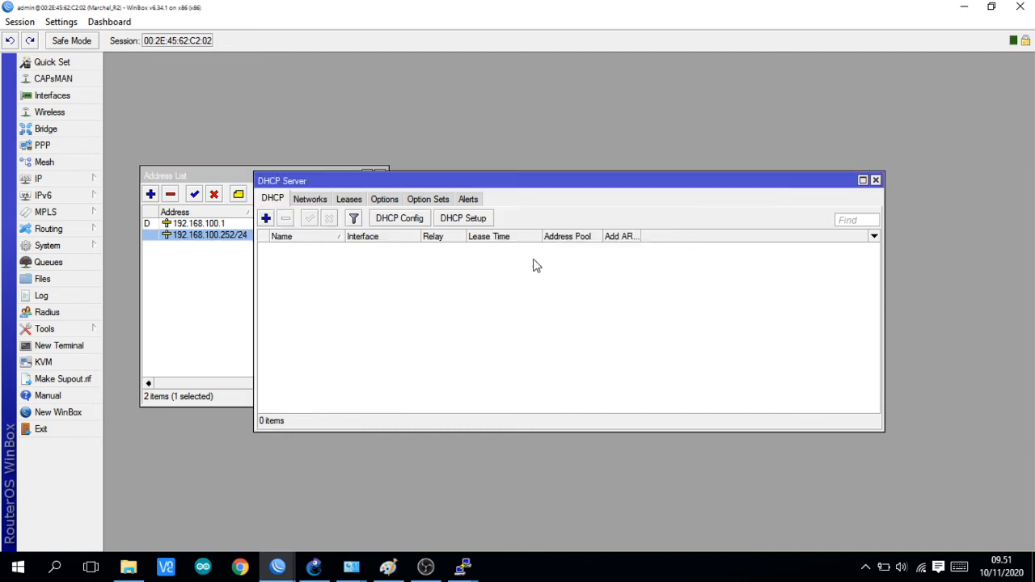
left_click(477, 219)
left_click(596, 352)
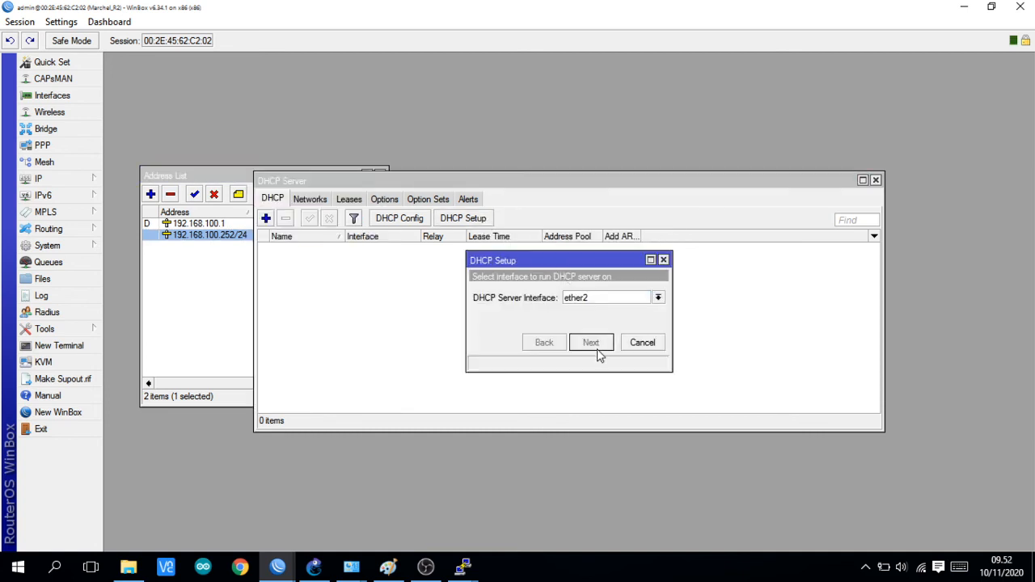
left_click(591, 343)
left_click(591, 343)
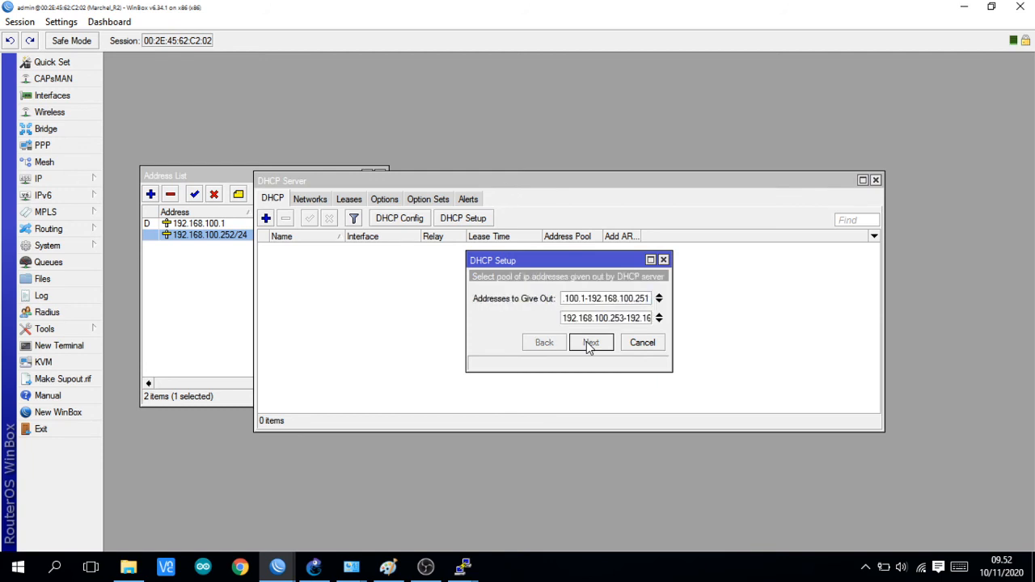
left_click(588, 343)
left_click(589, 342)
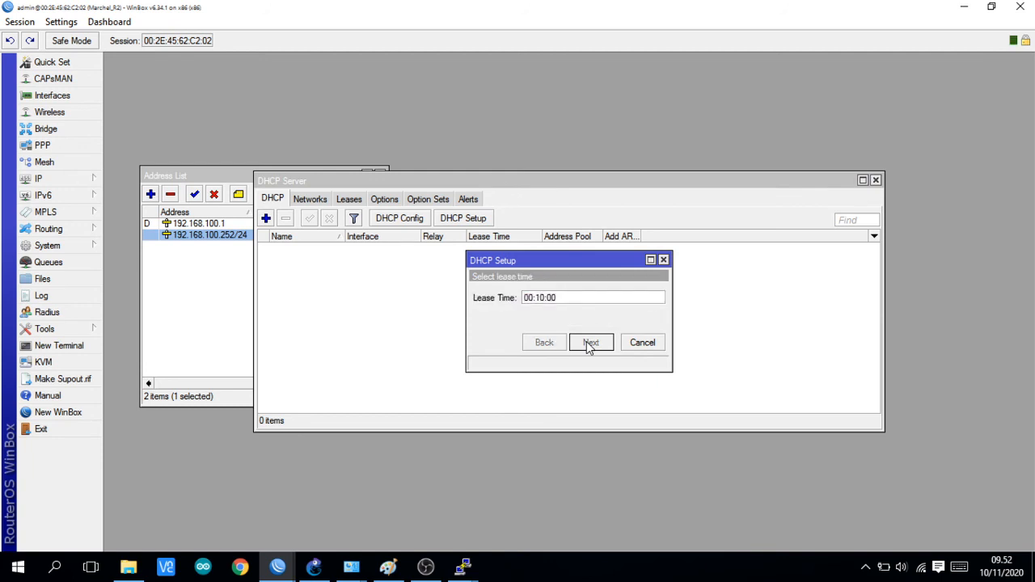
left_click(589, 342)
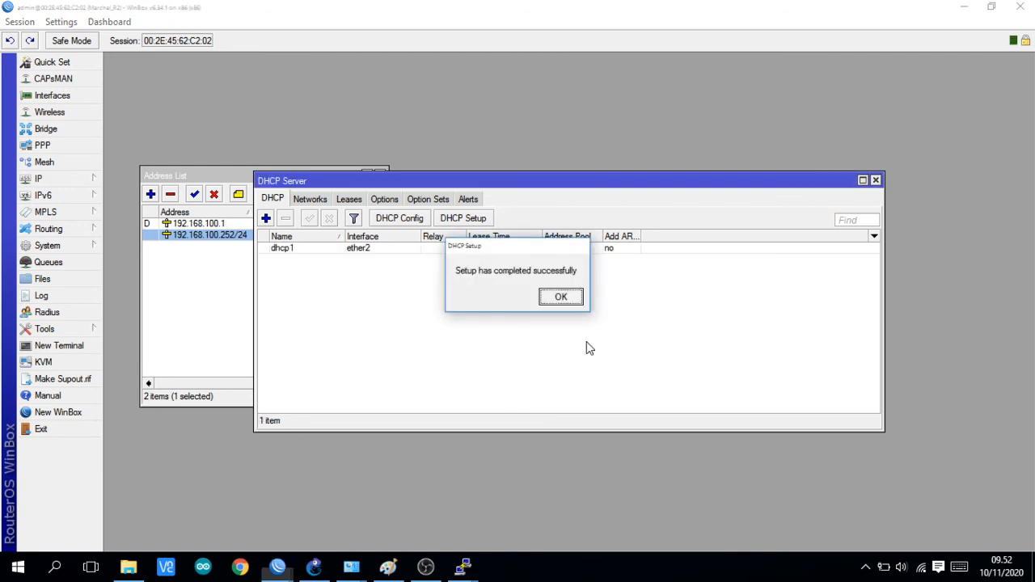
left_click(560, 299)
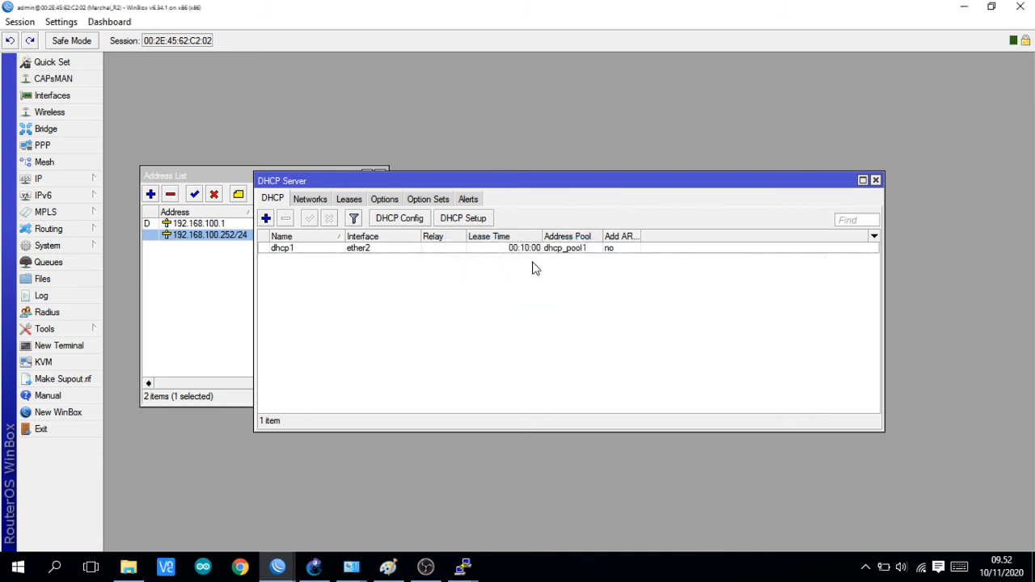
Step: Start a new firewall NAT rule on R-2 with the masquerade action
left_click(59, 182)
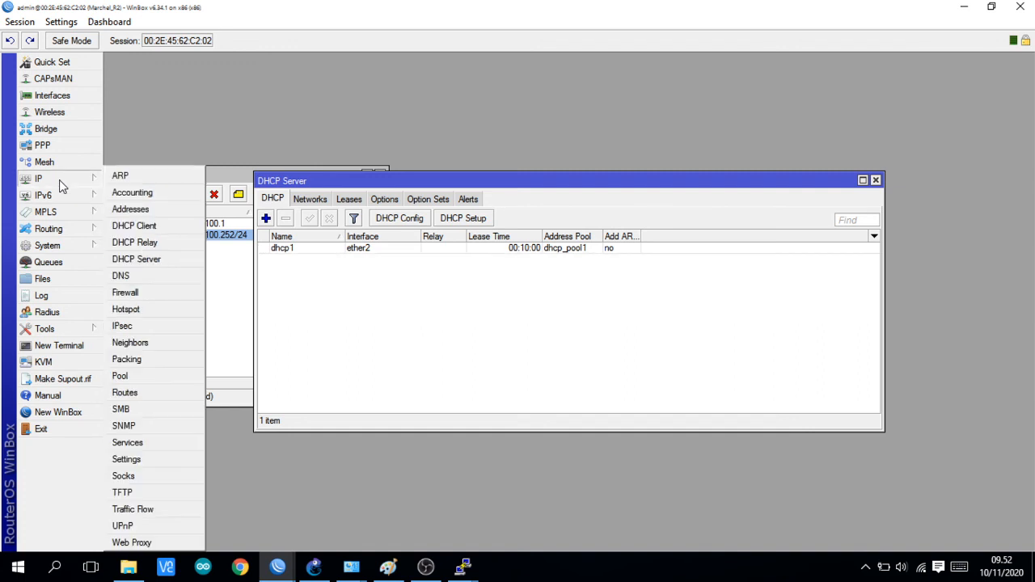
left_click(146, 291)
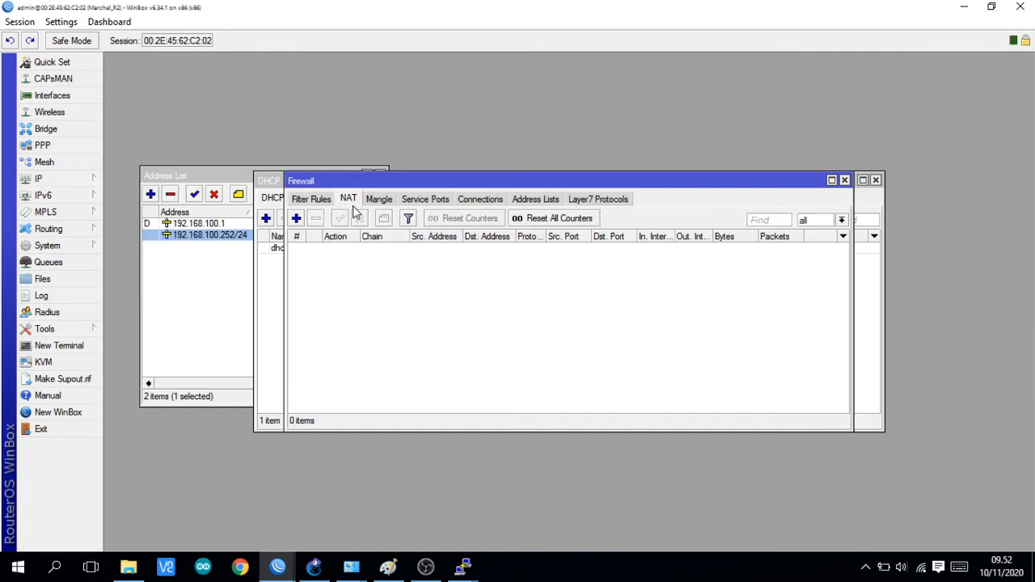
left_click(296, 218)
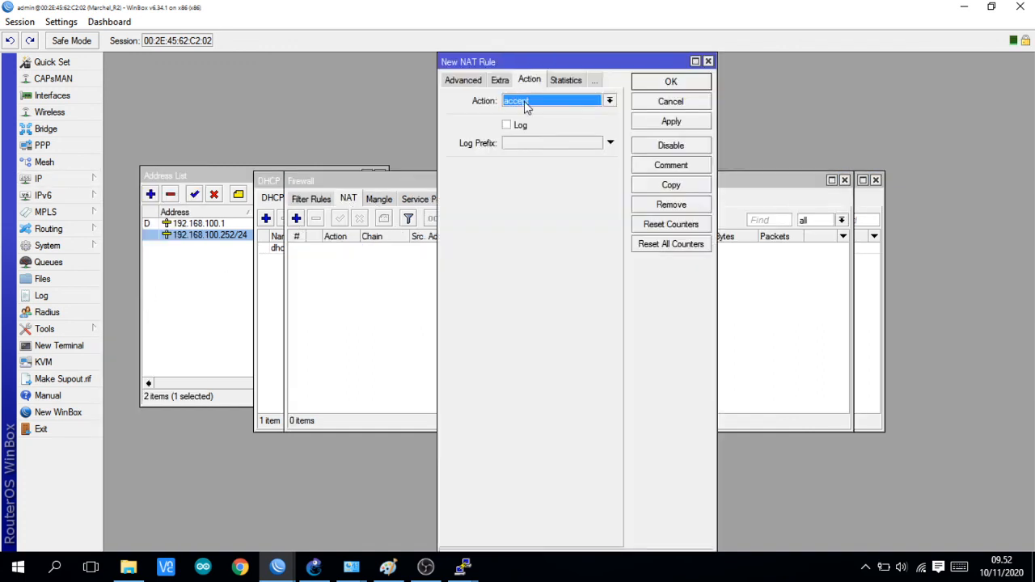
left_click(609, 102)
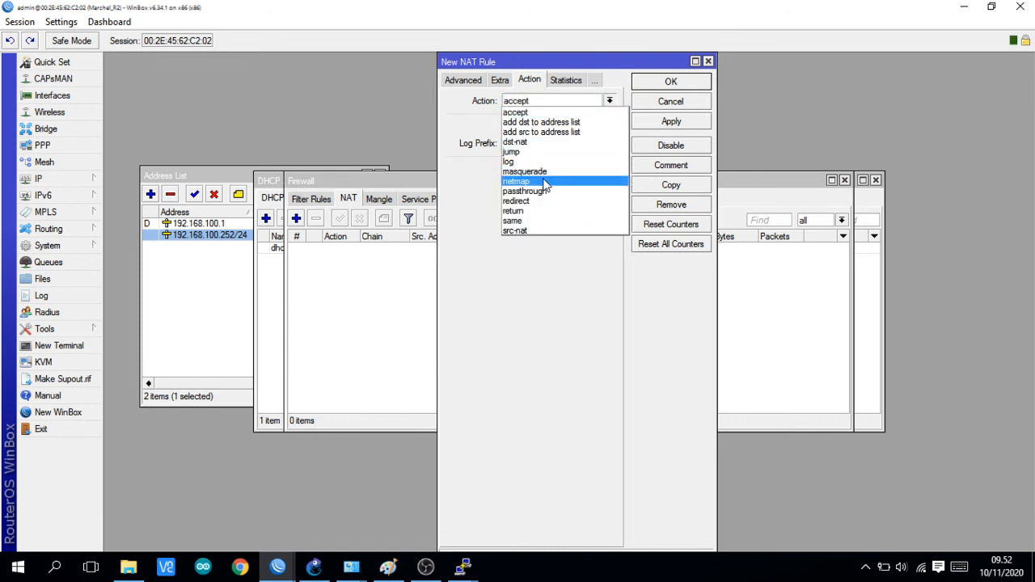
left_click(543, 171)
Step: Set the srcnat rule's outgoing interface to pppoe-out1 and save the rule
left_click(463, 80)
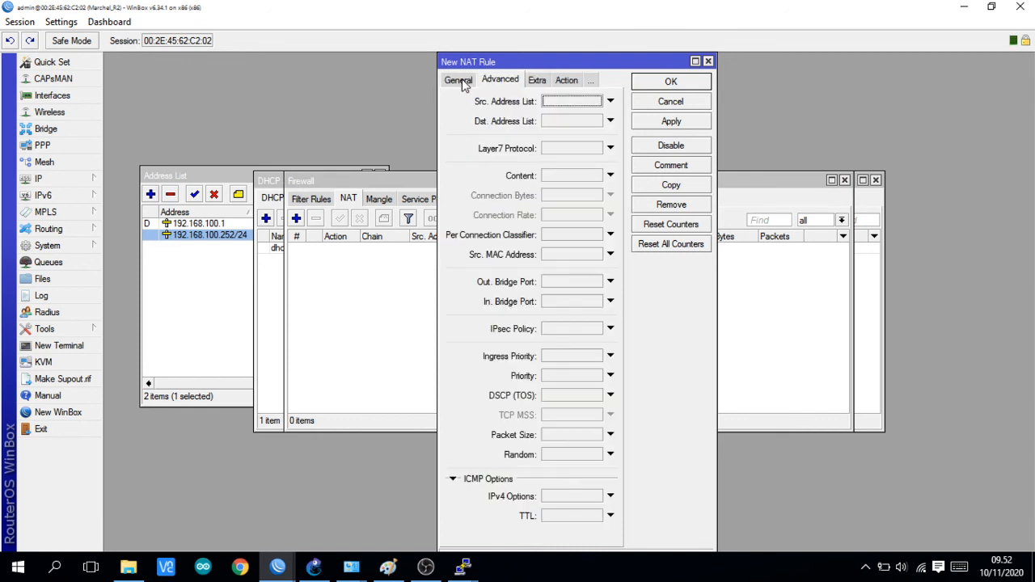
left_click(460, 81)
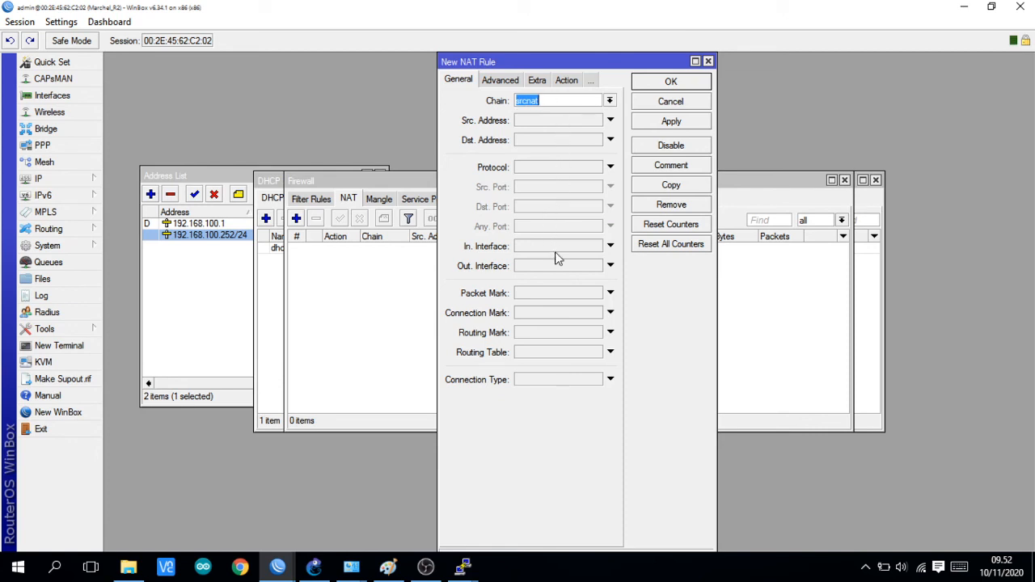
left_click(610, 267)
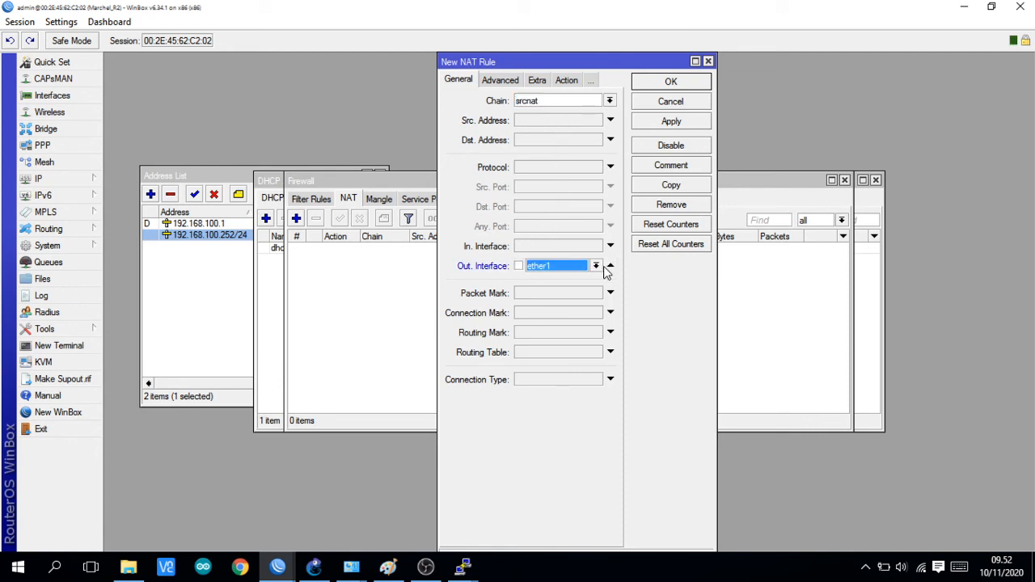
left_click(596, 266)
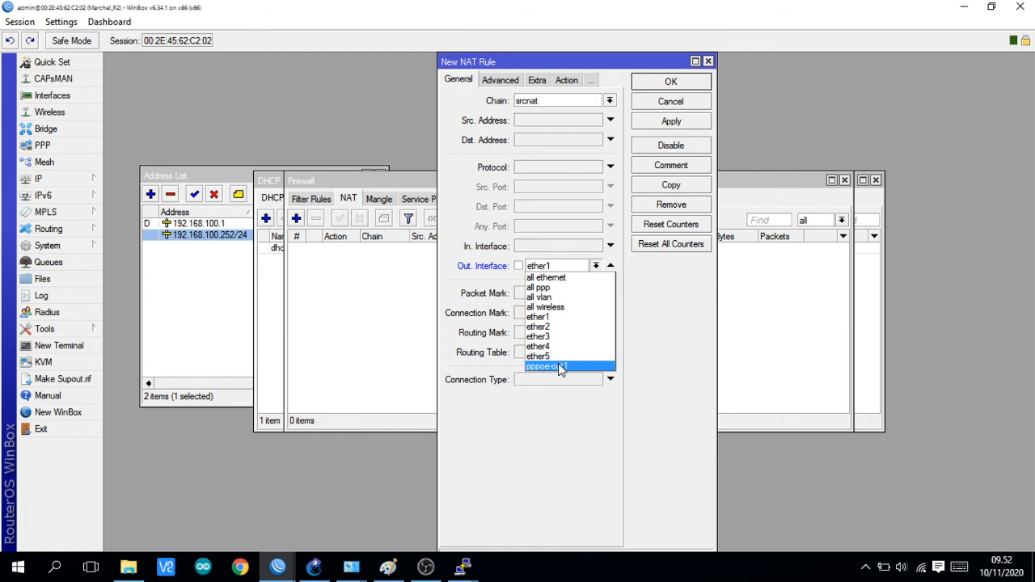
left_click(571, 366)
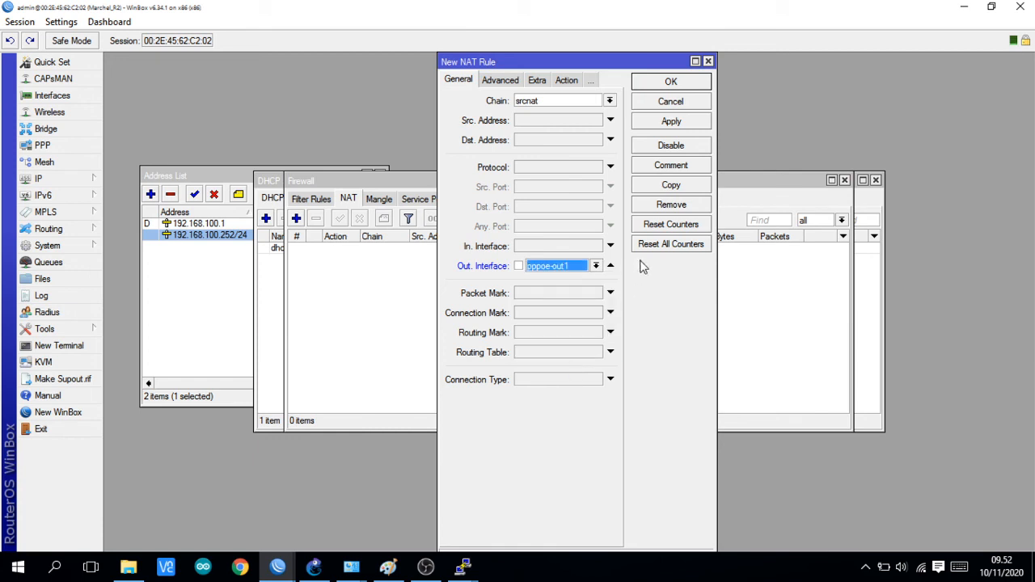
left_click(671, 123)
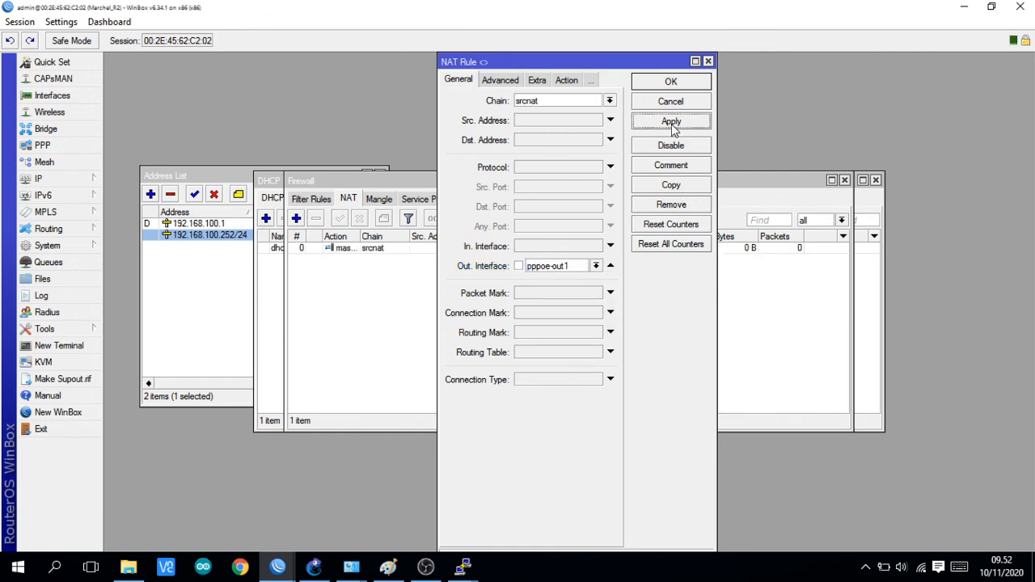
left_click(671, 81)
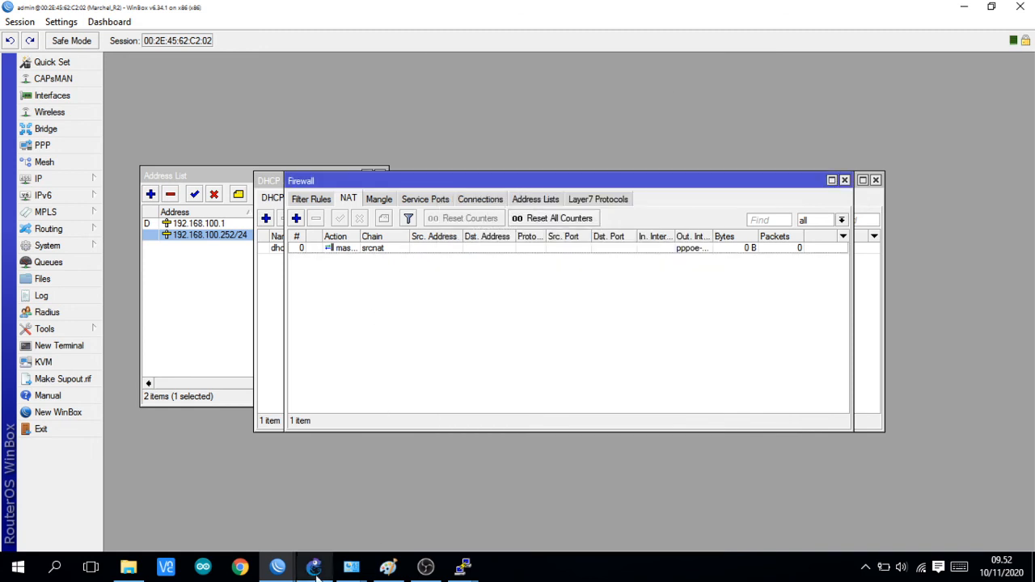
Step: Switch to the GNS3 topology, open PC1's console, and request an address with "ip dhcp"
mouse_move(313, 570)
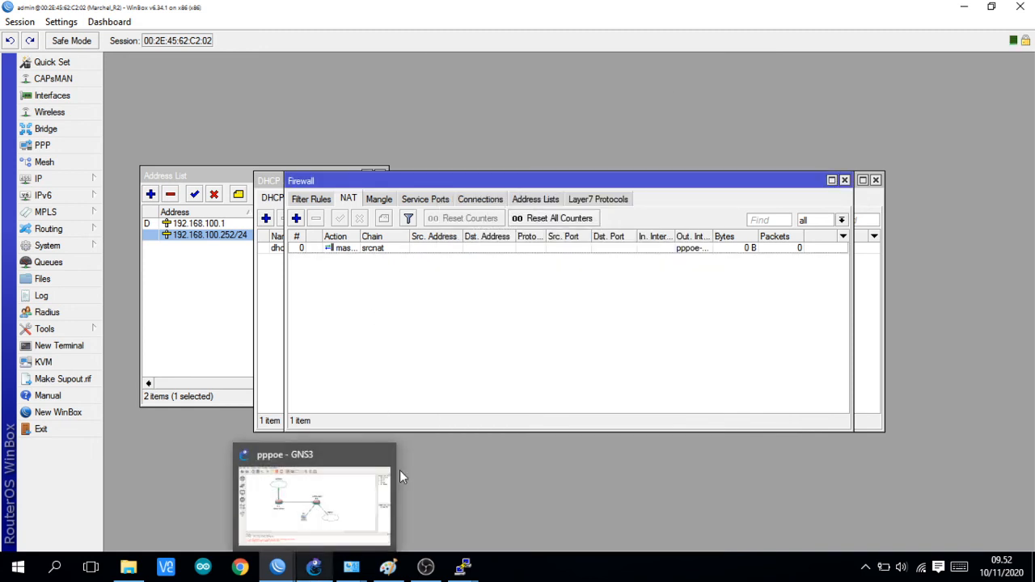
left_click(334, 513)
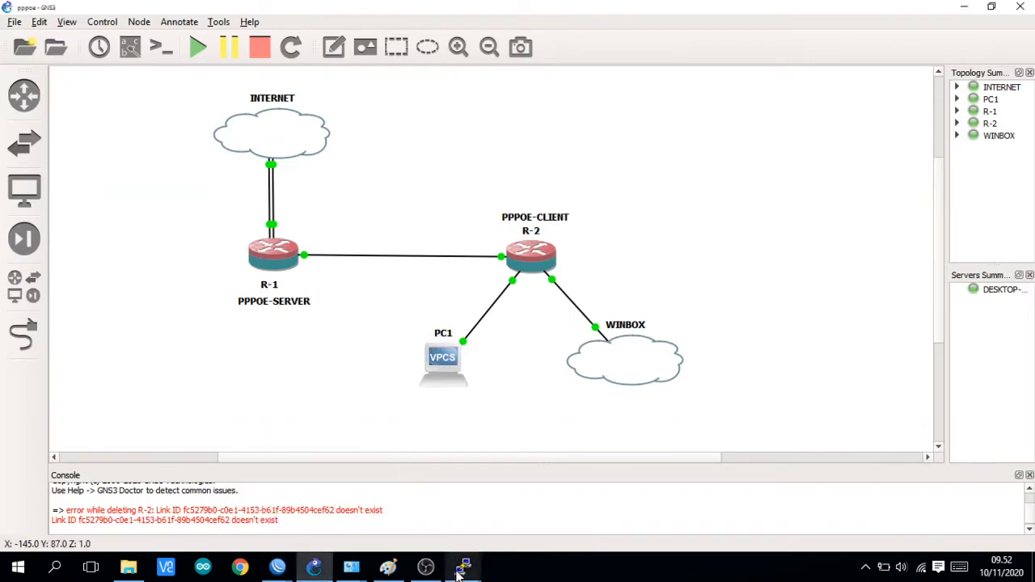
mouse_move(462, 568)
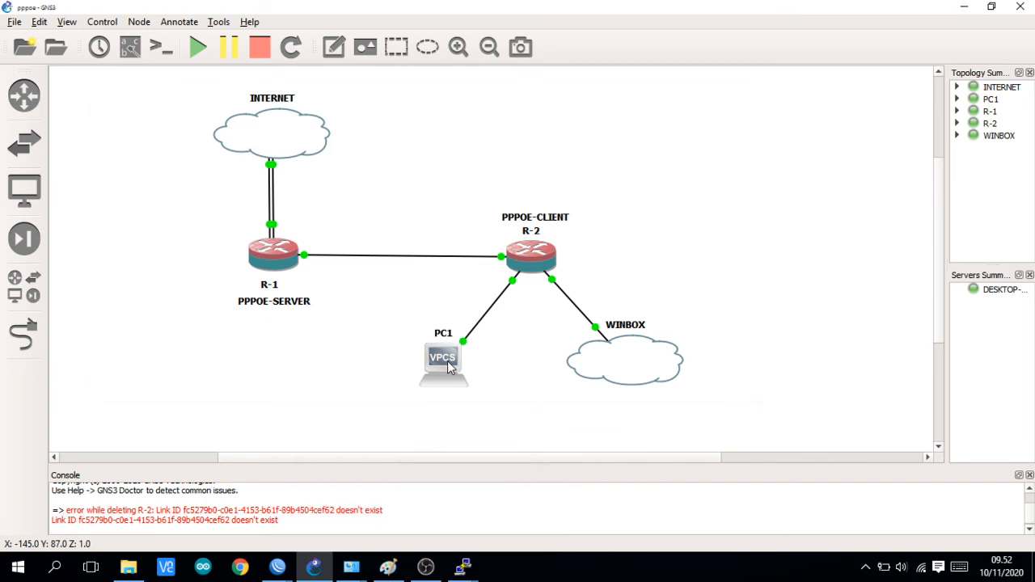
double_click(447, 361)
key("Return")
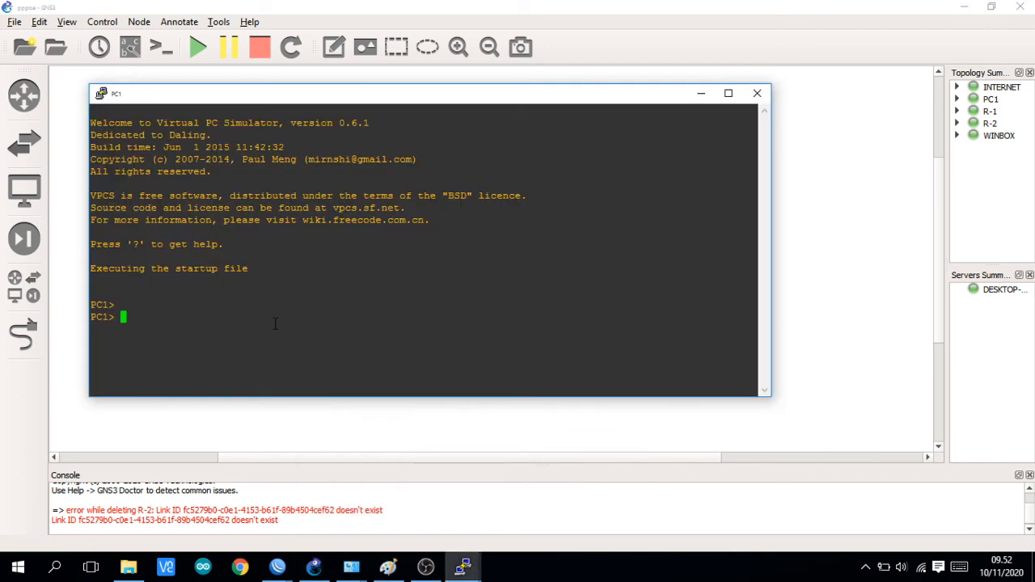
type("ip dhcp")
key("Return")
Step: Highlight the IP address and gateway that PC1 received by DHCP, and clear the highlight
left_click_drag(403, 102, 389, 91)
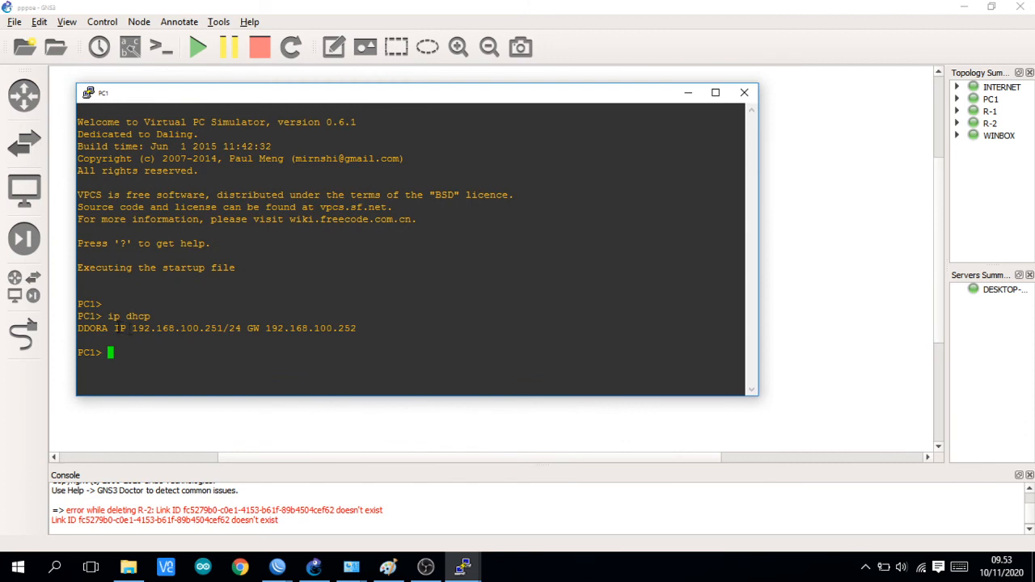
left_click_drag(114, 329, 360, 340)
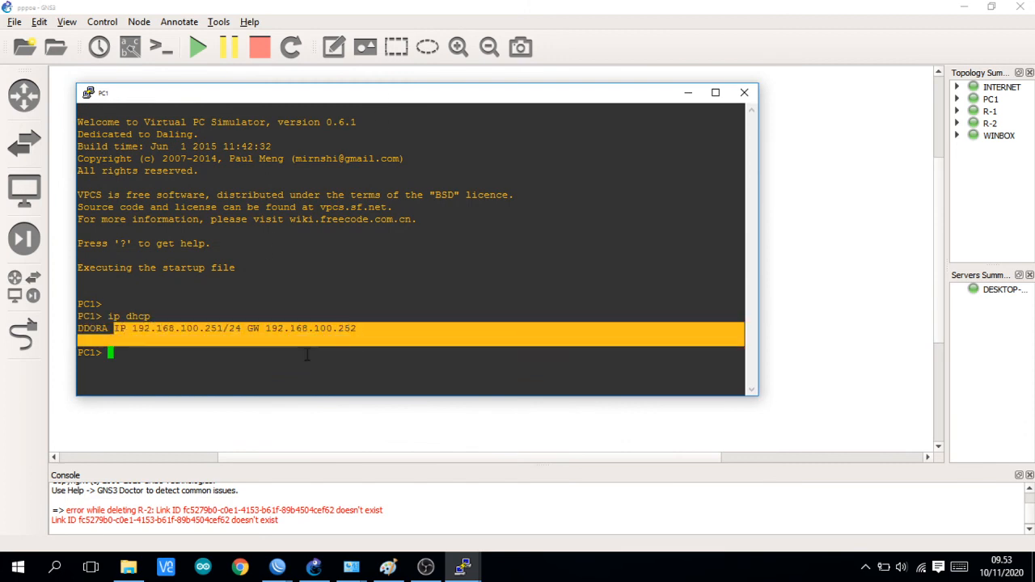
left_click(260, 377)
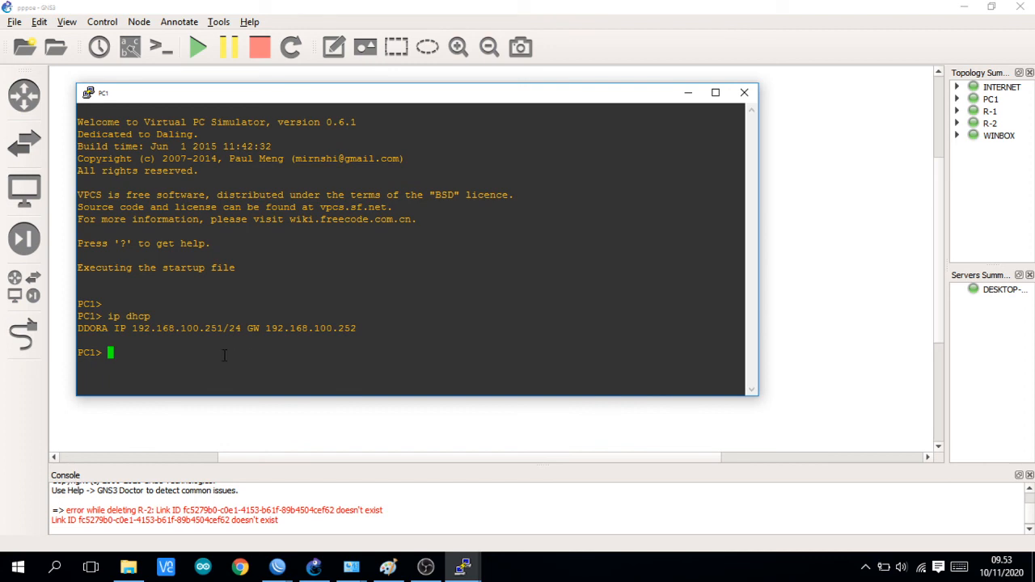
Step: Ping 8.8.8.8 from PC1's console three times to test internet access
type("ping 8.8.8.8")
key("Return")
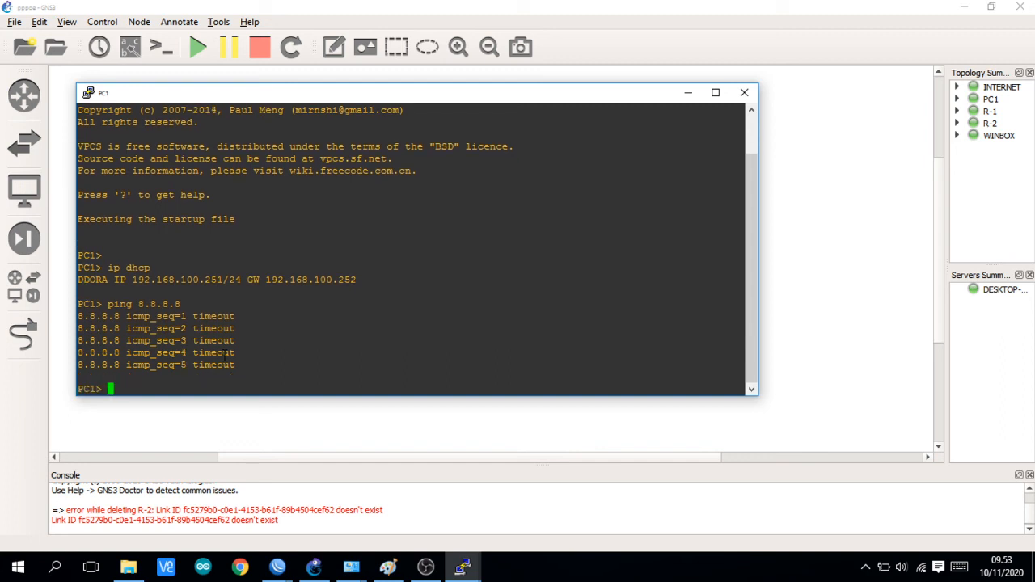
key("Up")
key("Return")
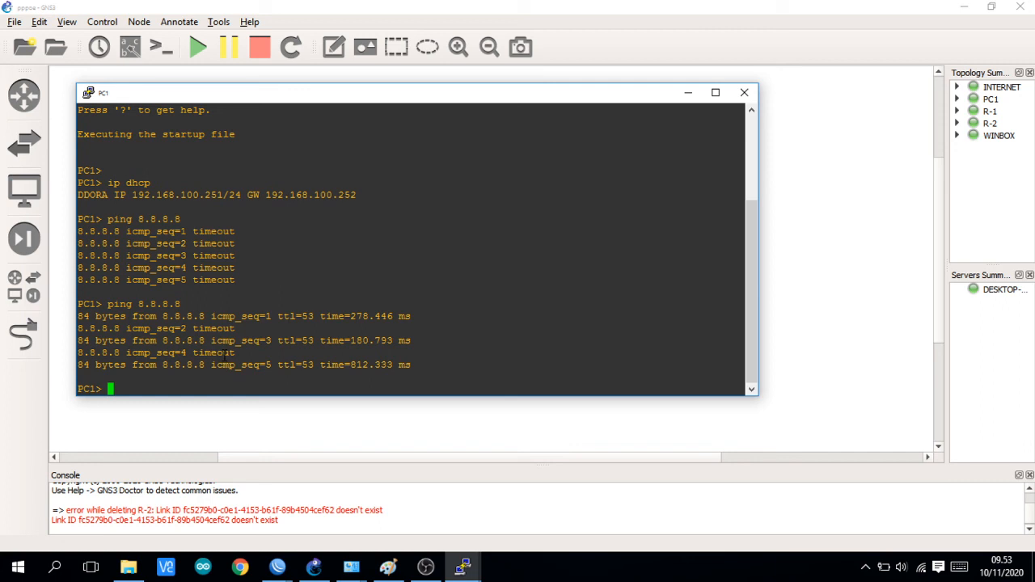
key("Up")
key("Return")
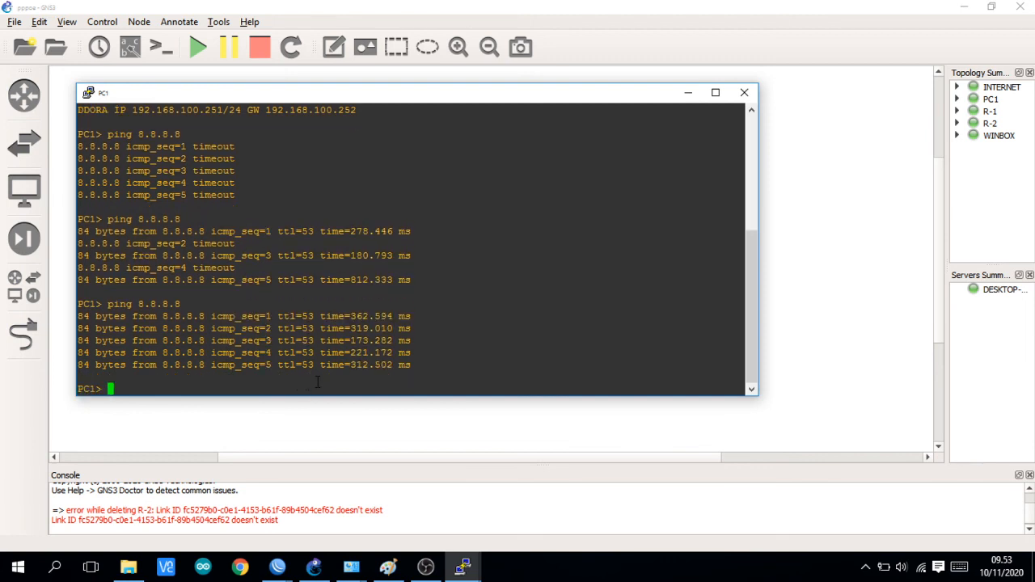
Step: Ping google.com from PC1's console and review the ping history
type("ping google.com")
key("Return")
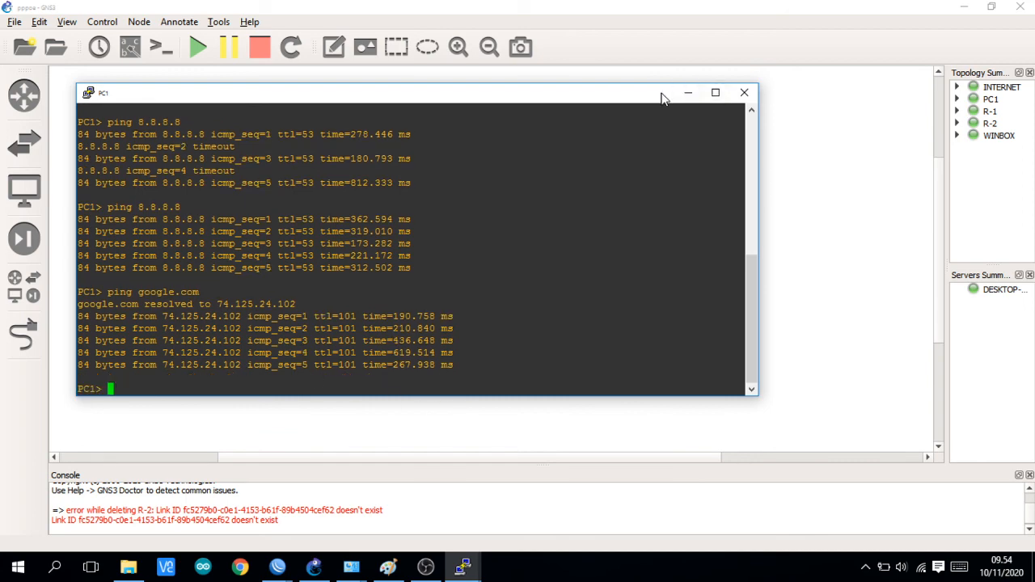
left_click_drag(664, 98, 611, 45)
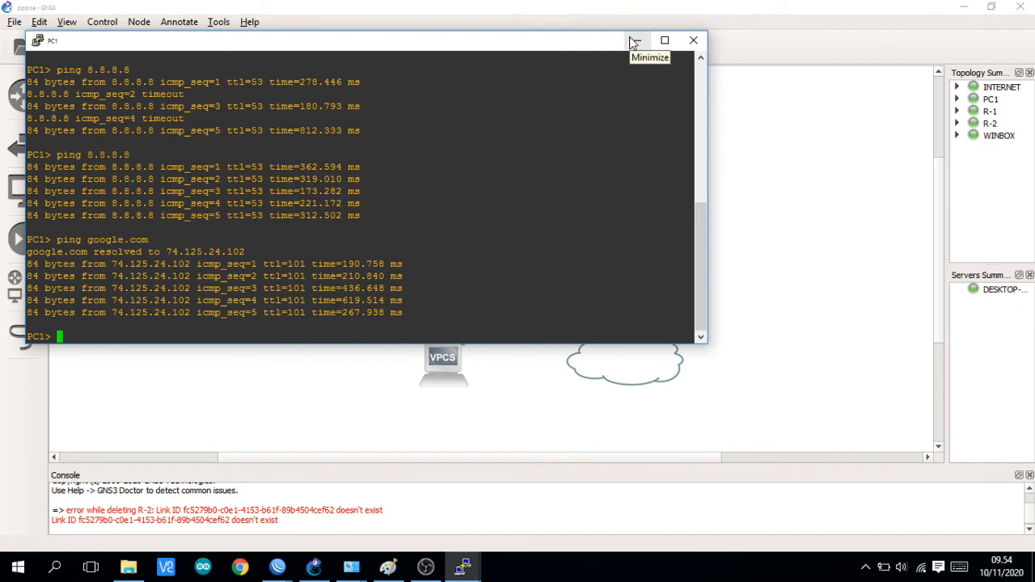
scroll(541, 209, "up", 8)
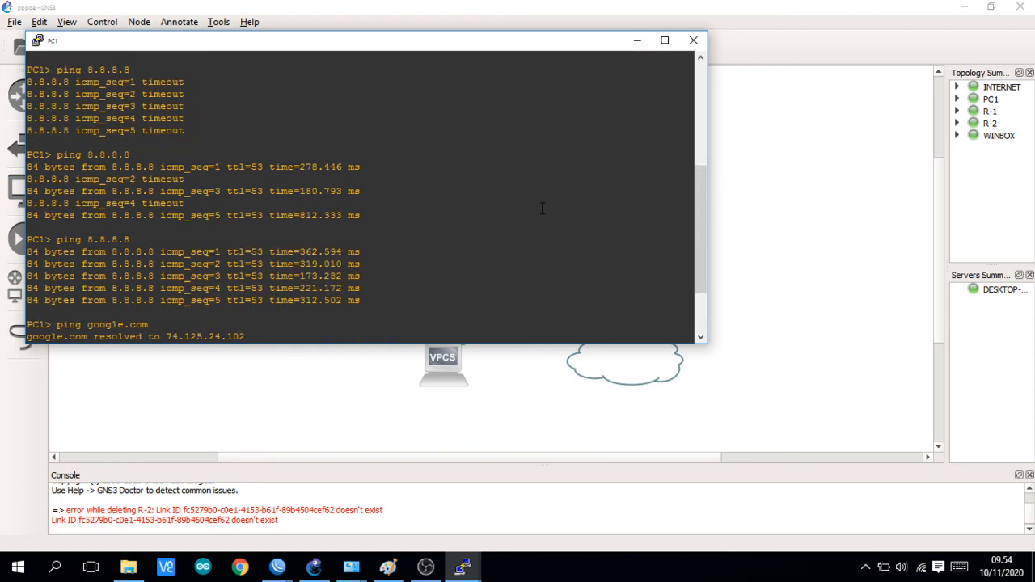
scroll(542, 208, "down", 8)
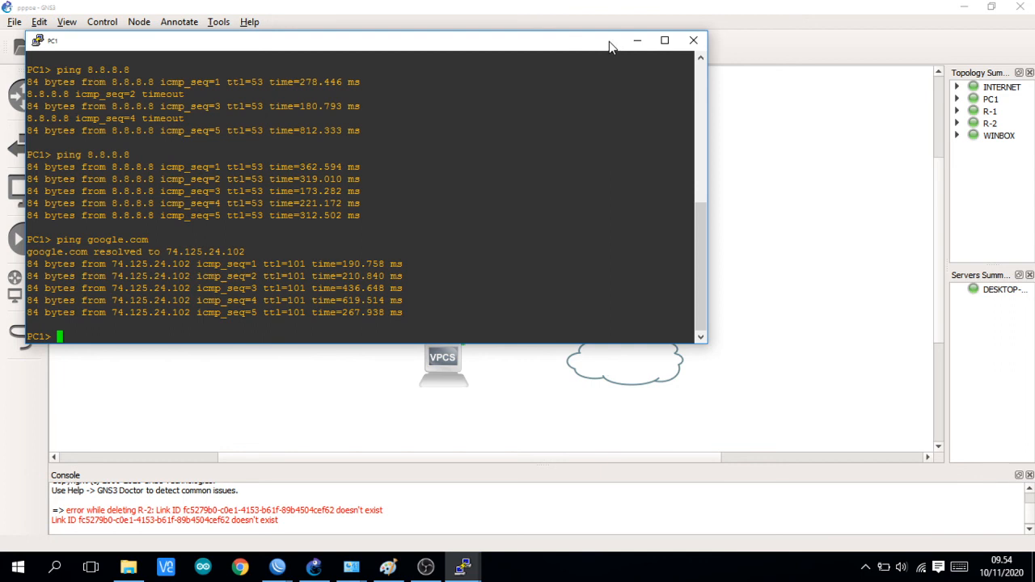
mouse_move(608, 41)
left_mouse_down()
mouse_move(583, 40)
mouse_move(591, 45)
left_mouse_up()
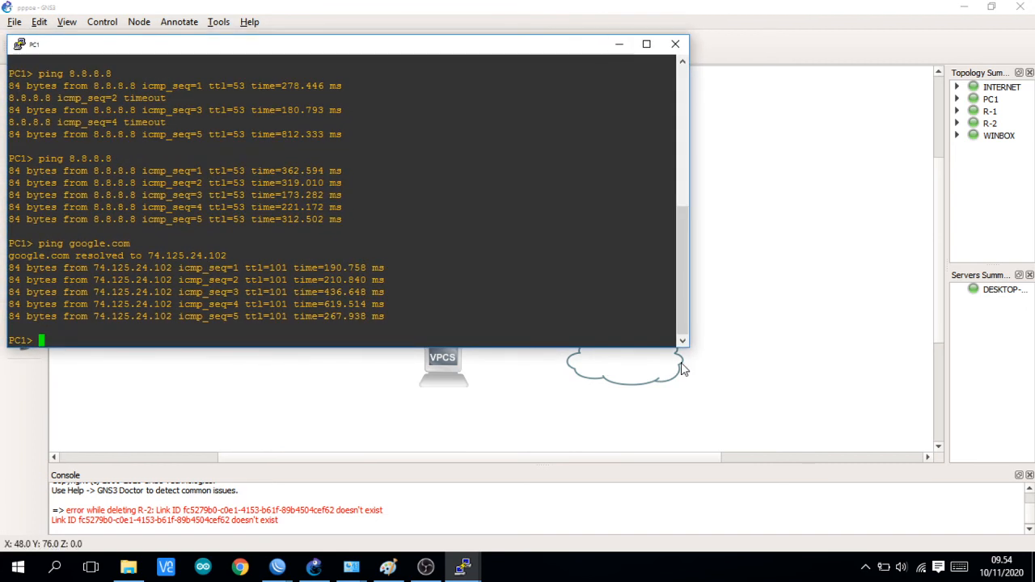
left_click(863, 571)
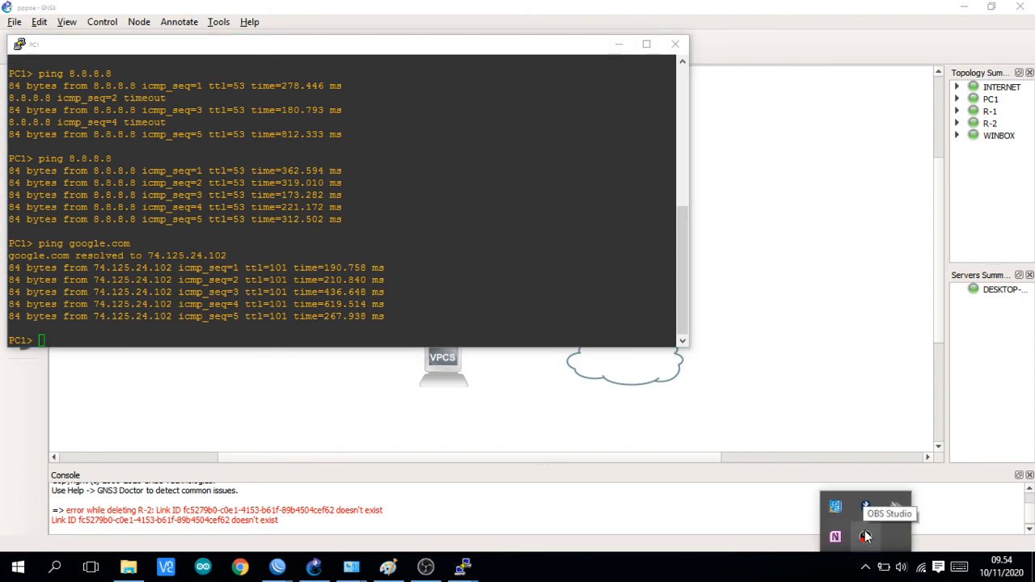